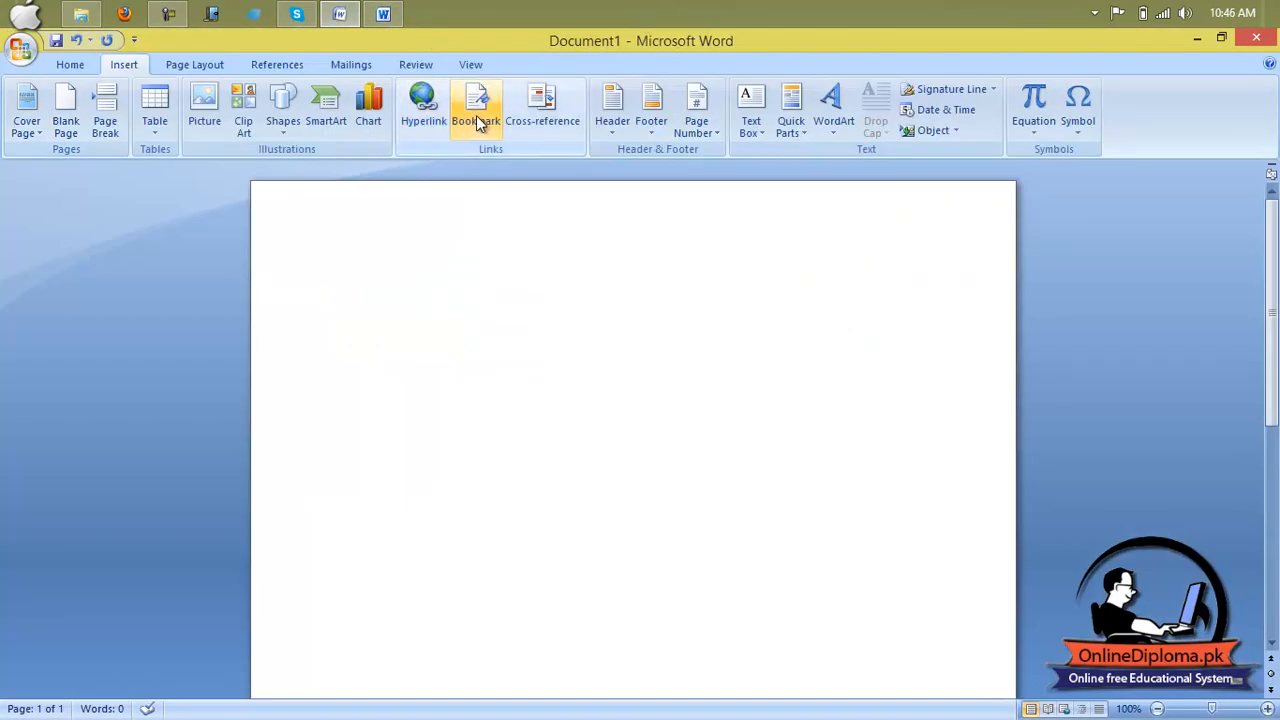
# Switch to the Document2 window and paste a copy of the warranty paragraph directly after the original text.
pyautogui.click(378, 14)
pyautogui.moveTo(505, 346); pyautogui.dragTo(343, 276)
pyautogui.hotkey('ctrl', 'c')
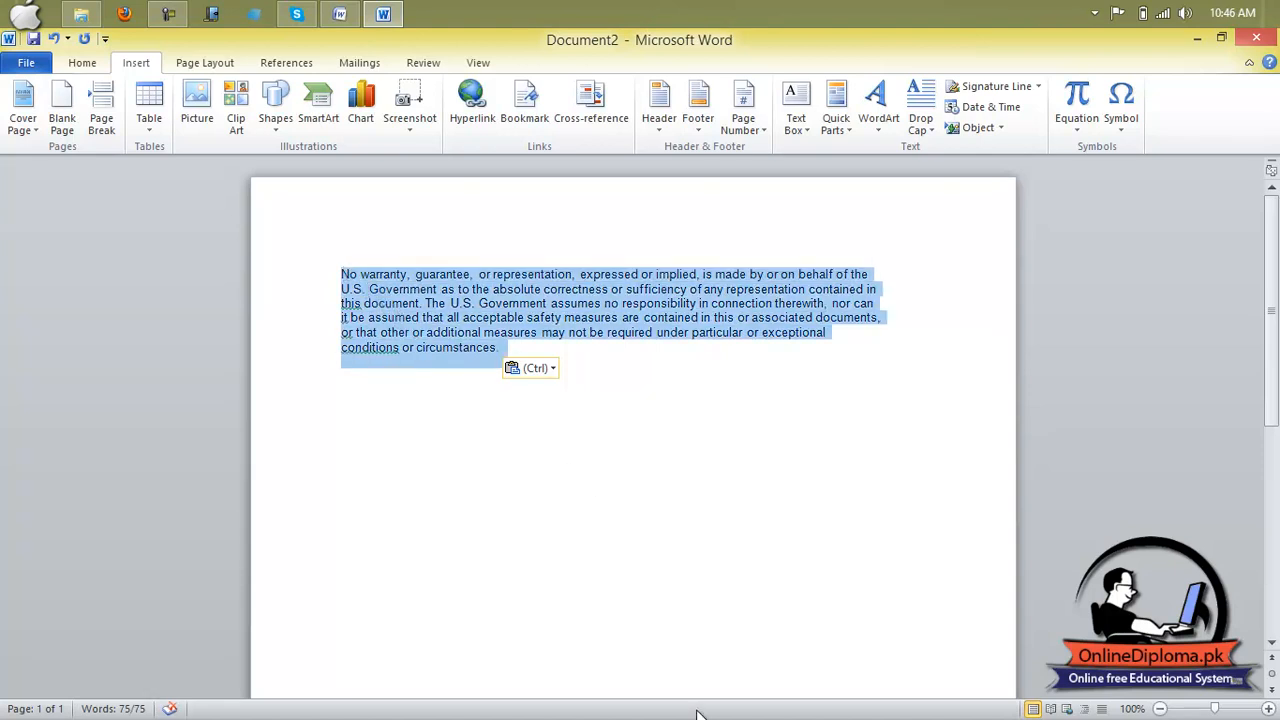
pyautogui.click(514, 357)
pyautogui.hotkey('ctrl', 'v')
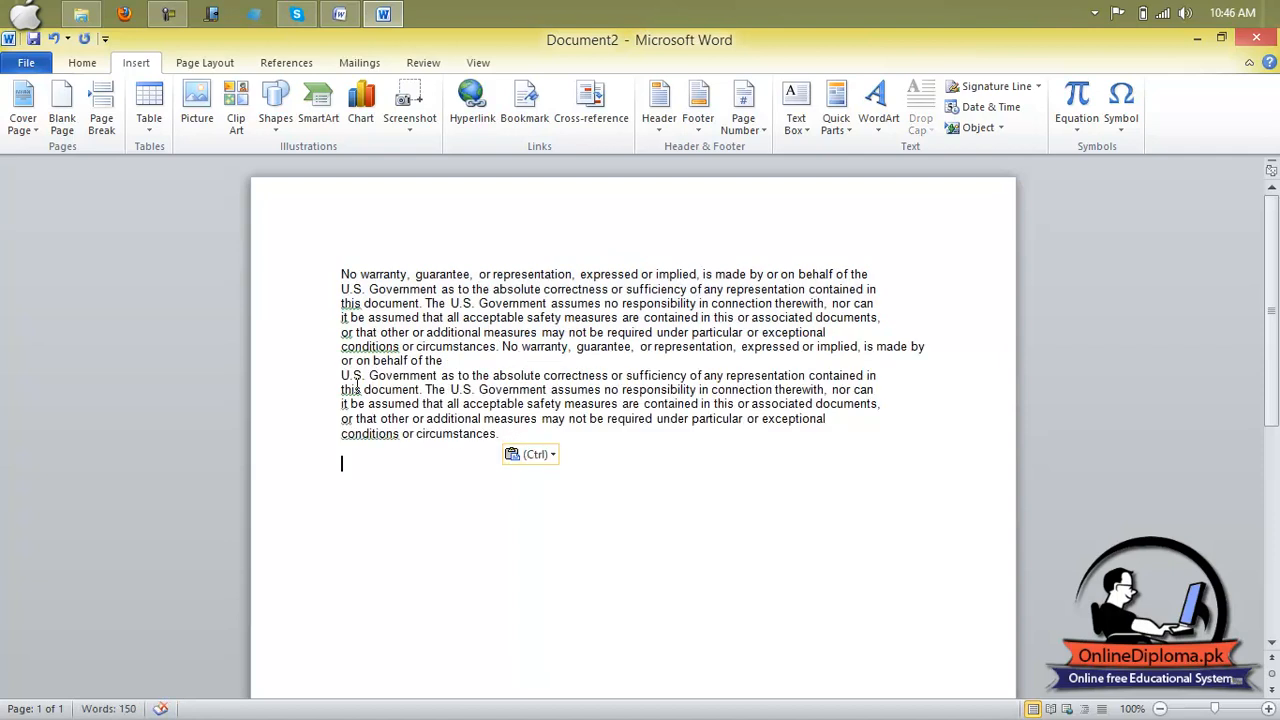
# In the pasted copy, retype the "U." of "U.S." as "u." and replace the word with the spelling suggestion "use".
pyautogui.moveTo(350, 377); pyautogui.dragTo(340, 378)
pyautogui.press('Delete')
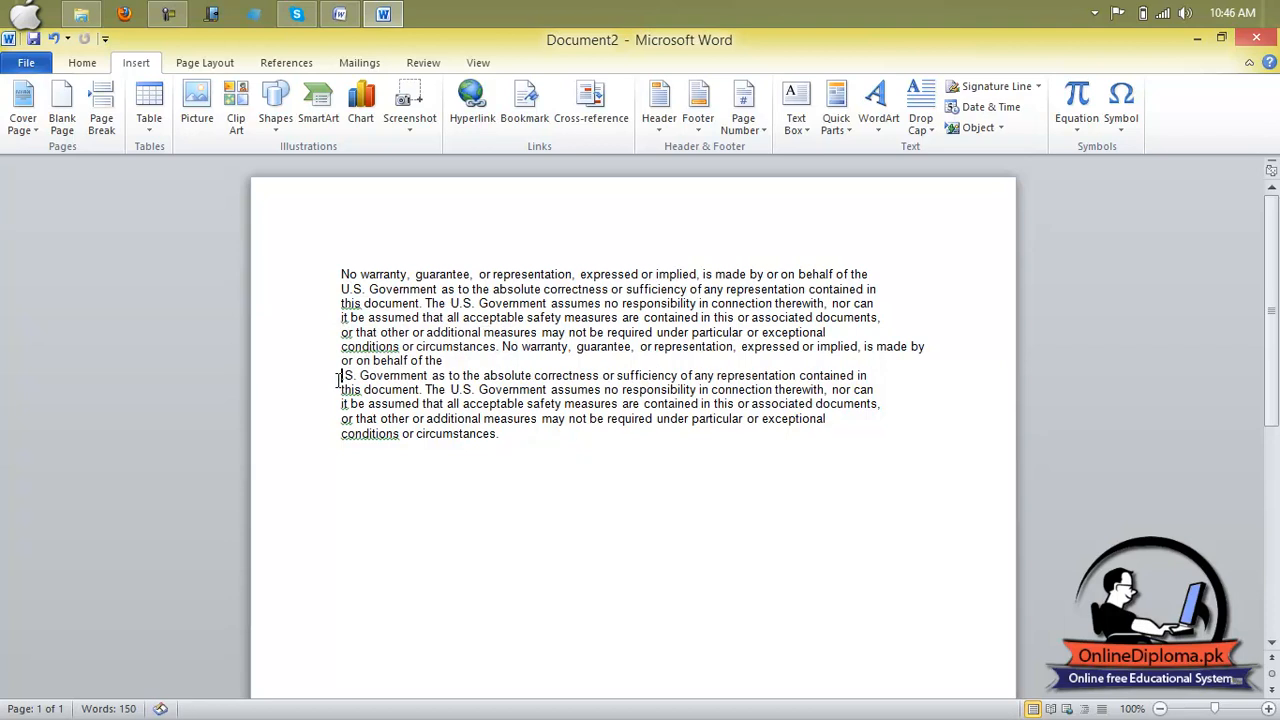
pyautogui.write('u.')
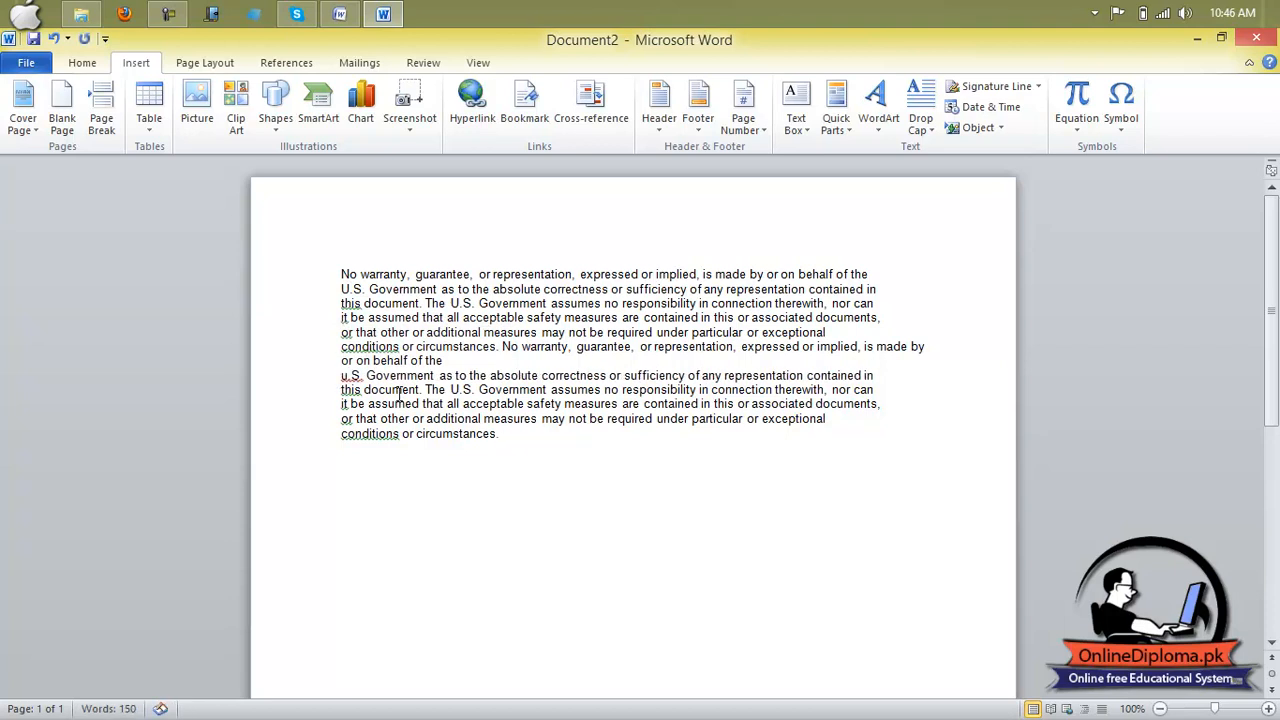
pyautogui.rightClick(350, 377)
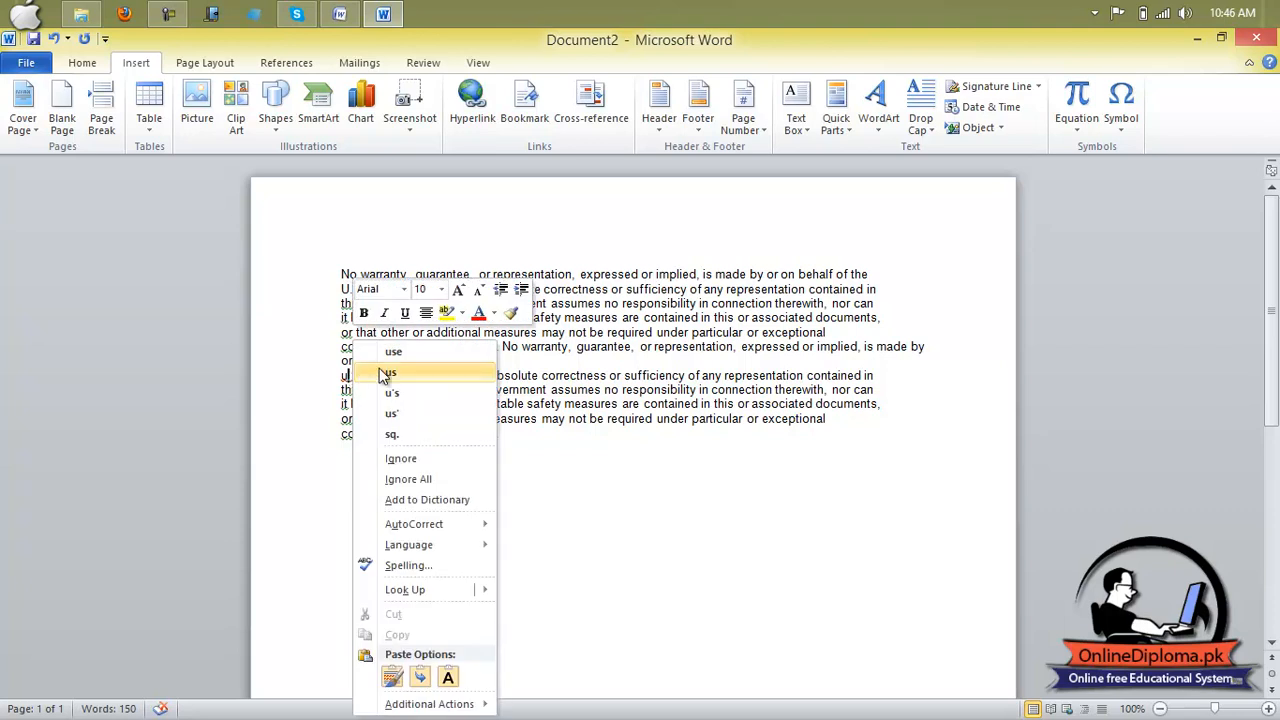
pyautogui.click(392, 355)
# Copy all the document's text and paste it repeatedly at the end until the document fills five pages.
pyautogui.moveTo(580, 460); pyautogui.dragTo(343, 268)
pyautogui.hotkey('ctrl', 'c')
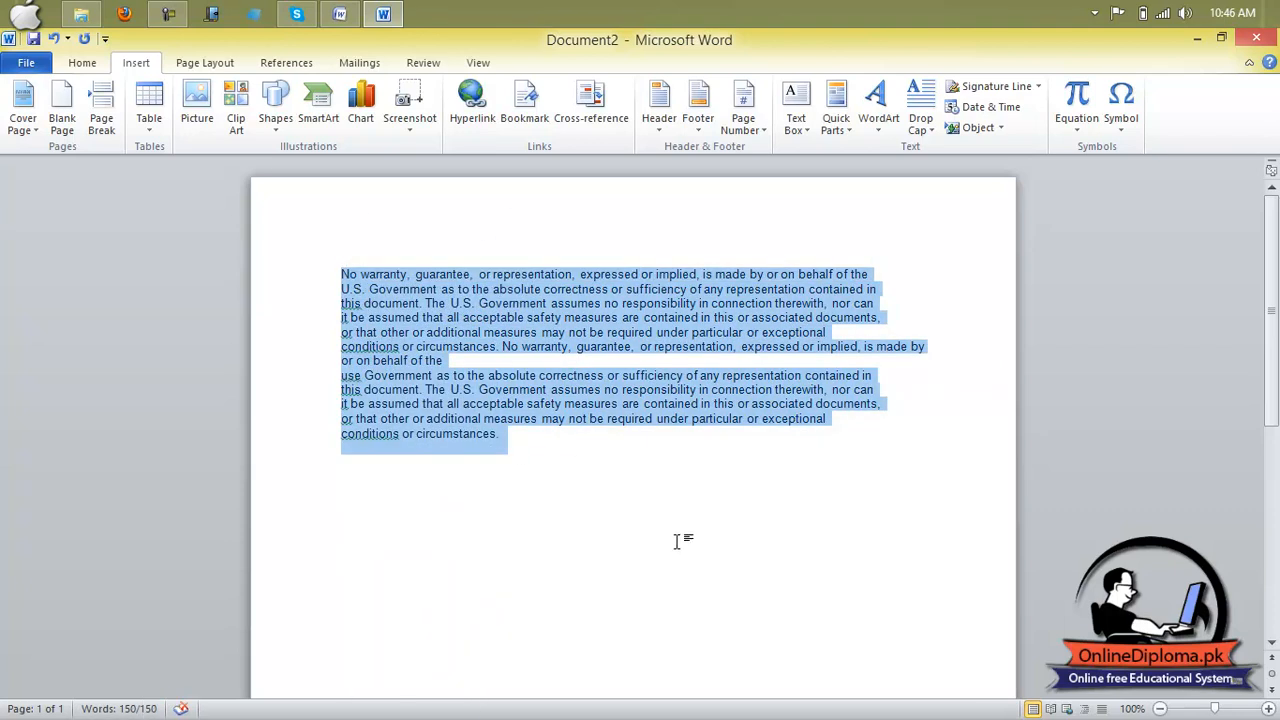
pyautogui.click(518, 437)
pyautogui.hotkey('ctrl', 'v')
pyautogui.press('Return')
pyautogui.hotkey('ctrl', 'v')
pyautogui.hotkey('ctrl', 'v')
pyautogui.hotkey('ctrl', 'v')
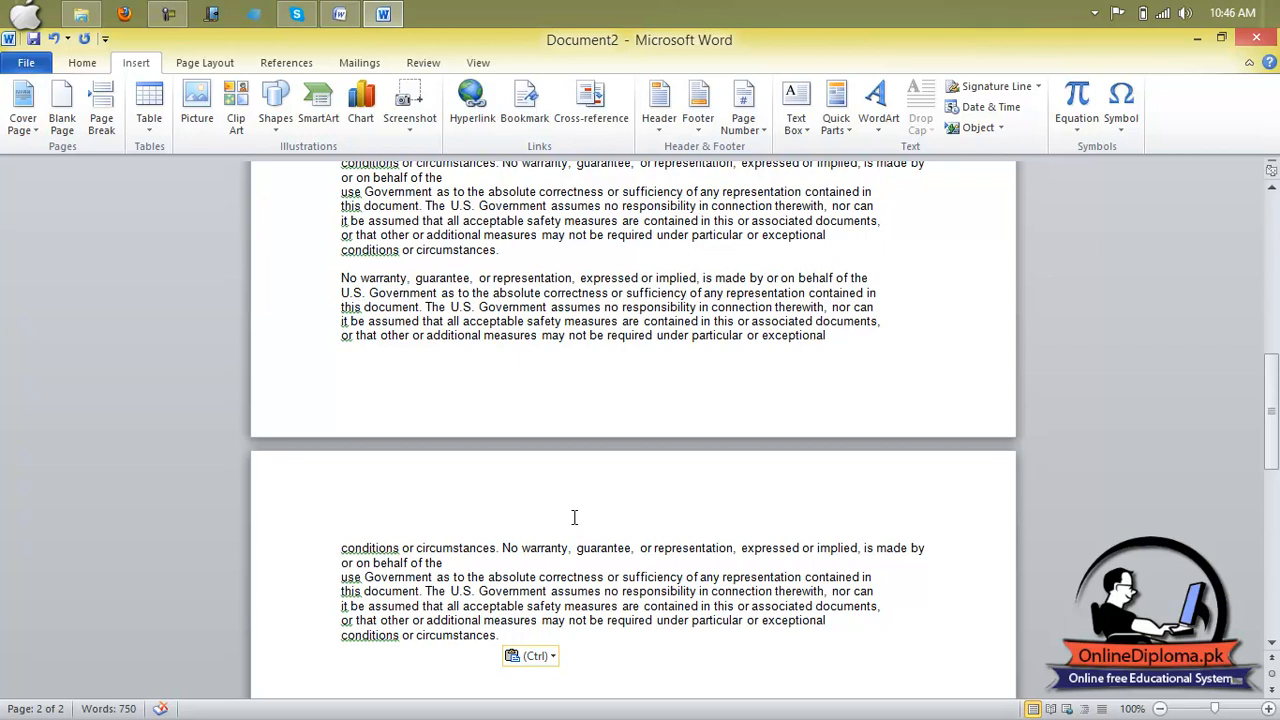
pyautogui.hotkey('ctrl', 'v')
pyautogui.hotkey('ctrl', 'v')
pyautogui.hotkey('ctrl', 'v')
pyautogui.hotkey('ctrl', 'v')
pyautogui.hotkey('ctrl', 'v')
pyautogui.hotkey('ctrl', 'v')
pyautogui.hotkey('ctrl', 'v')
pyautogui.hotkey('ctrl', 'v')
pyautogui.hotkey('ctrl', 'v')
pyautogui.hotkey('ctrl', 'v')
pyautogui.hotkey('ctrl', 'v')
pyautogui.hotkey('ctrl', 'v')
pyautogui.hotkey('ctrl', 'v')
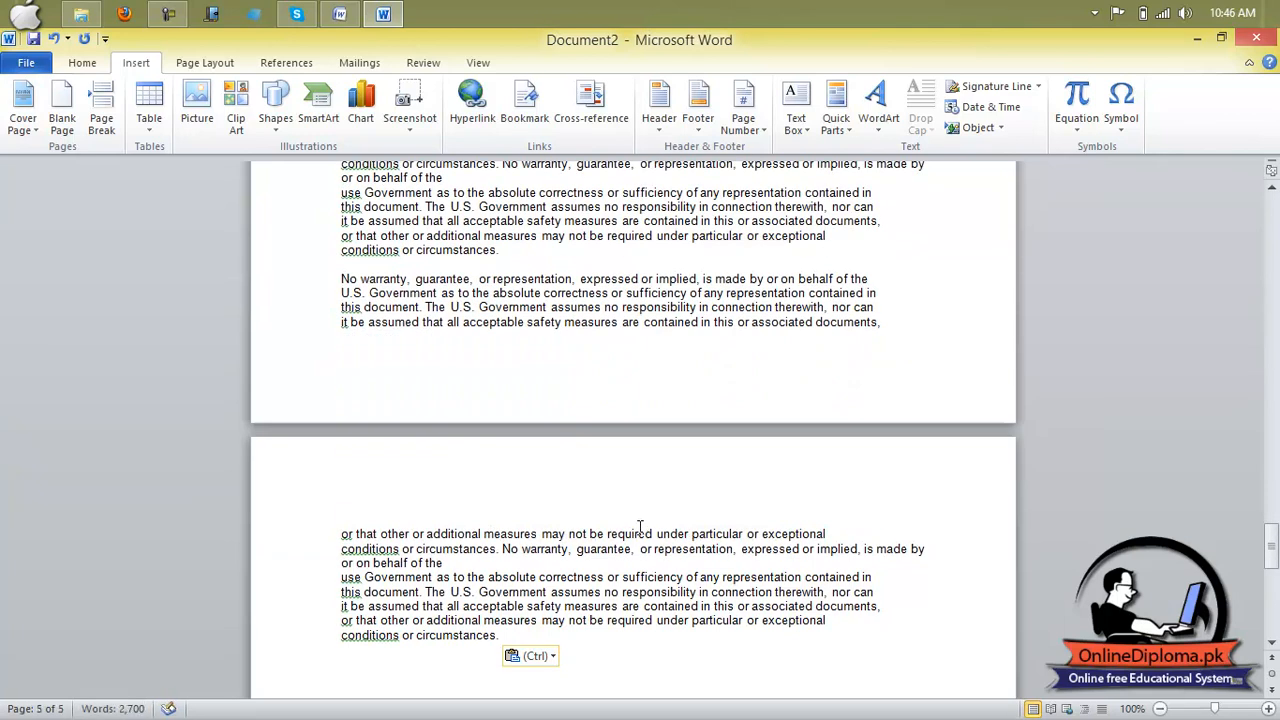
# Look through the document from the start of the first page to the end of the last paragraph.
pyautogui.scroll(15, 640, 527)
pyautogui.scroll(10, 614, 500)
pyautogui.moveTo(1267, 268); pyautogui.dragTo(1272, 218)
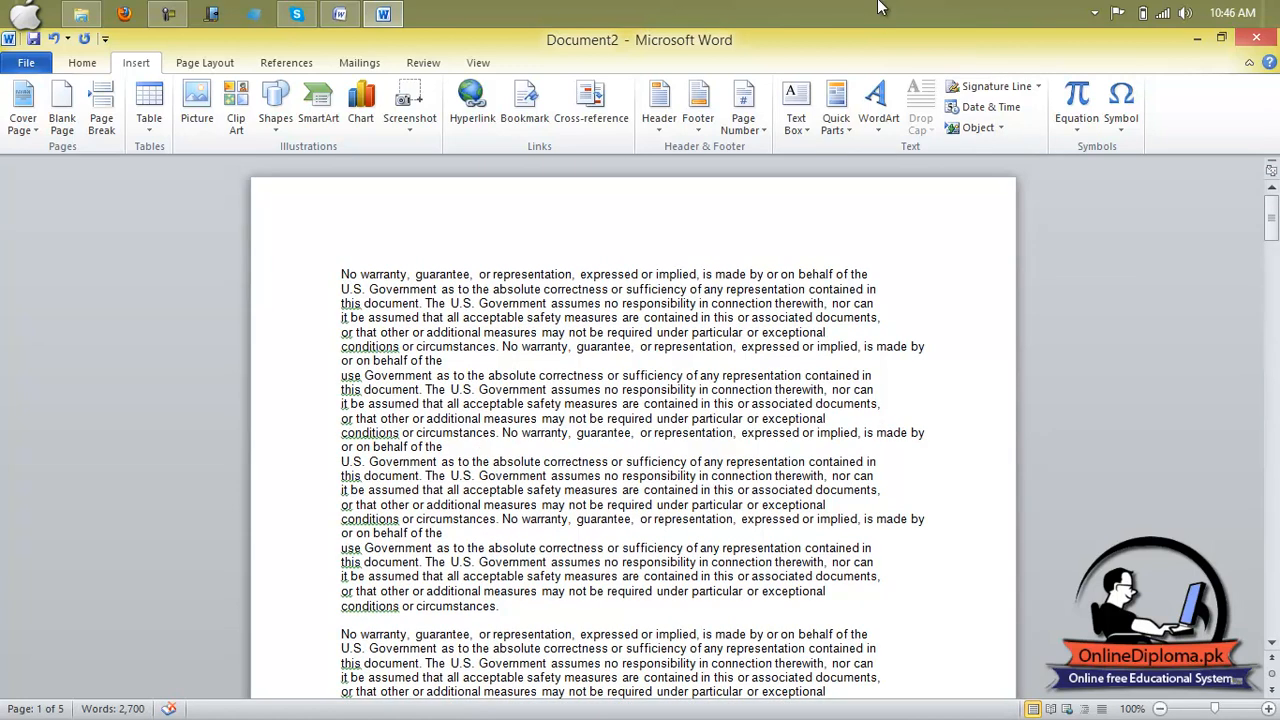
pyautogui.scroll(-13, 580, 187)
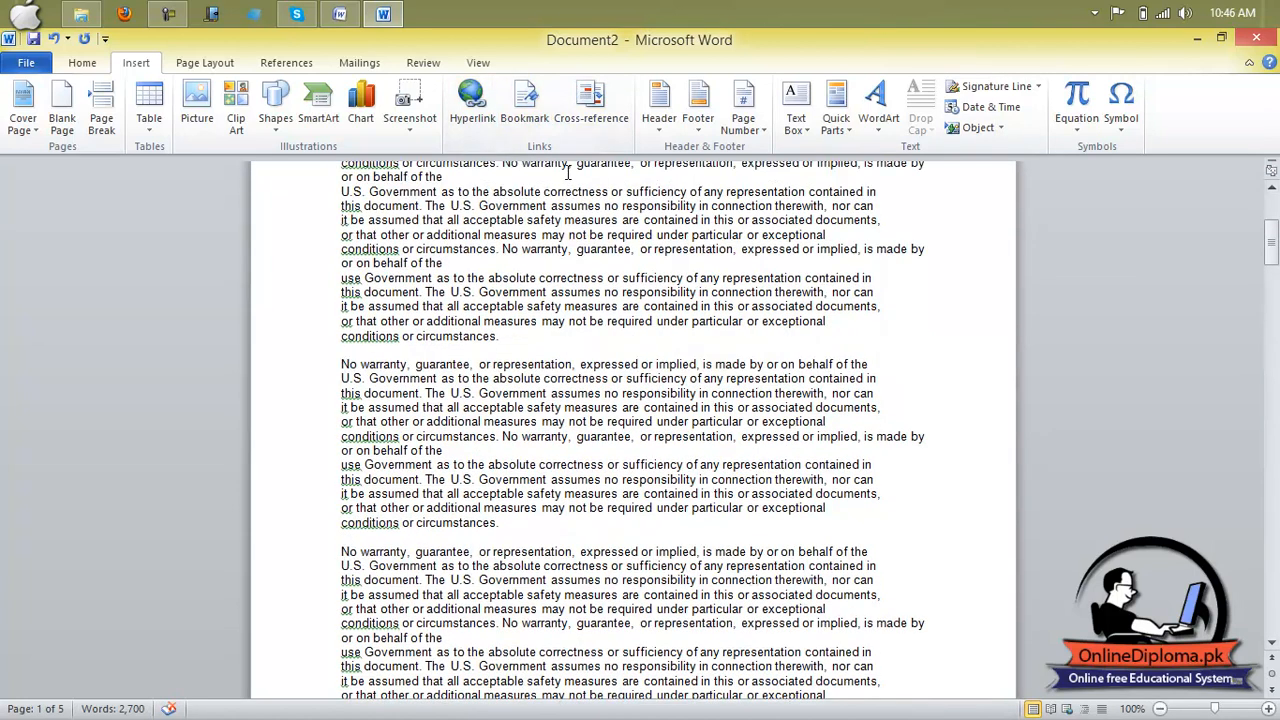
pyautogui.scroll(-5, 556, 155)
pyautogui.scroll(-2, 610, 283)
pyautogui.scroll(-20, 605, 270)
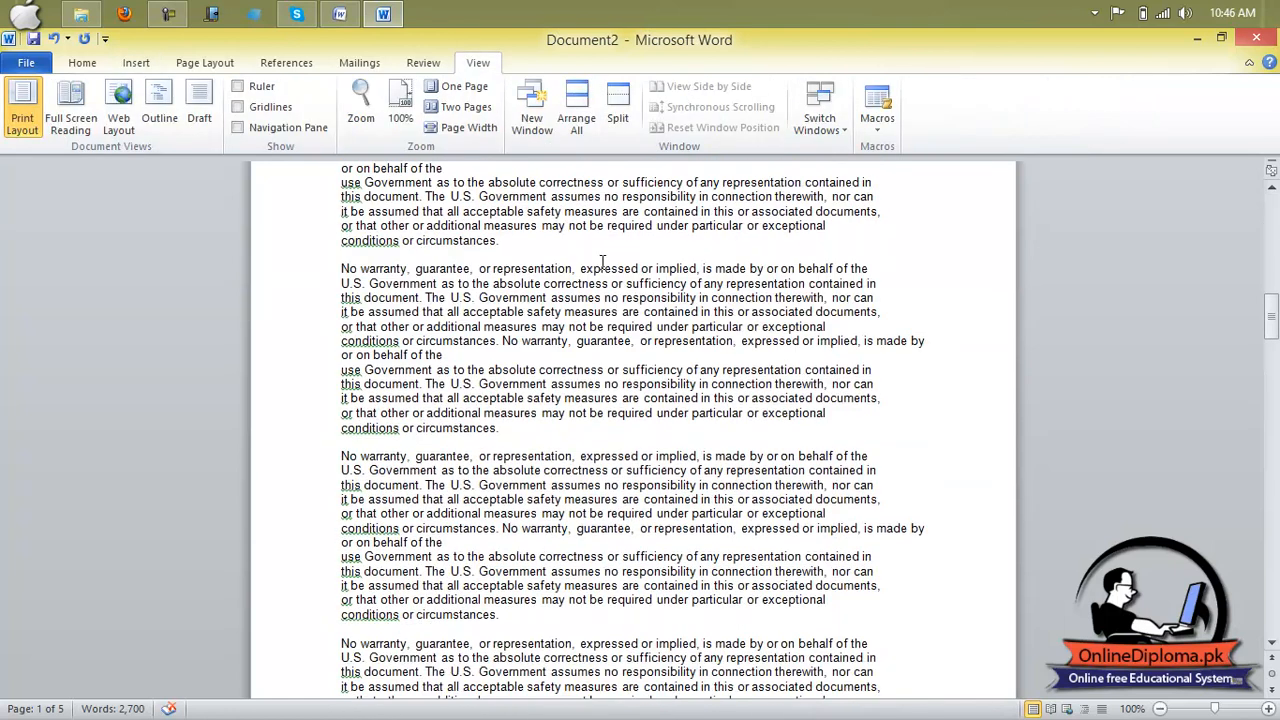
pyautogui.scroll(-20, 593, 244)
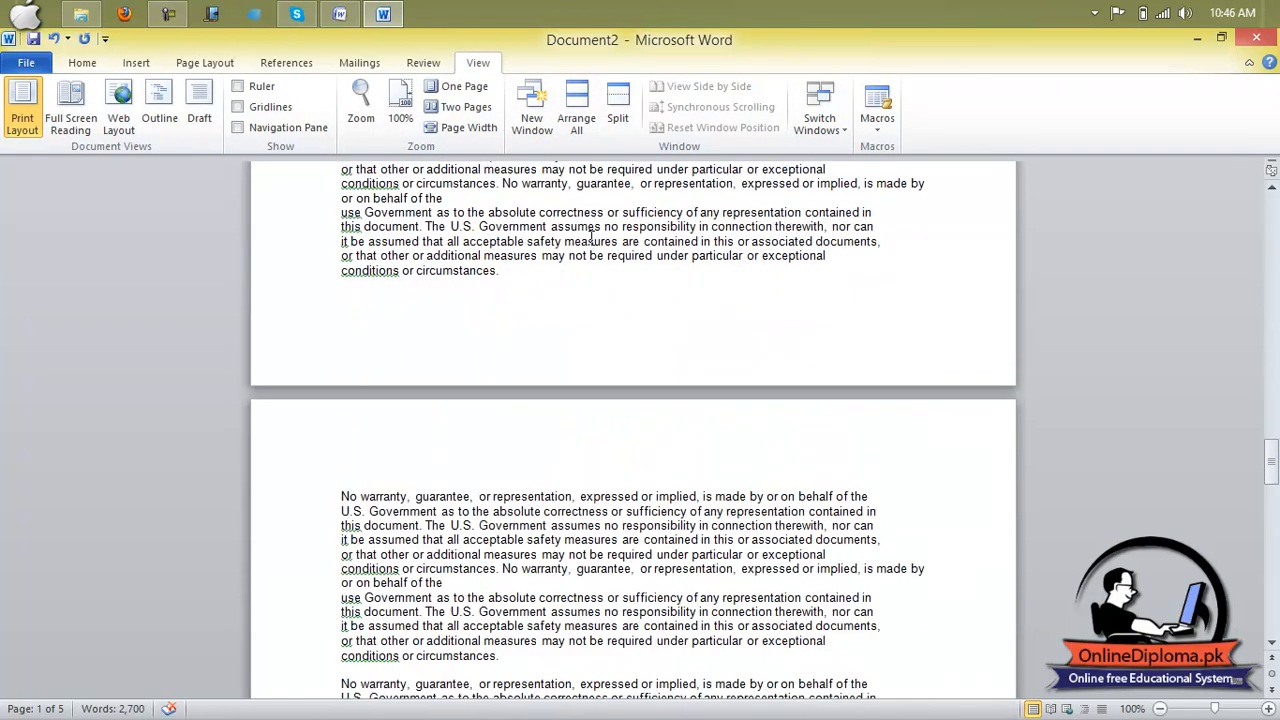
pyautogui.scroll(-8, 591, 224)
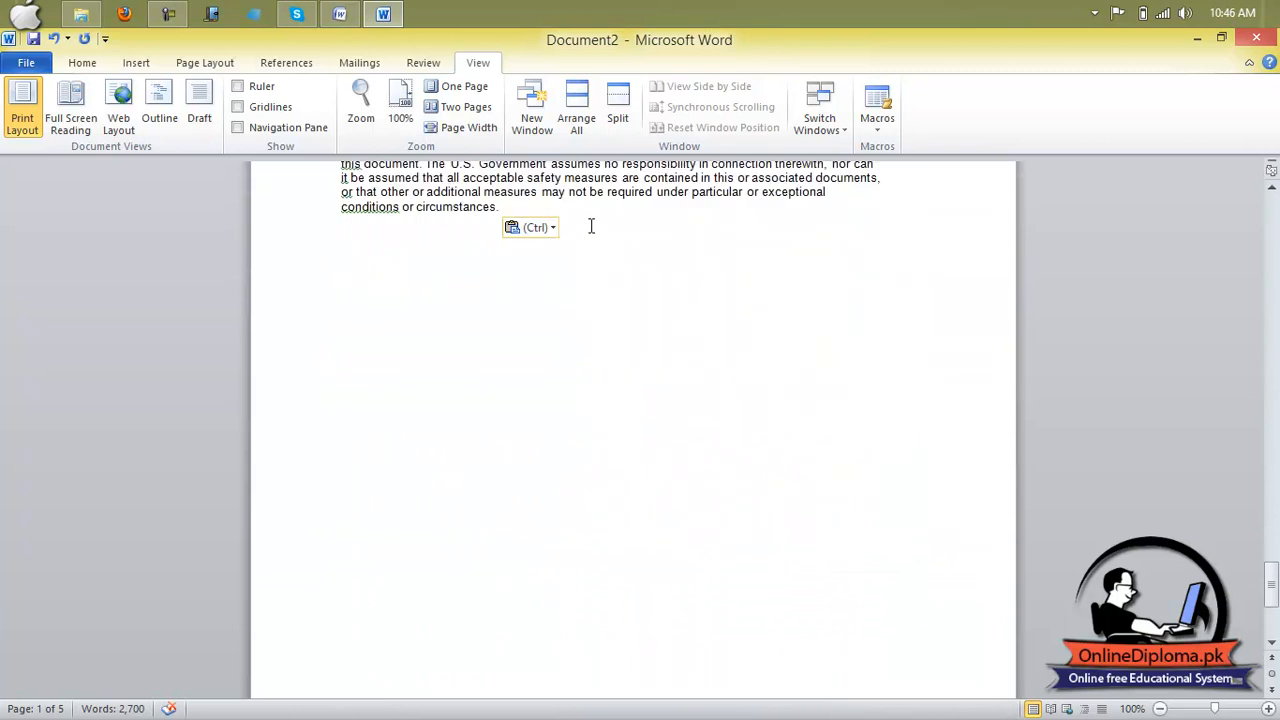
pyautogui.click(140, 64)
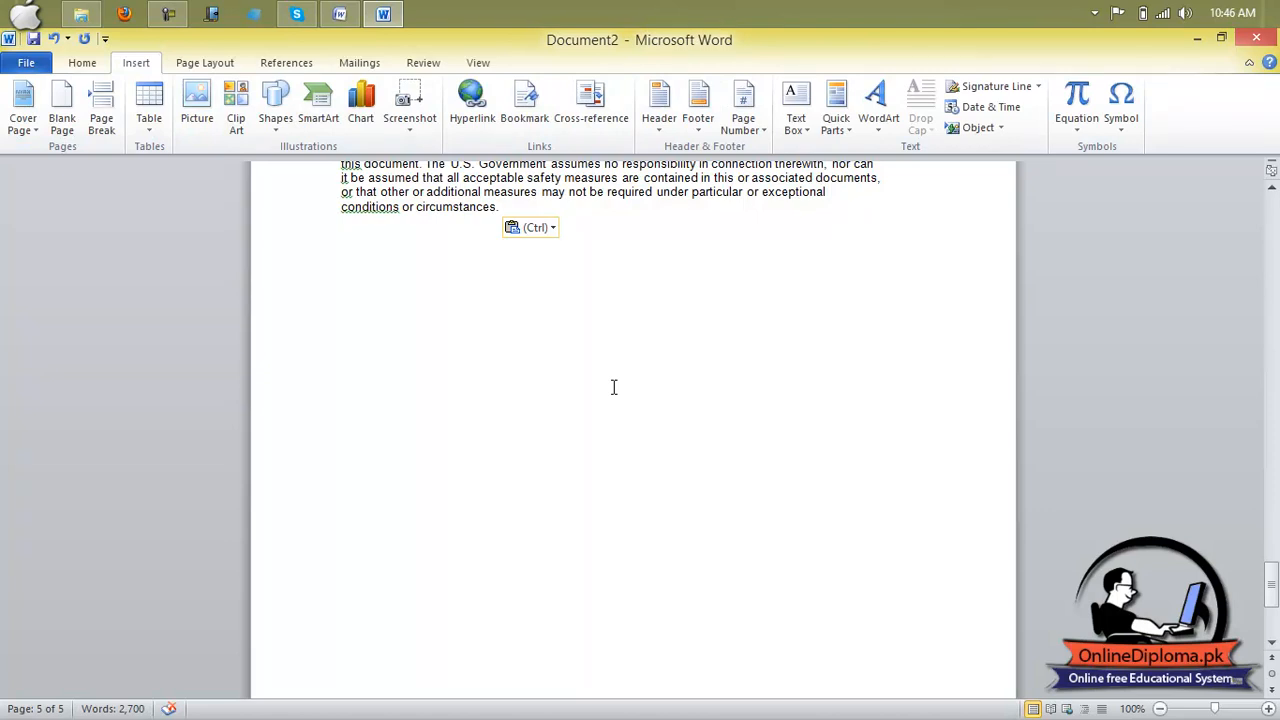
pyautogui.moveTo(499, 207); pyautogui.dragTo(417, 207)
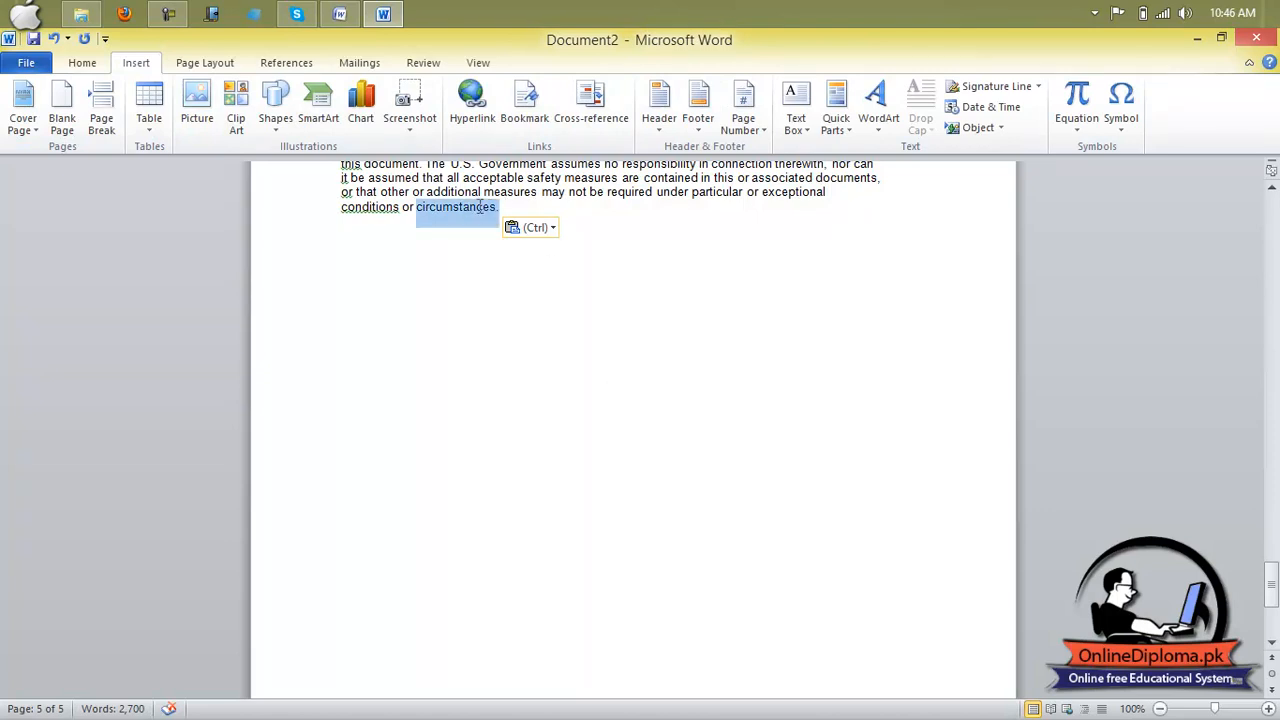
pyautogui.moveTo(653, 192); pyautogui.dragTo(603, 193)
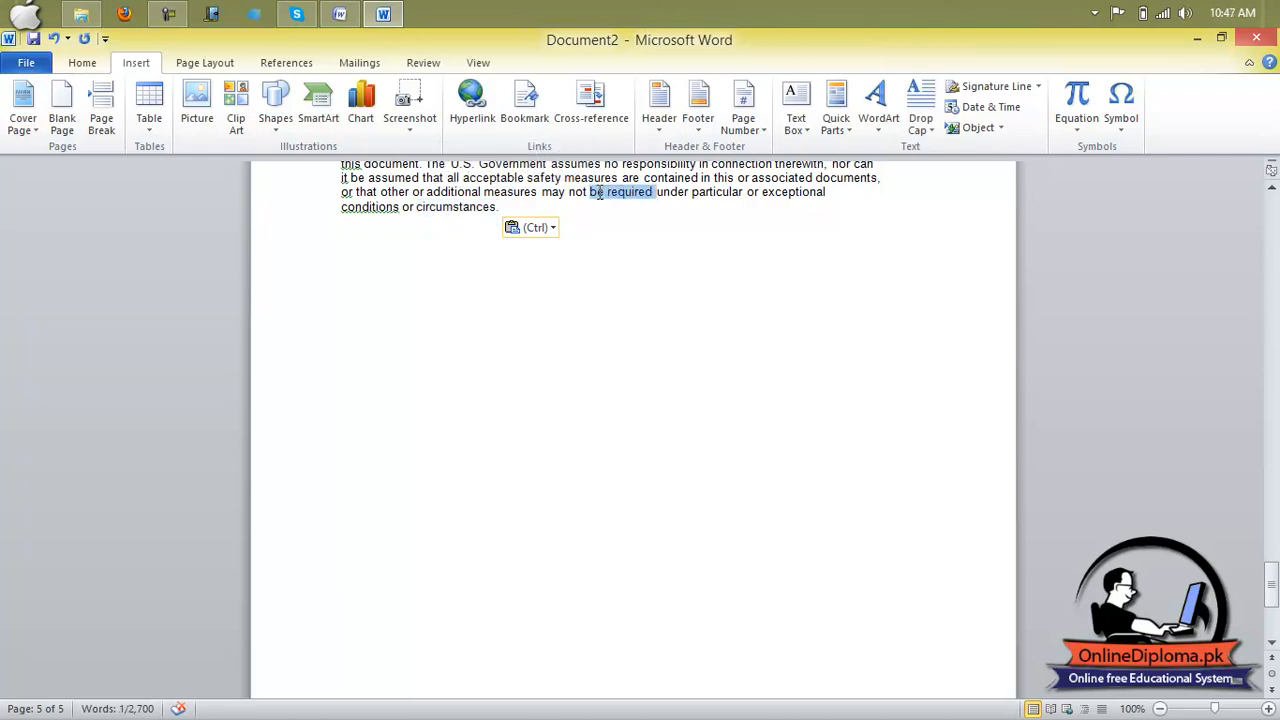
# Enter the line "Click here for more detail" in the blank area below the last paragraph.
pyautogui.click(511, 286)
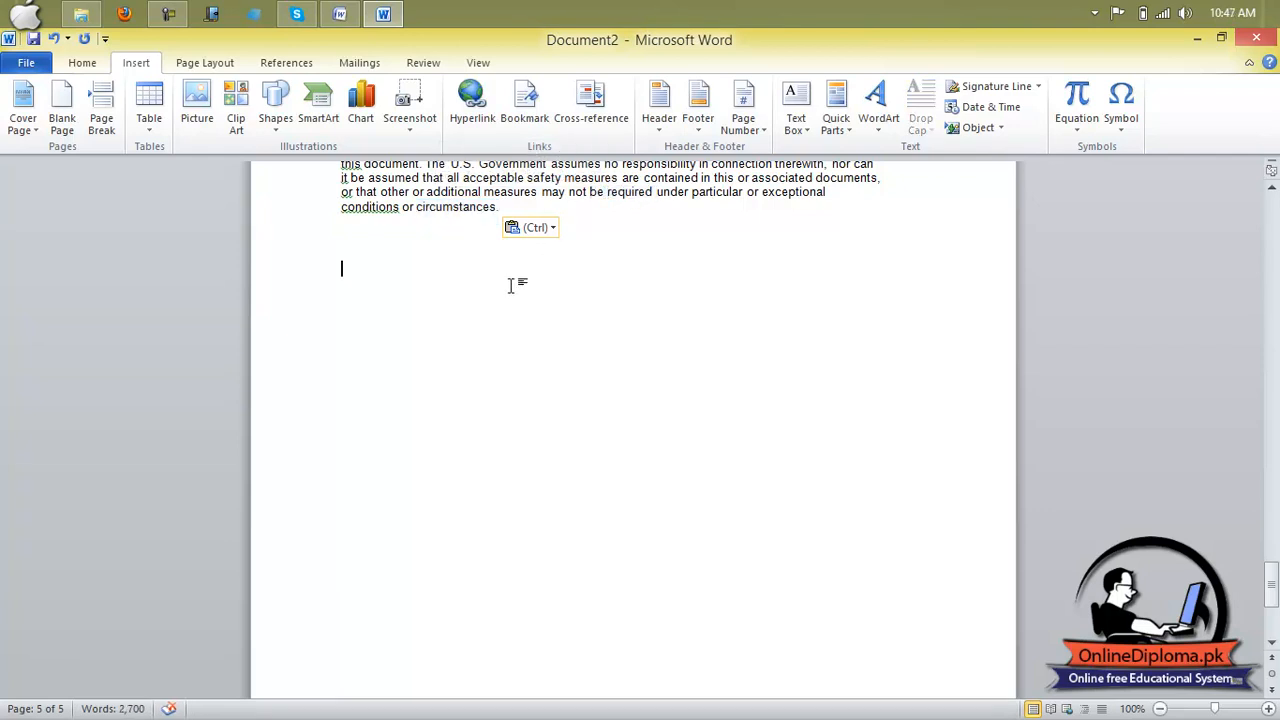
pyautogui.write('clik')
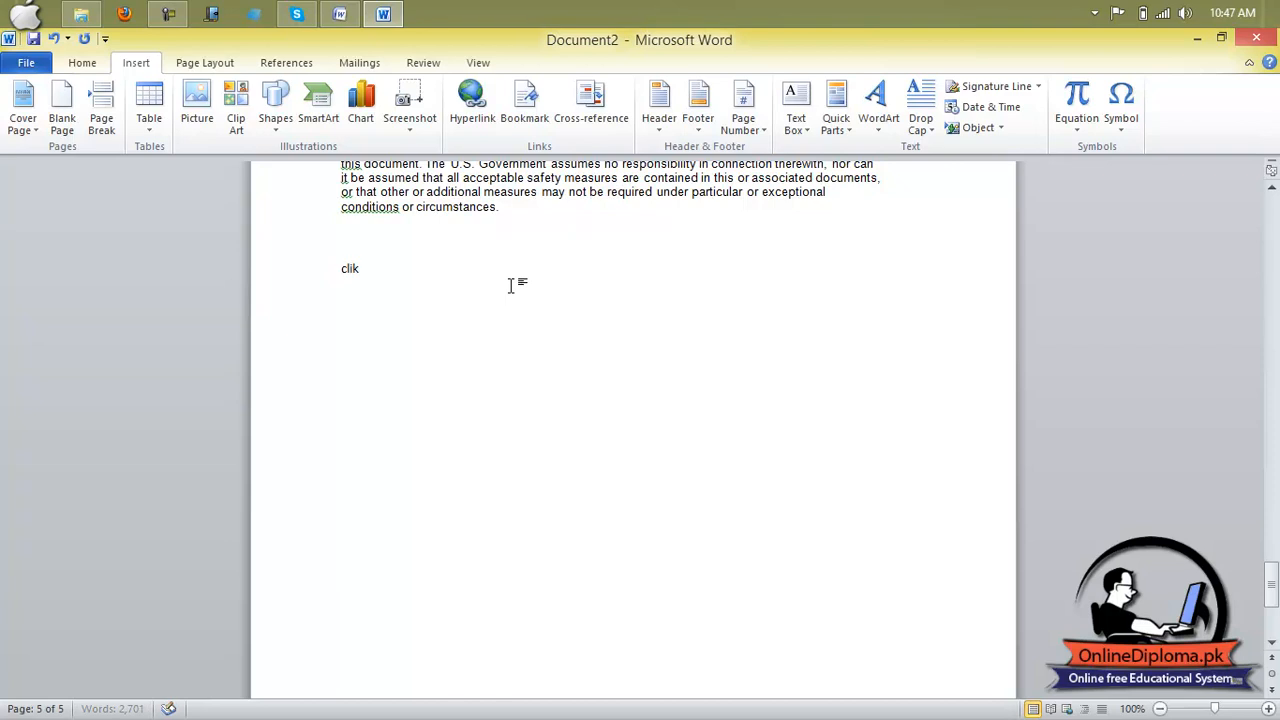
pyautogui.press('BackSpace')
pyautogui.press('BackSpace')
pyautogui.write('ick ')
pyautogui.write('here for more de')
pyautogui.write('rai')
pyautogui.press('BackSpace')
pyautogui.press('BackSpace')
pyautogui.press('BackSpace')
pyautogui.write('tail')
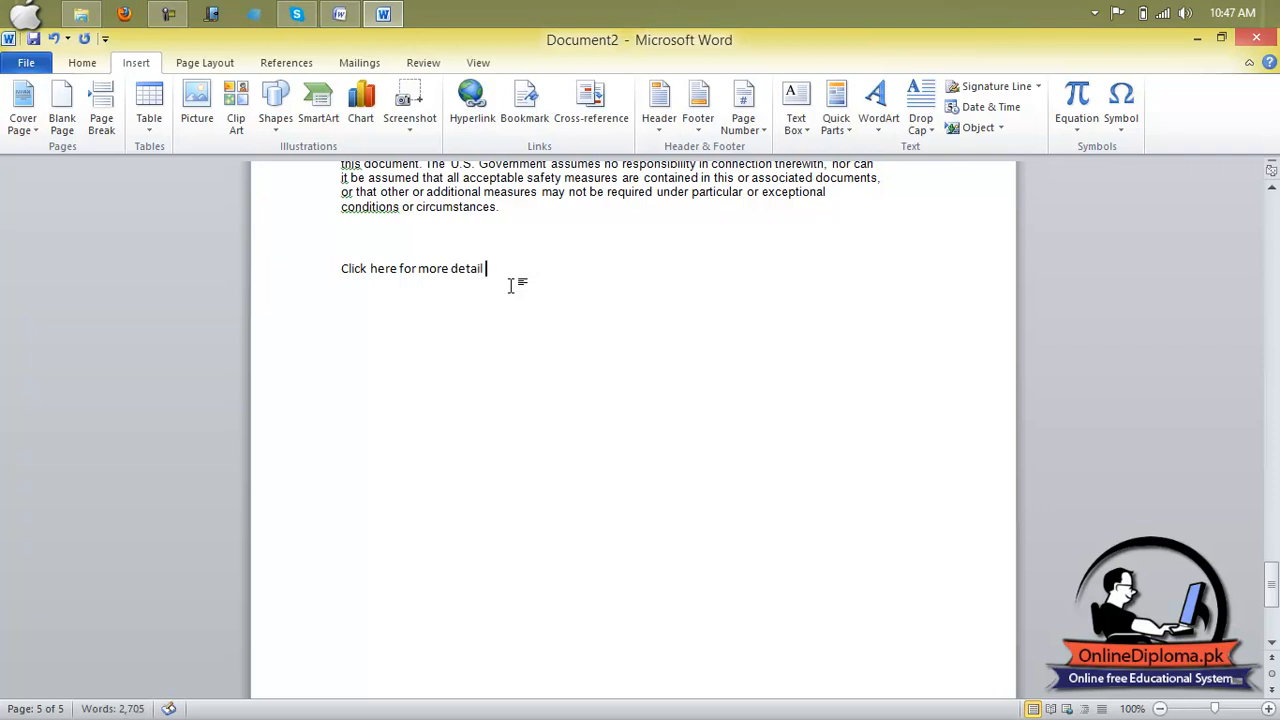
# Start inserting a hyperlink on the "k here for more detail" part of the new line.
pyautogui.moveTo(489, 269); pyautogui.dragTo(361, 269)
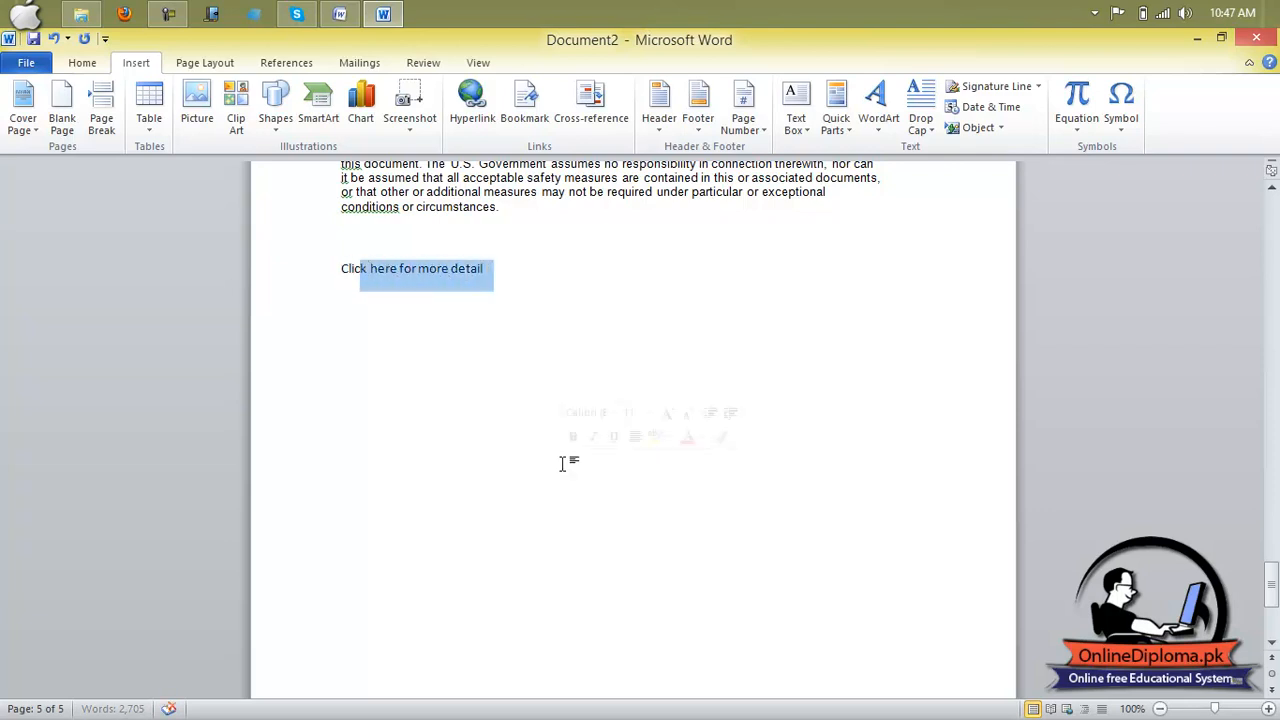
pyautogui.click(472, 118)
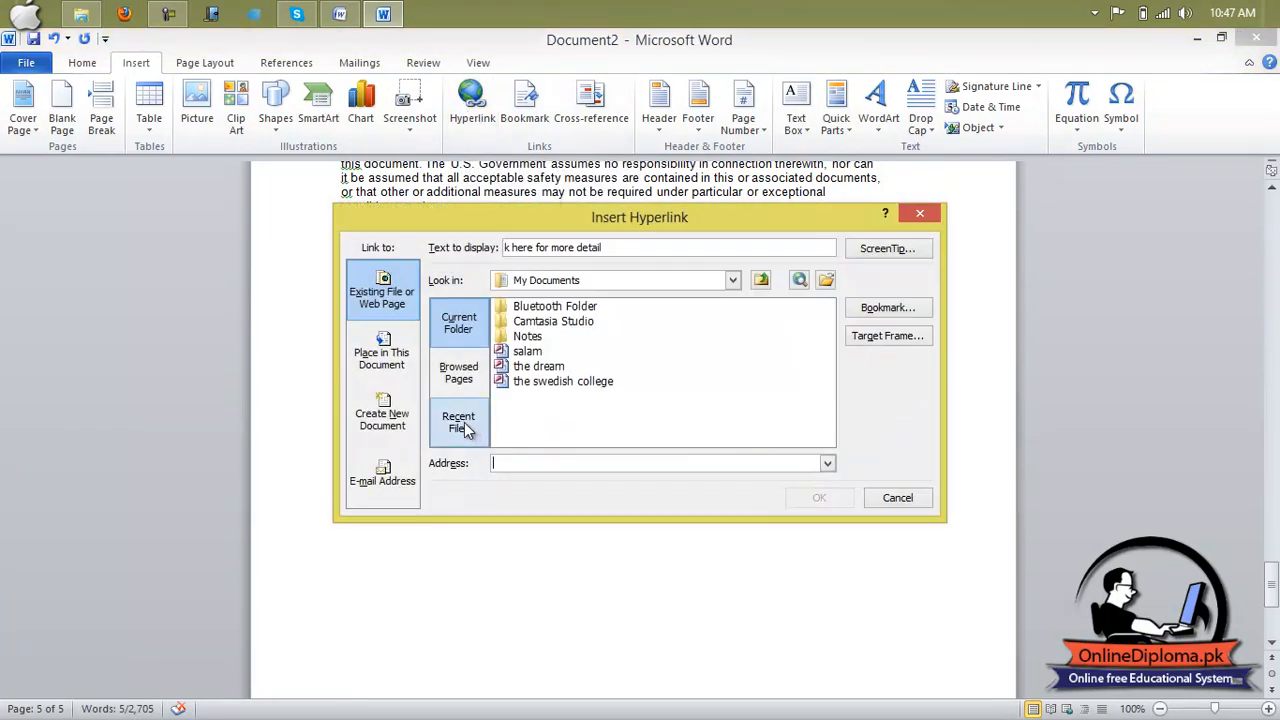
pyautogui.click(734, 283)
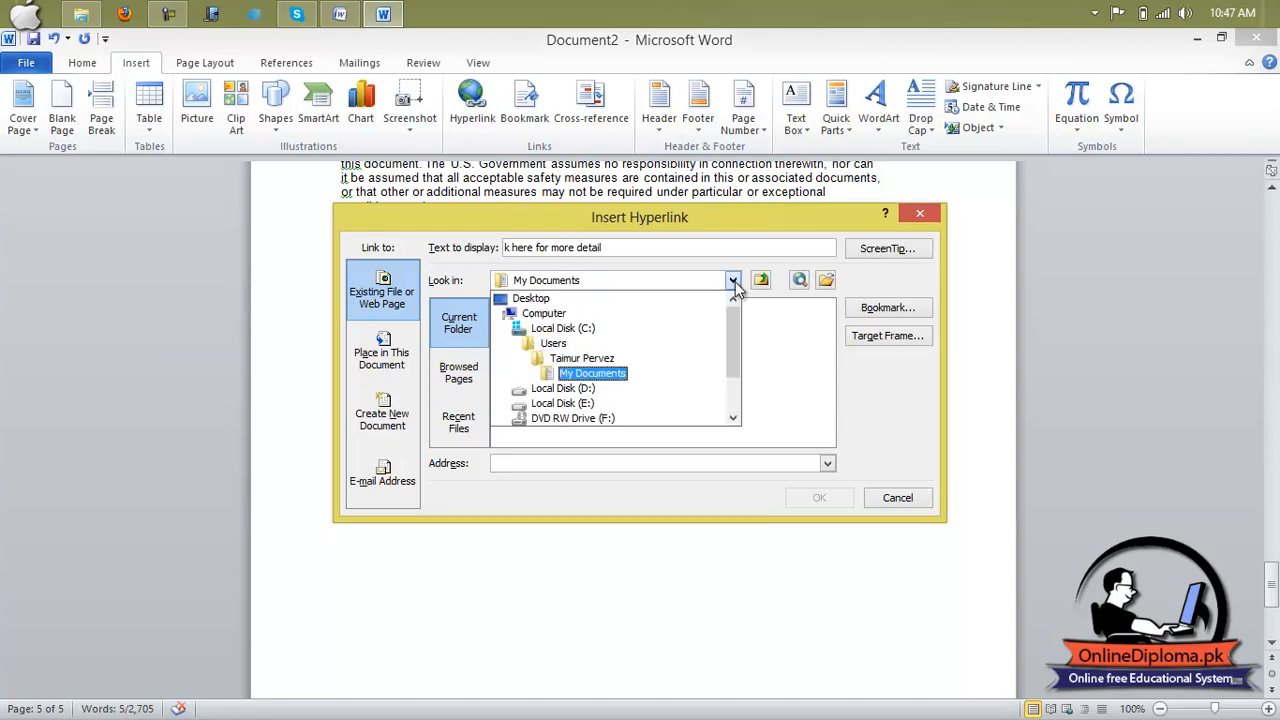
pyautogui.click(538, 406)
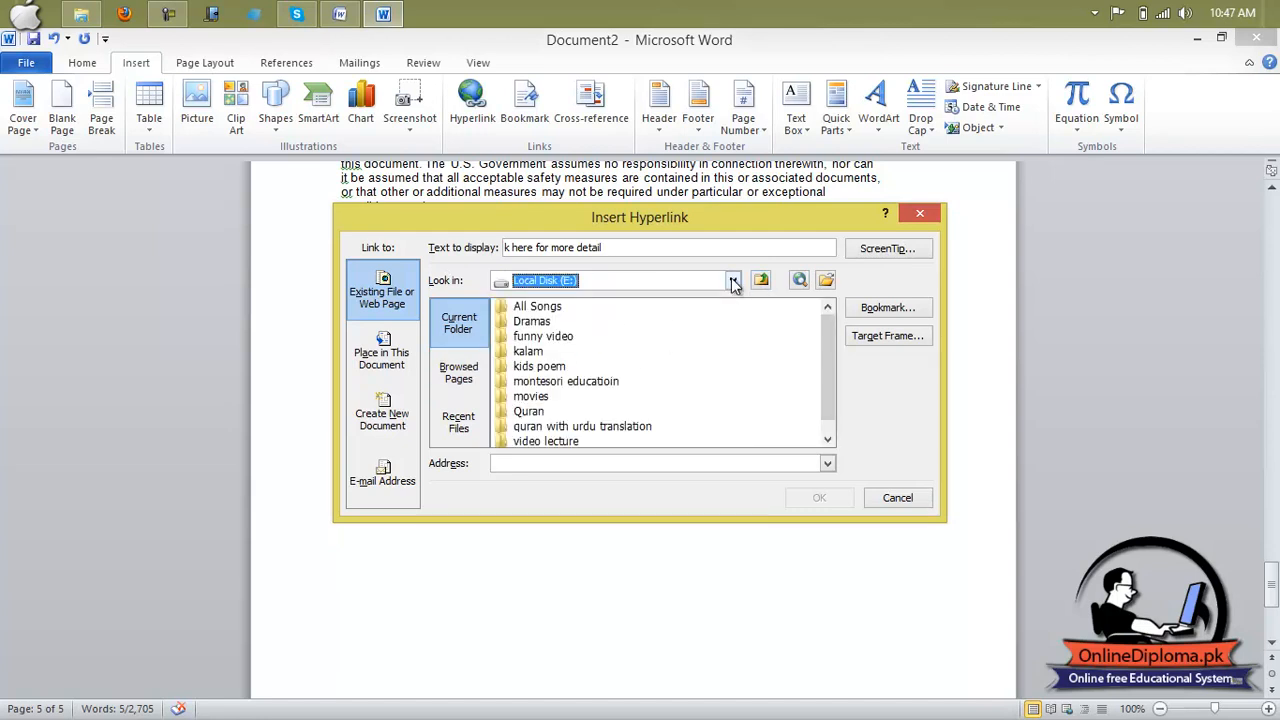
pyautogui.scroll(-1, 831, 409)
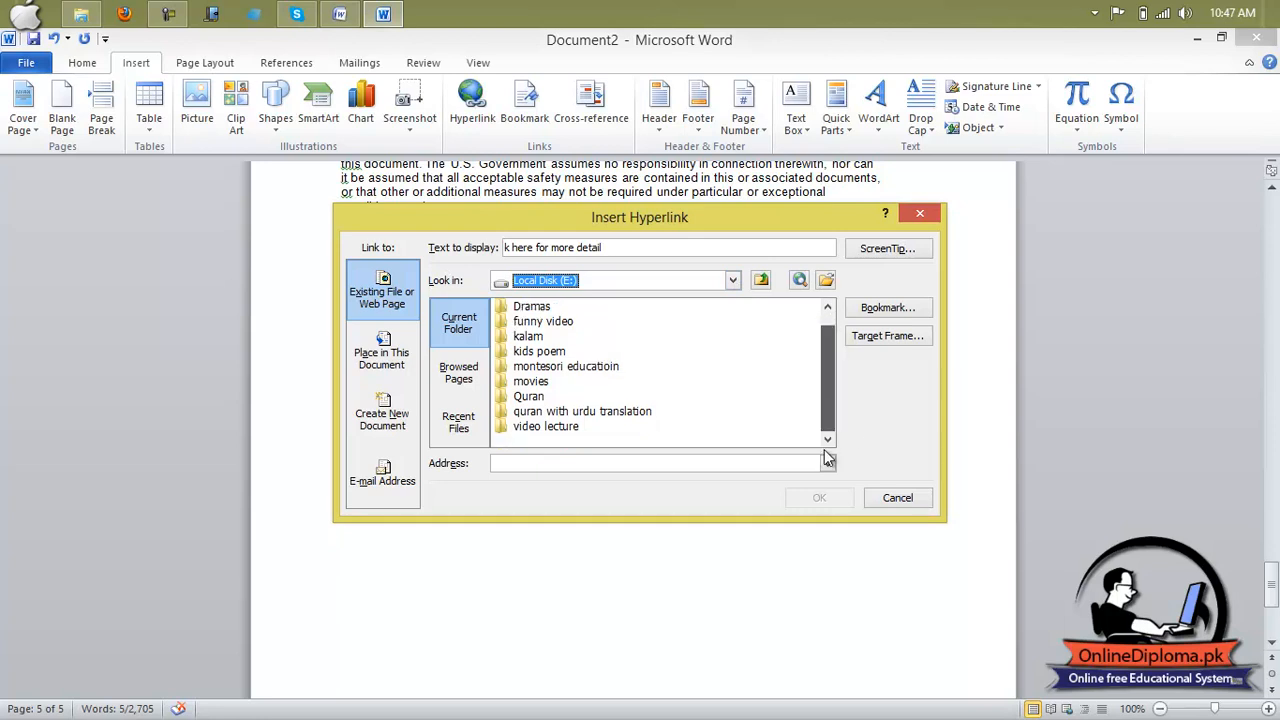
pyautogui.click(816, 441)
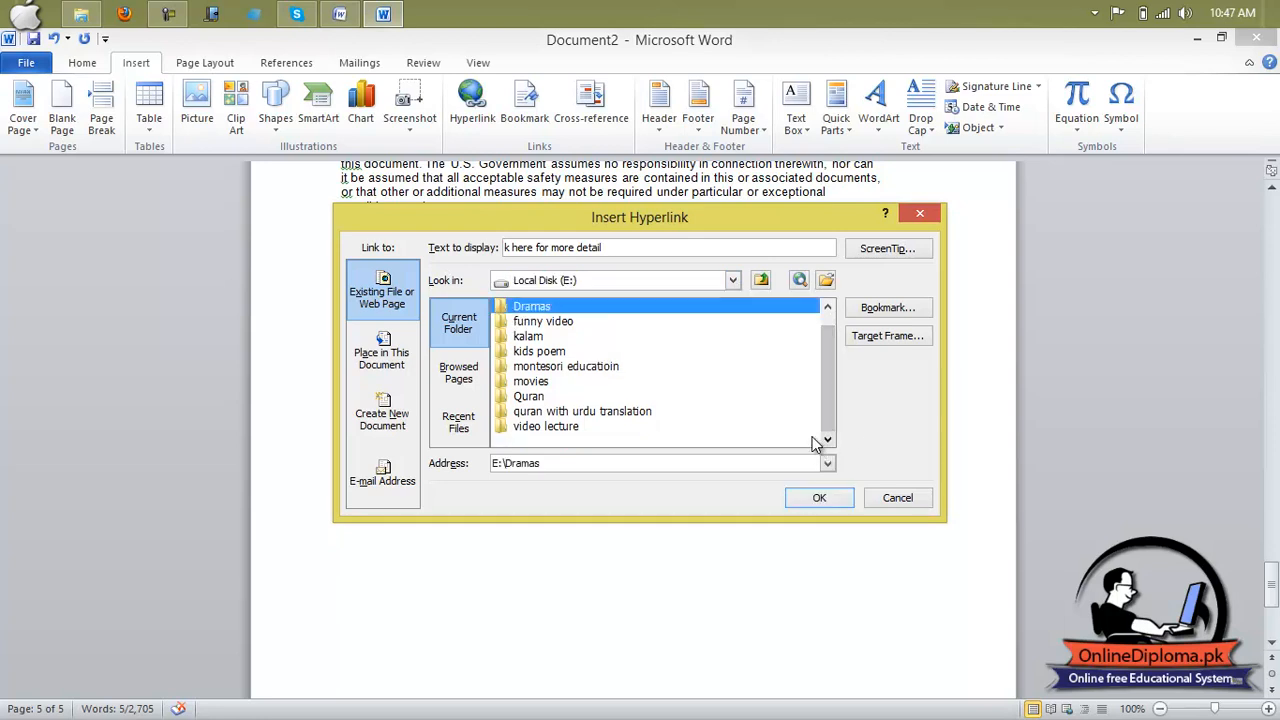
# Link the selected text to "Lecture 4 types of computer" in the ICT slides folder on Local Disk (D:).
pyautogui.click(733, 280)
pyautogui.click(589, 337)
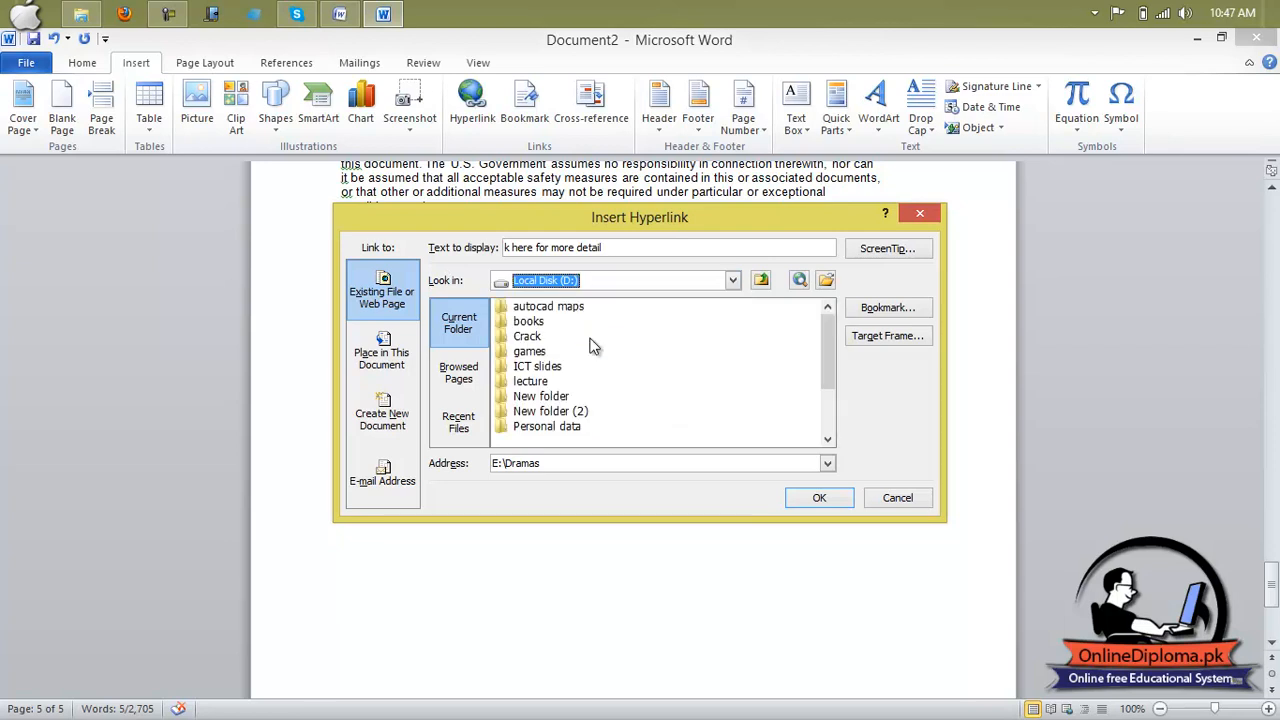
pyautogui.click(536, 369)
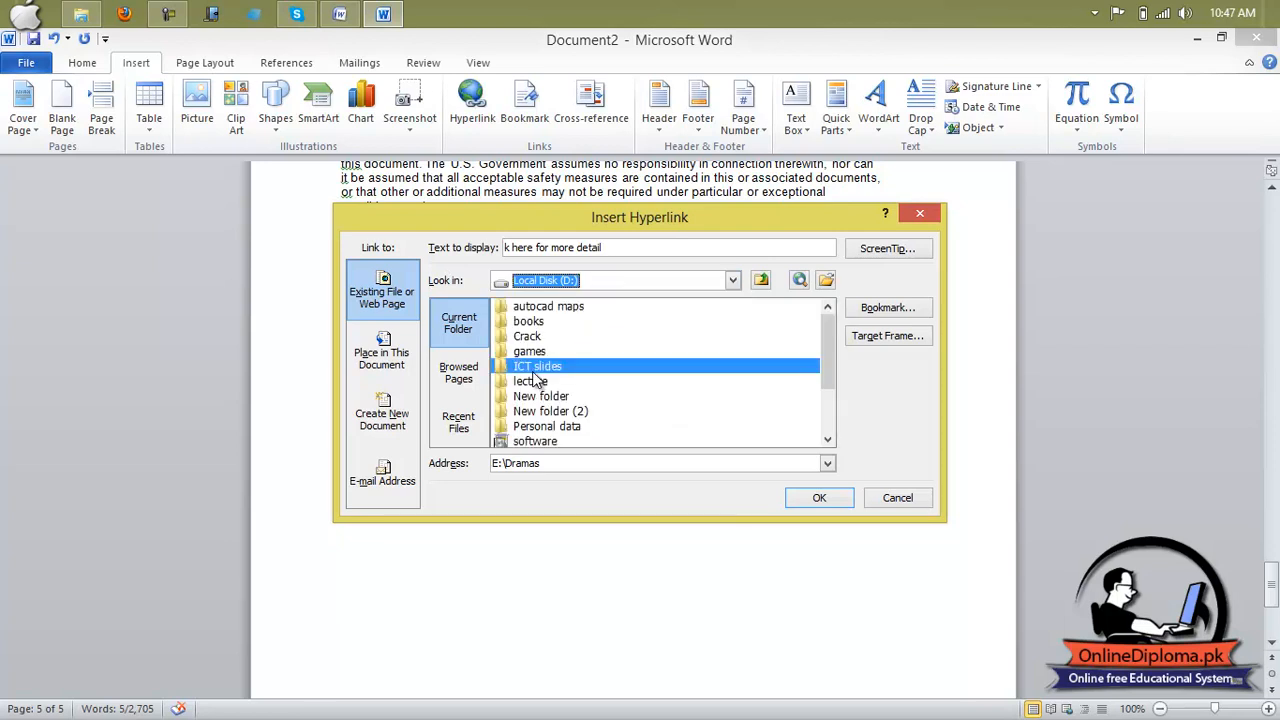
pyautogui.doubleClick(534, 370)
pyautogui.click(539, 354)
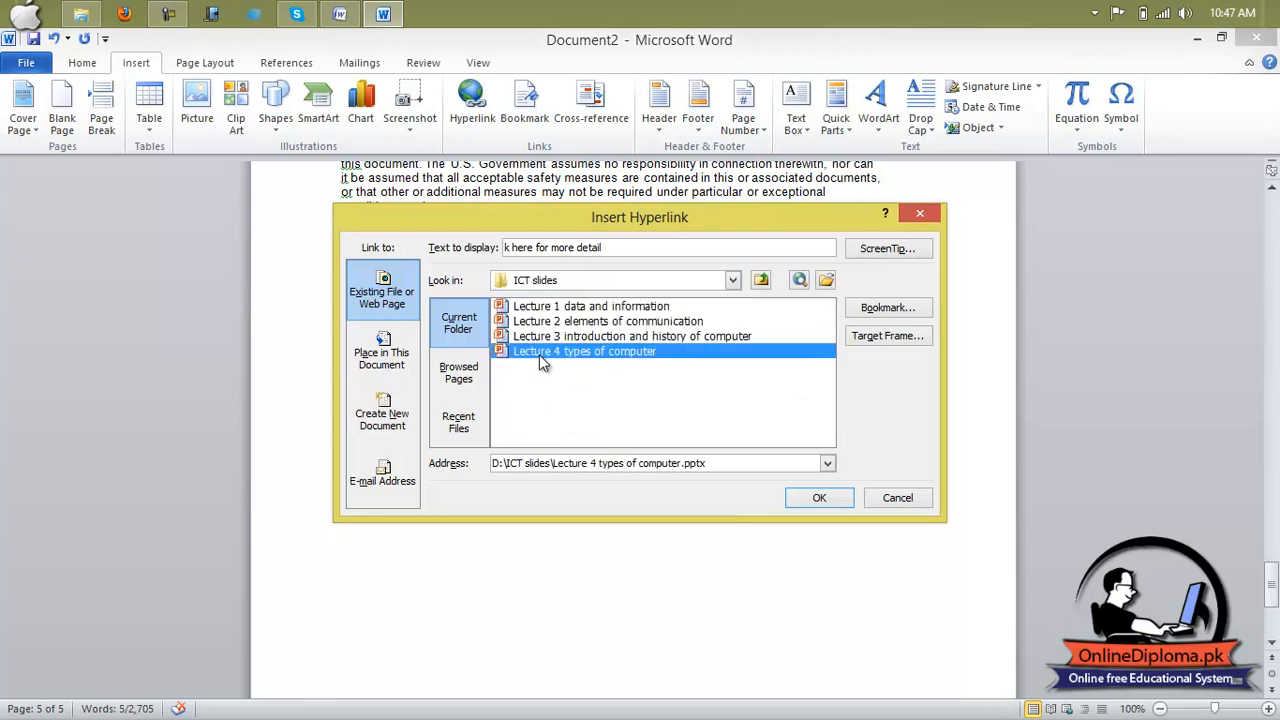
pyautogui.click(820, 499)
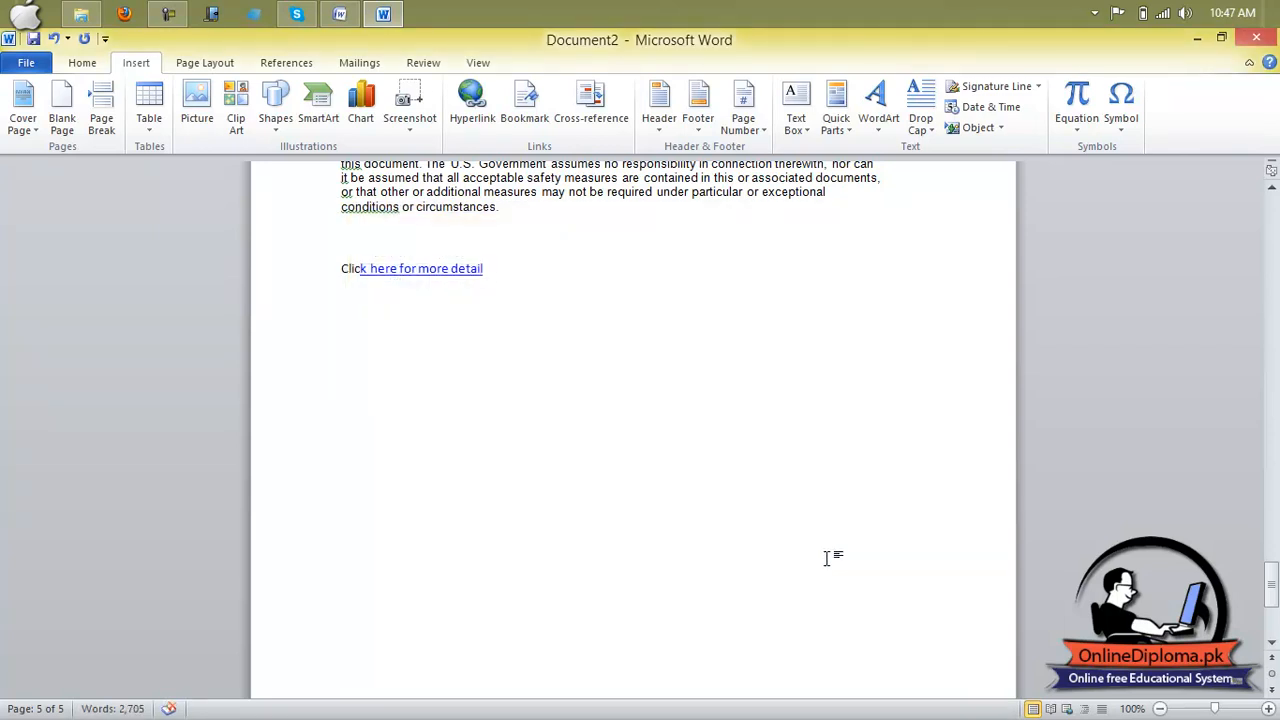
# Follow the new hyperlink and allow the linked presentation to open.
pyautogui.moveTo(406, 280)
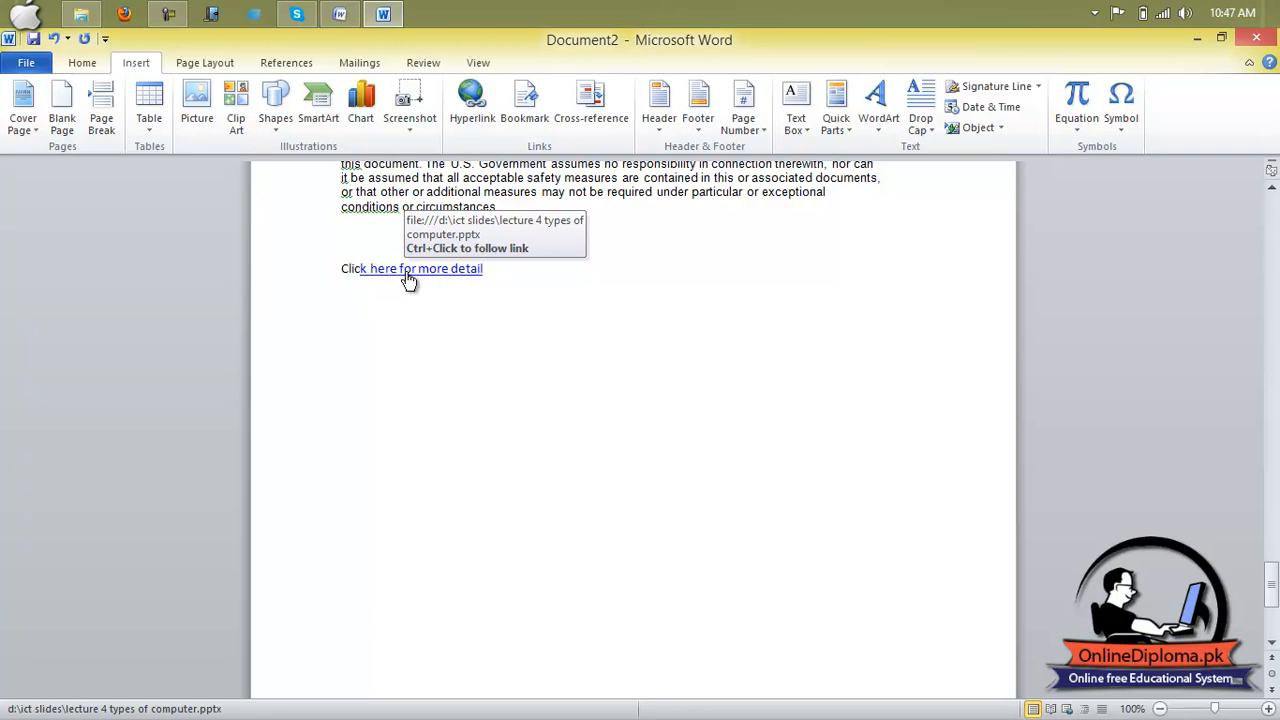
pyautogui.keyDown('ctrl'); pyautogui.click(407, 272); pyautogui.keyUp('ctrl')
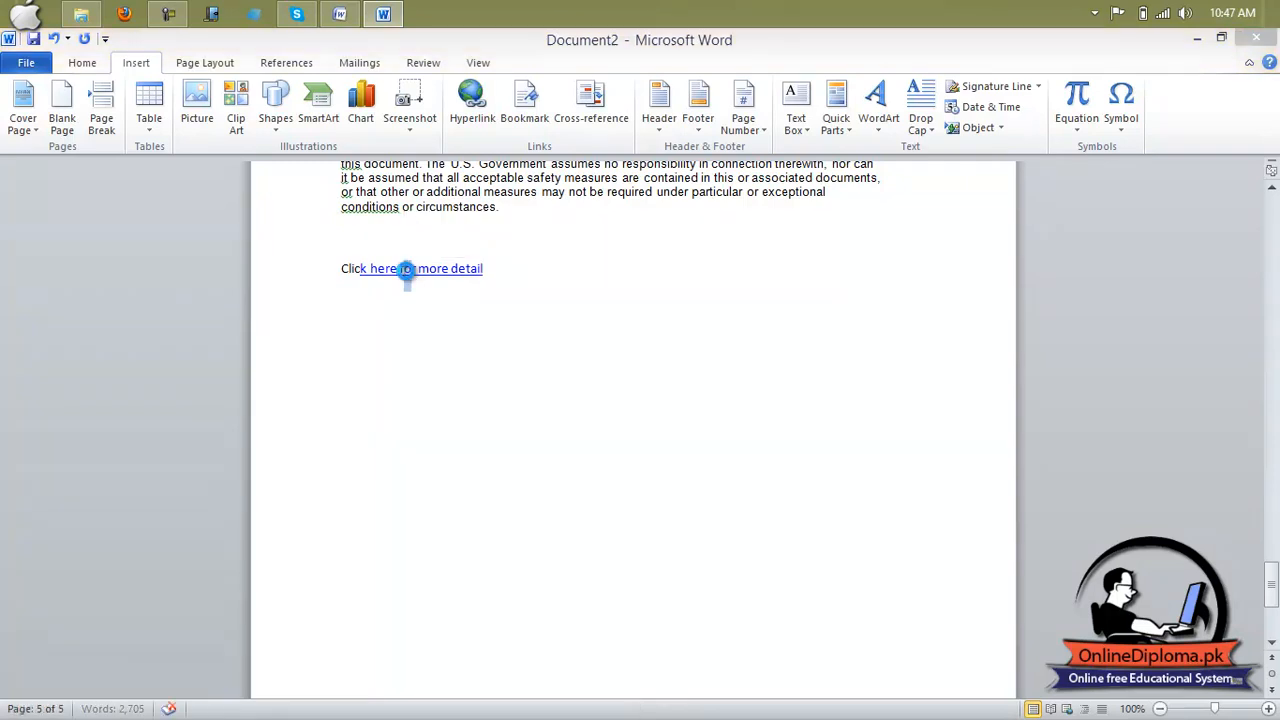
pyautogui.click(690, 459)
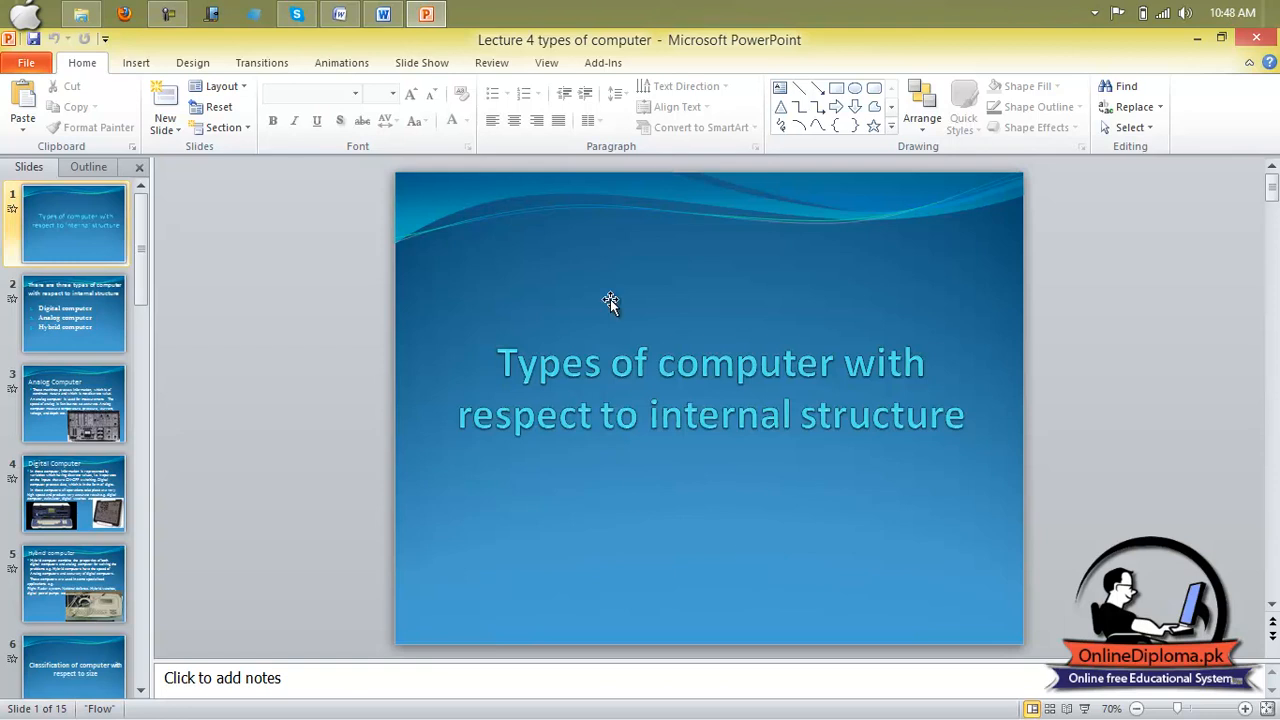
# Look through the presentation's slides up to "Hybrid computer" and close the presentation.
pyautogui.scroll(-2, 703, 375)
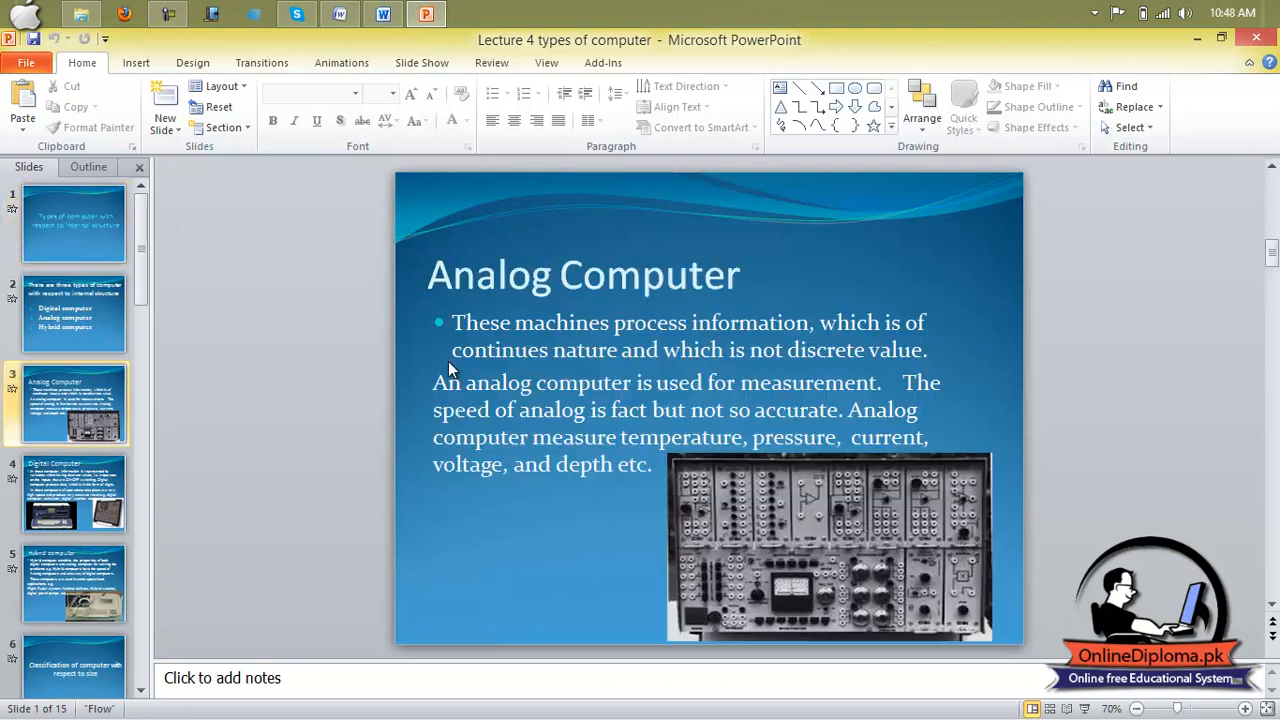
pyautogui.scroll(-2, 525, 352)
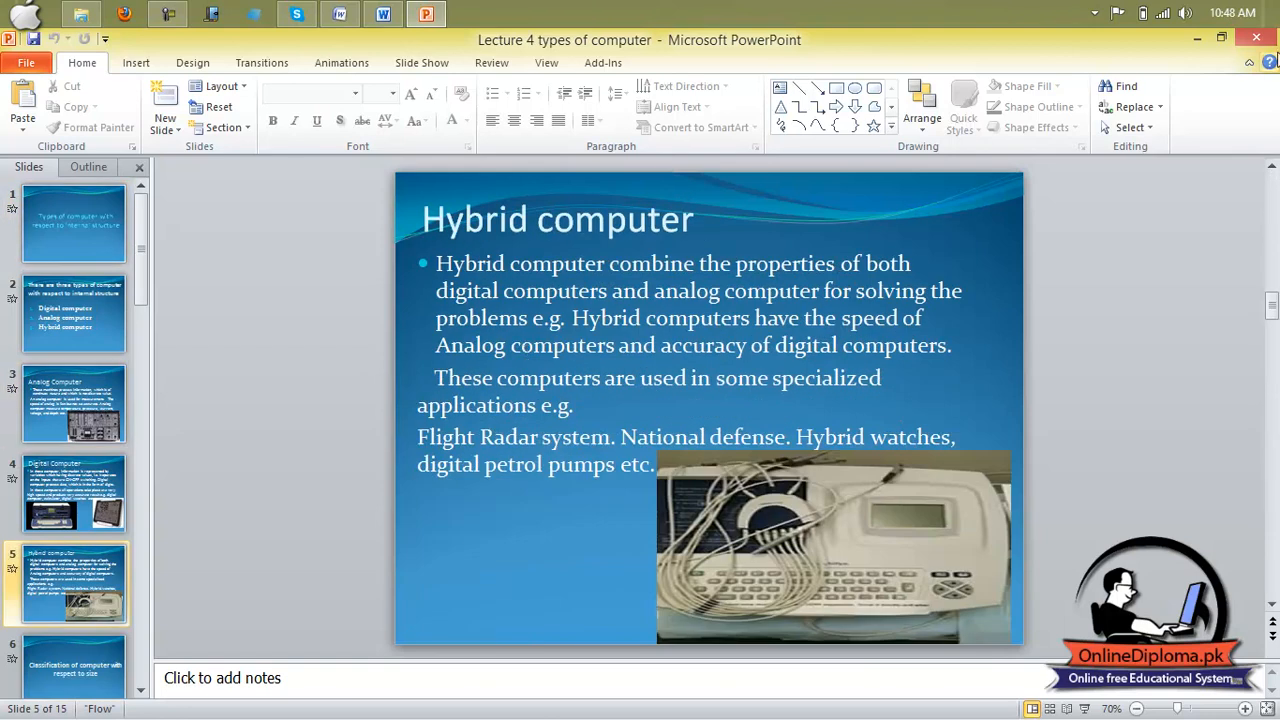
pyautogui.click(1258, 40)
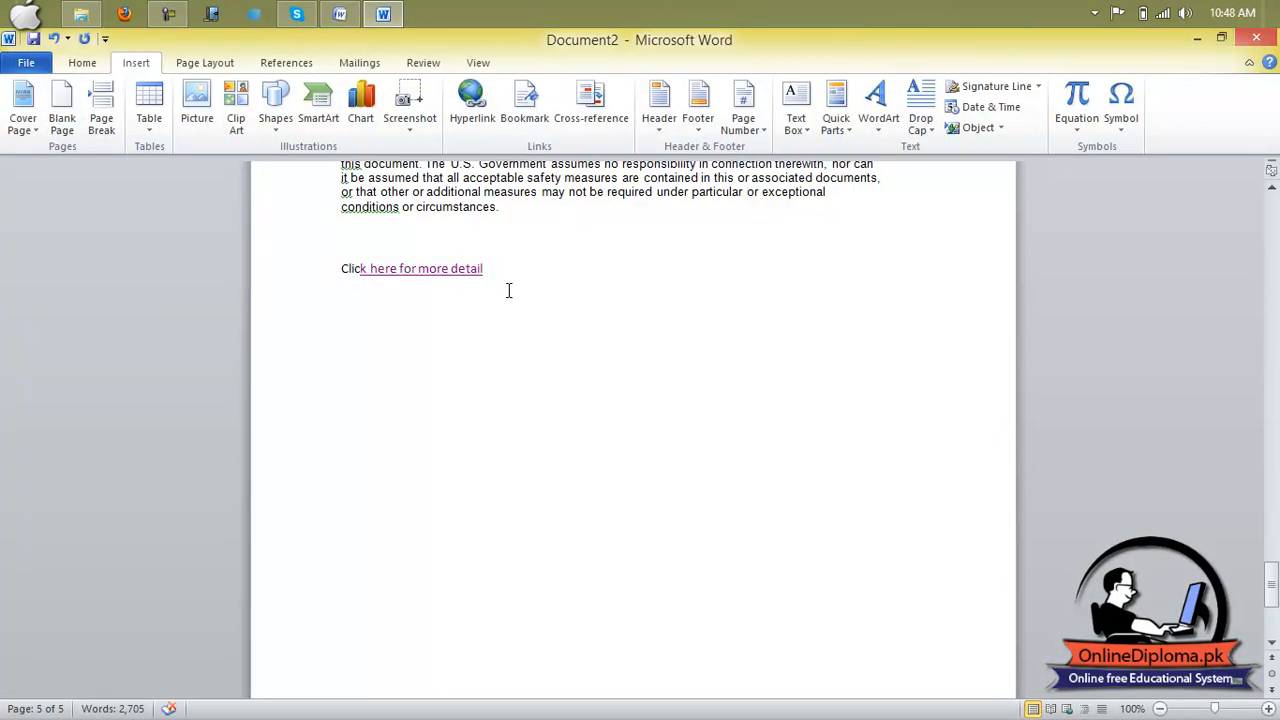
# Remove the hyperlink from the "Click here for more detail" line and delete that line.
pyautogui.moveTo(502, 274); pyautogui.dragTo(366, 280)
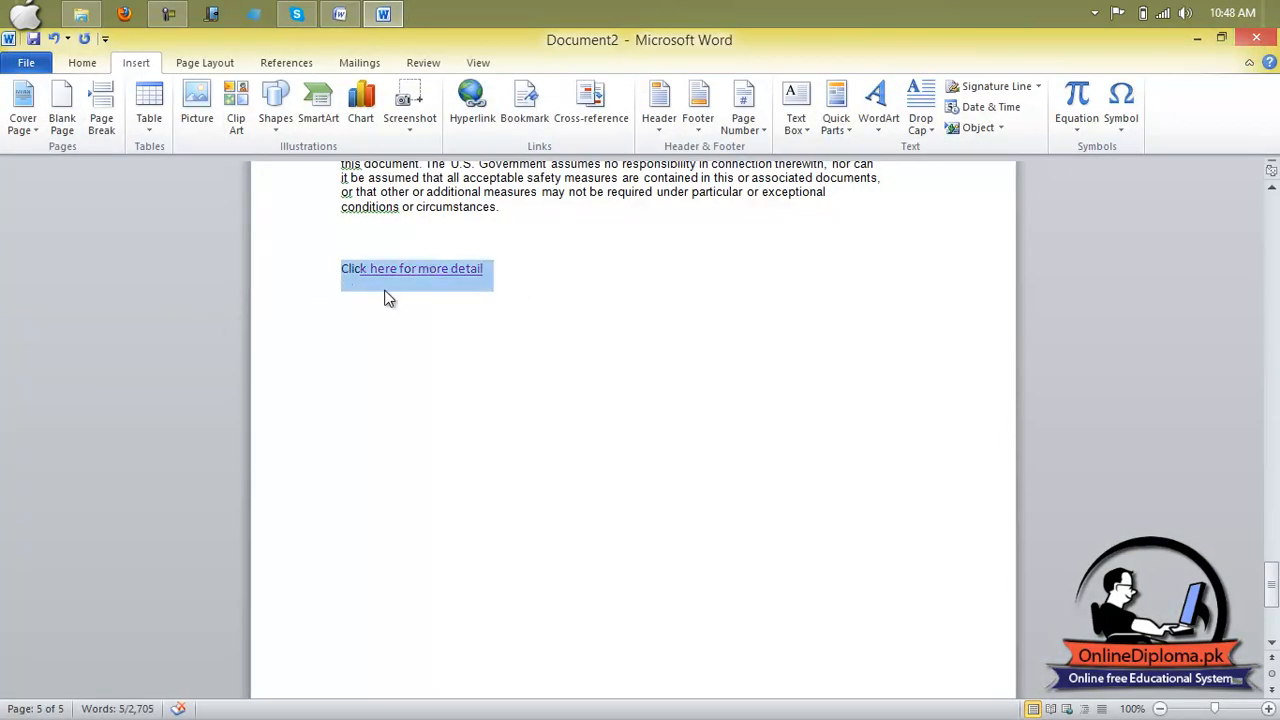
pyautogui.rightClick(475, 263)
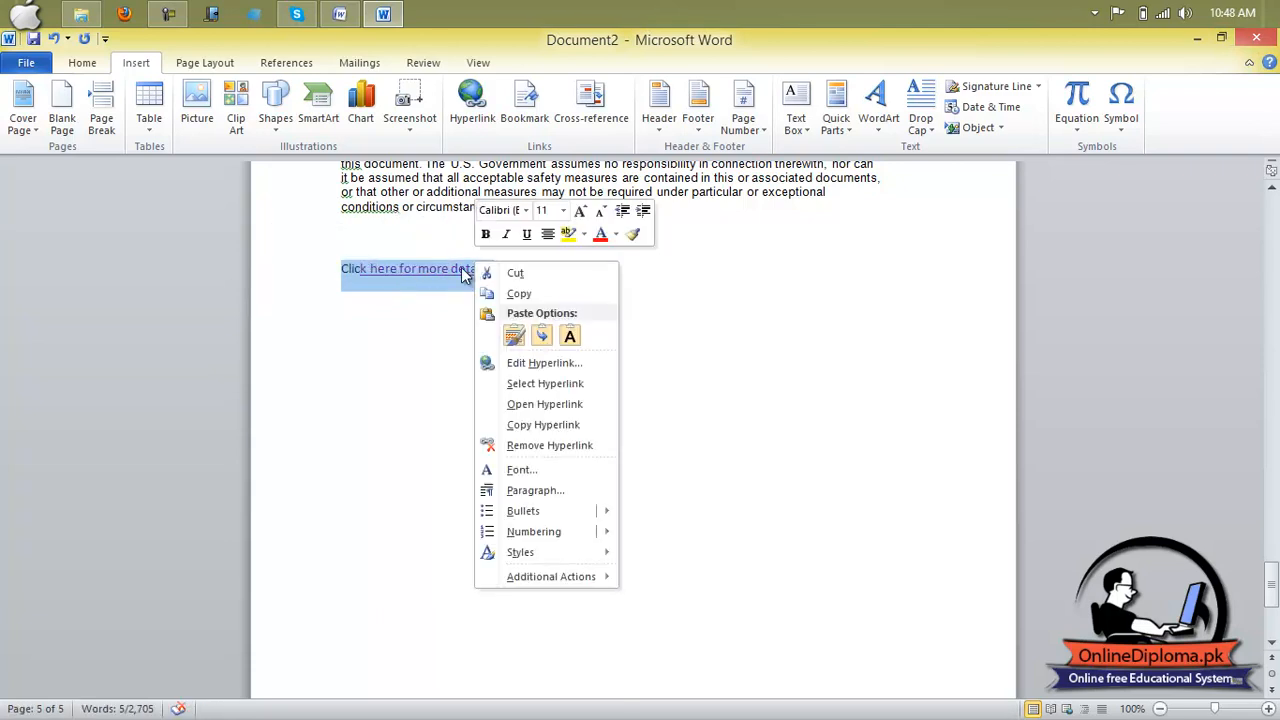
pyautogui.click(549, 447)
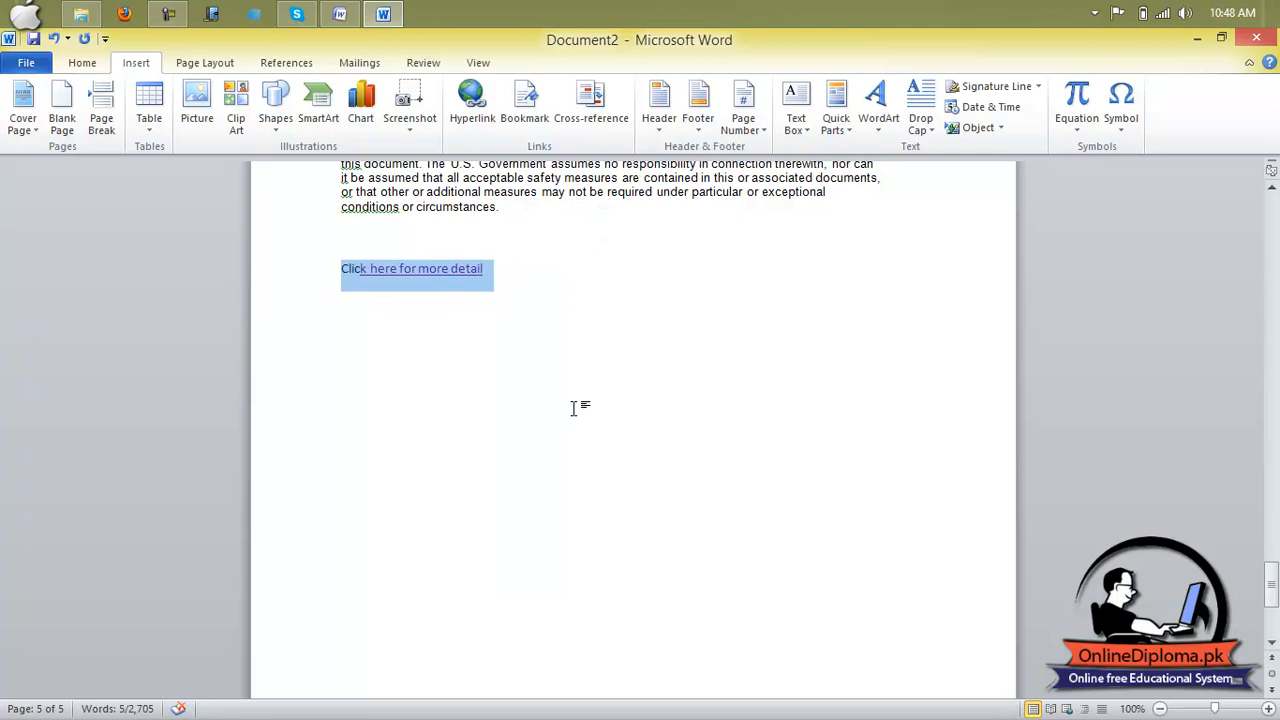
pyautogui.click(573, 408)
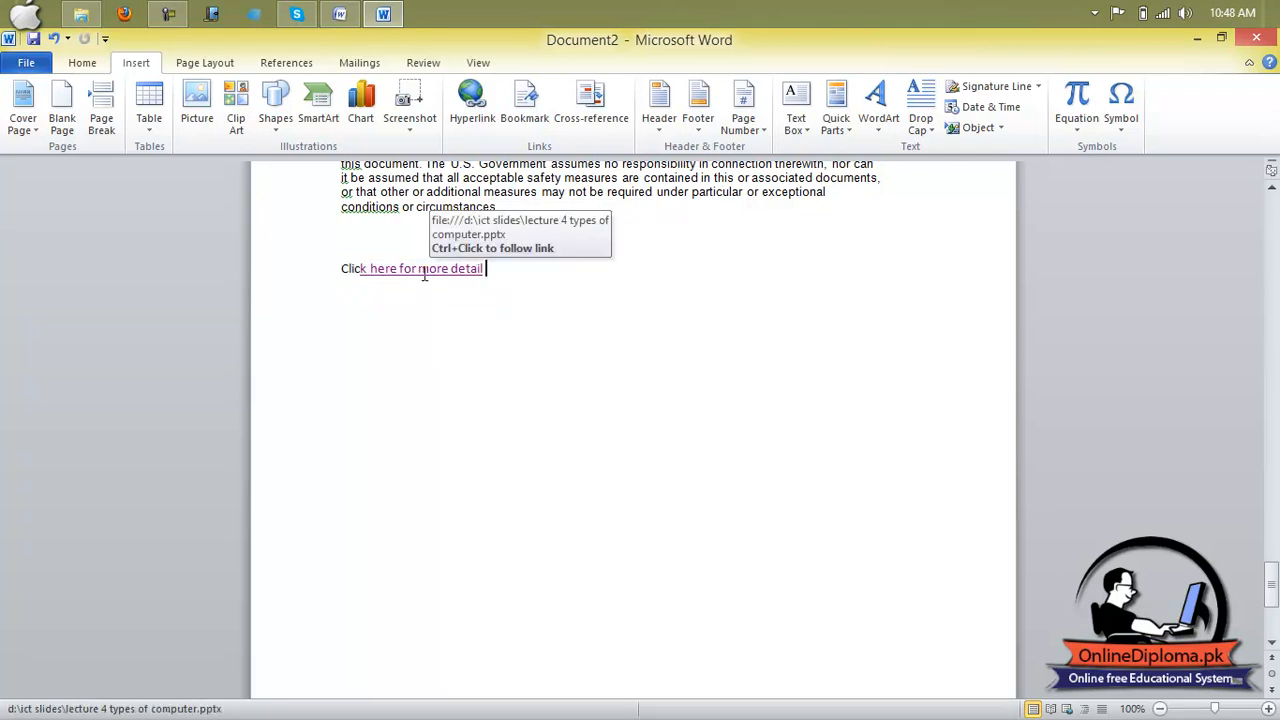
pyautogui.moveTo(486, 270); pyautogui.dragTo(442, 271)
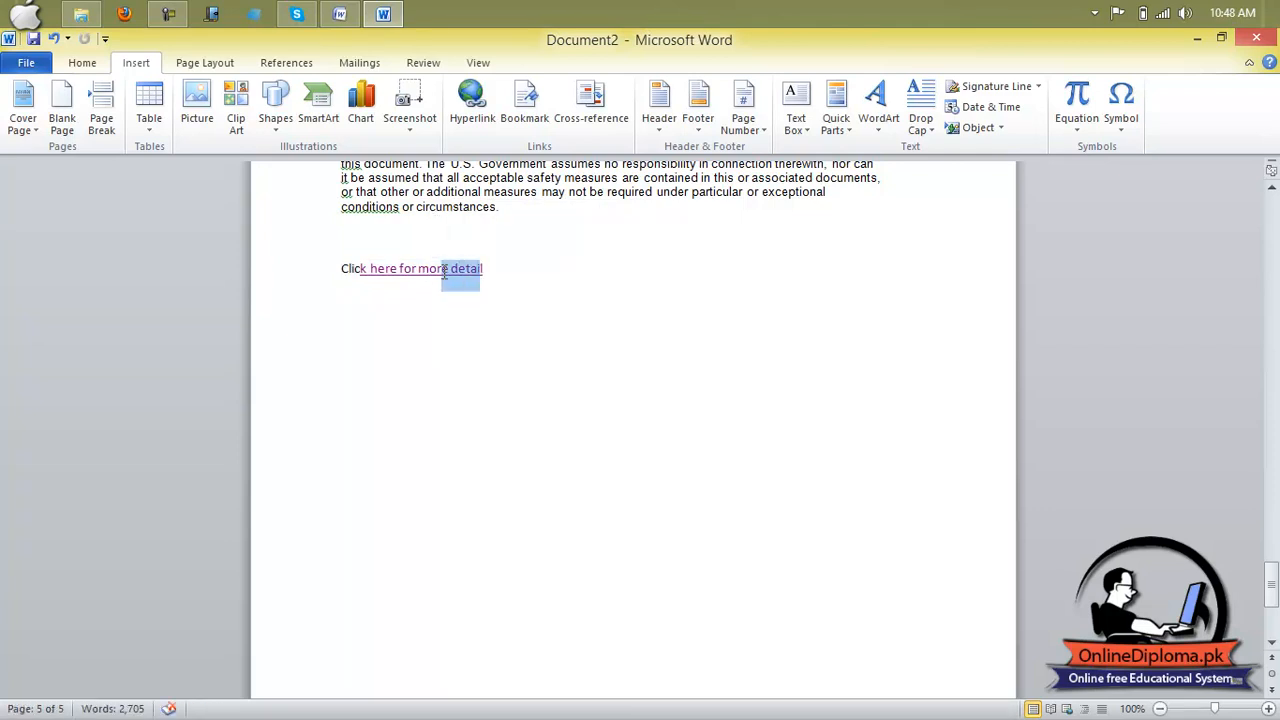
pyautogui.rightClick(428, 270)
pyautogui.click(503, 461)
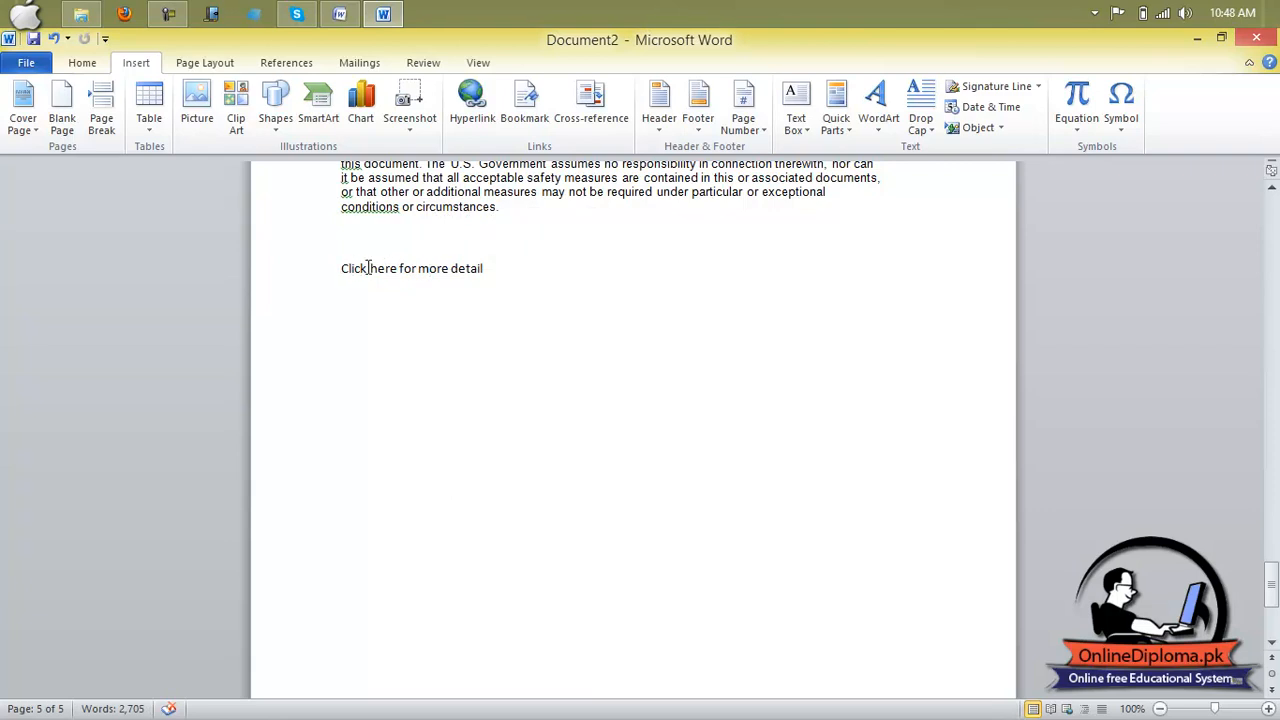
pyautogui.moveTo(486, 268); pyautogui.dragTo(334, 268)
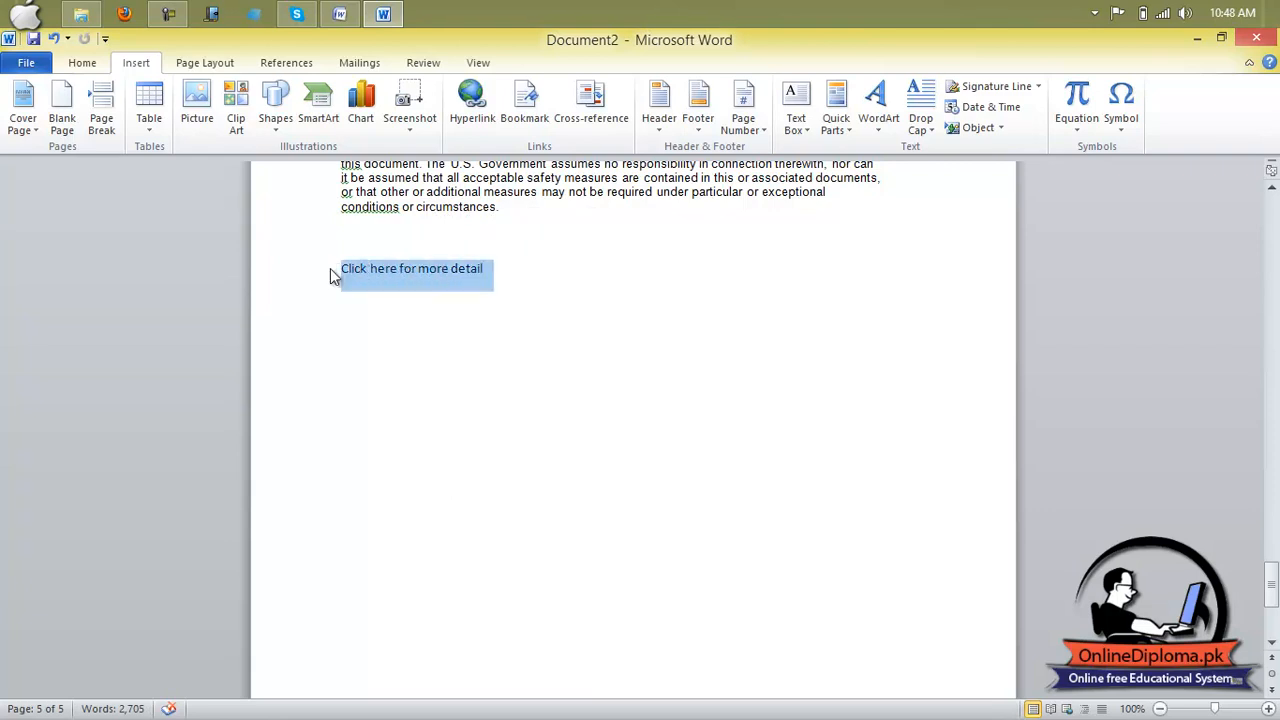
pyautogui.press('BackSpace')
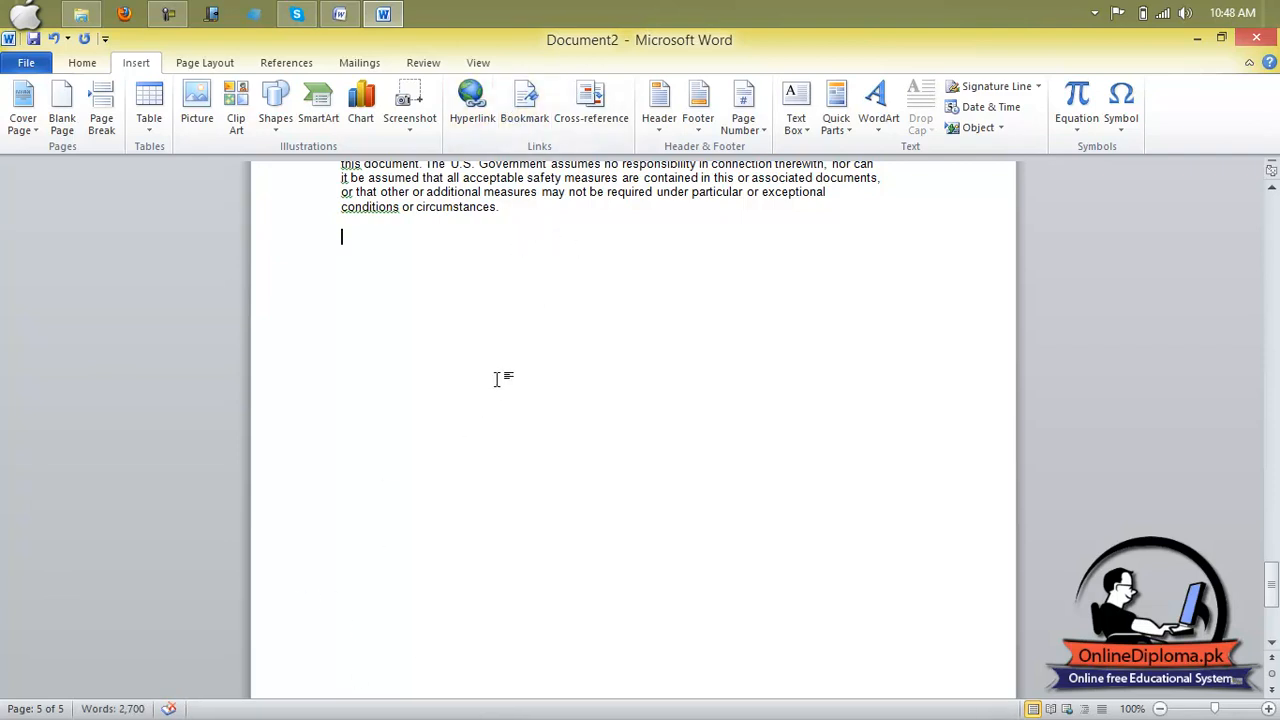
# Bookmark the two full consecutive "No warranty, guarantee" paragraphs on page 2 with the name "imp".
pyautogui.scroll(6, 497, 377)
pyautogui.scroll(15, 493, 374)
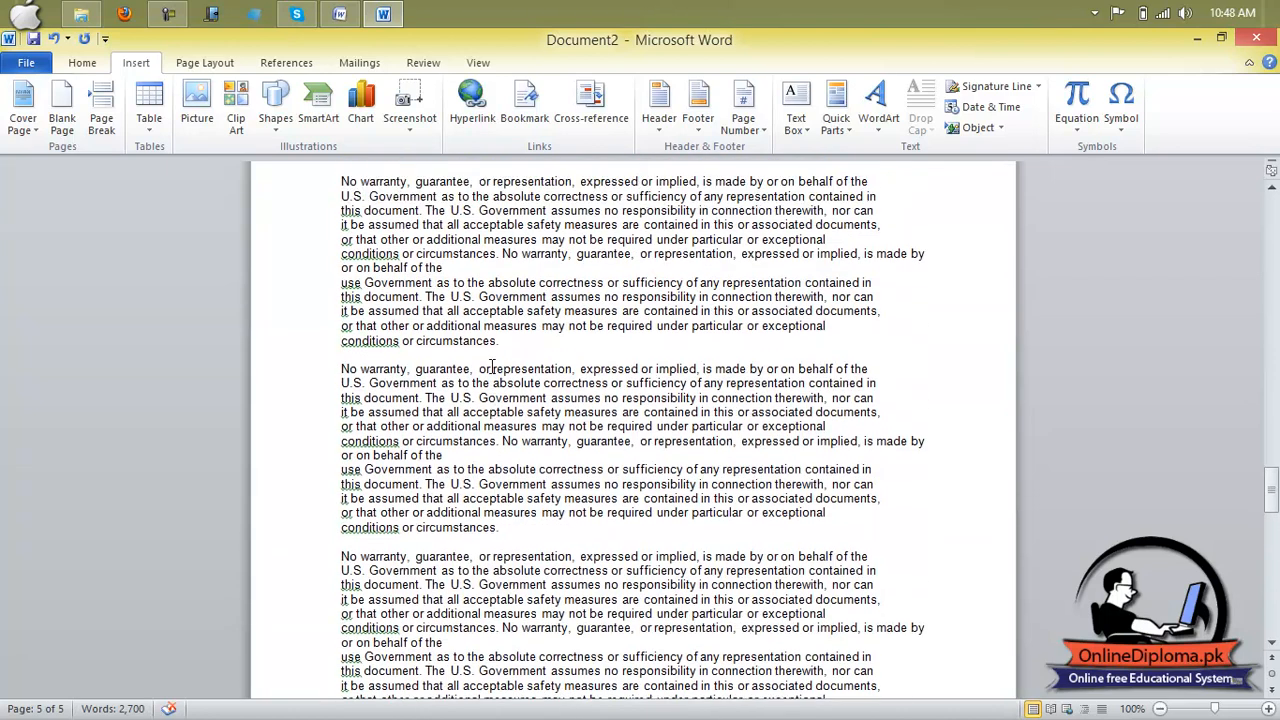
pyautogui.scroll(15, 490, 368)
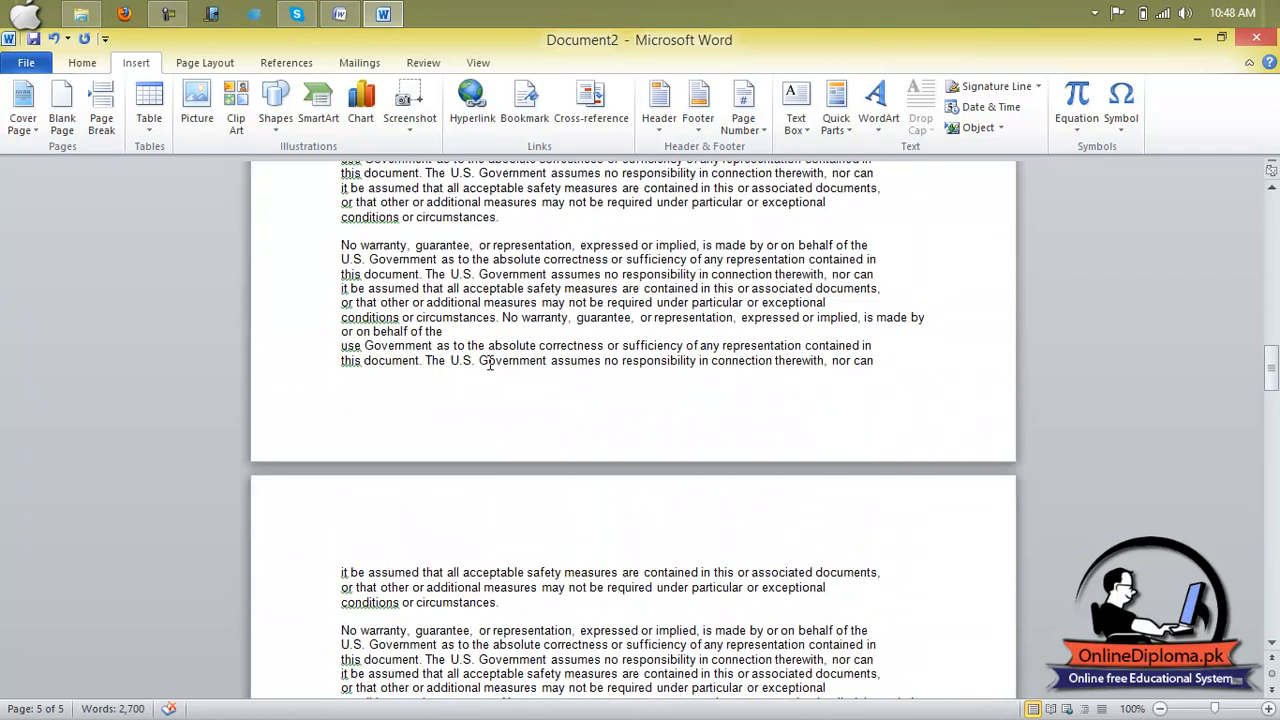
pyautogui.scroll(15, 490, 362)
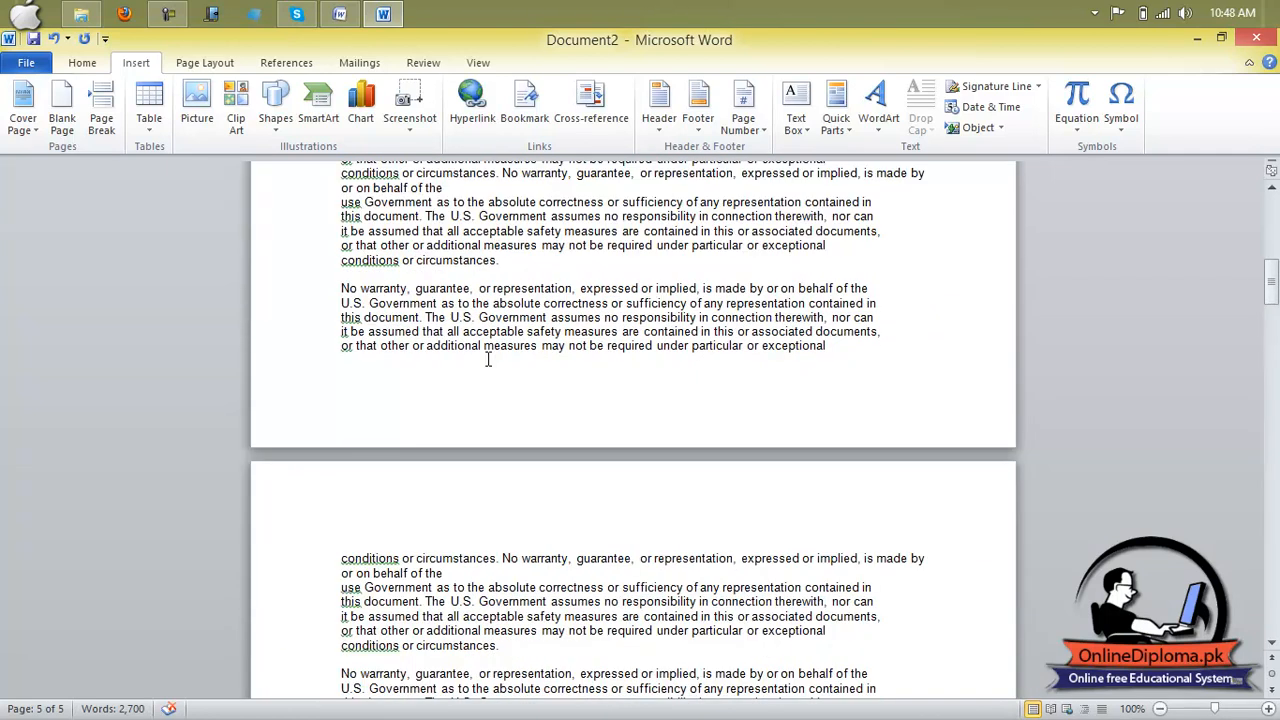
pyautogui.scroll(-12, 487, 360)
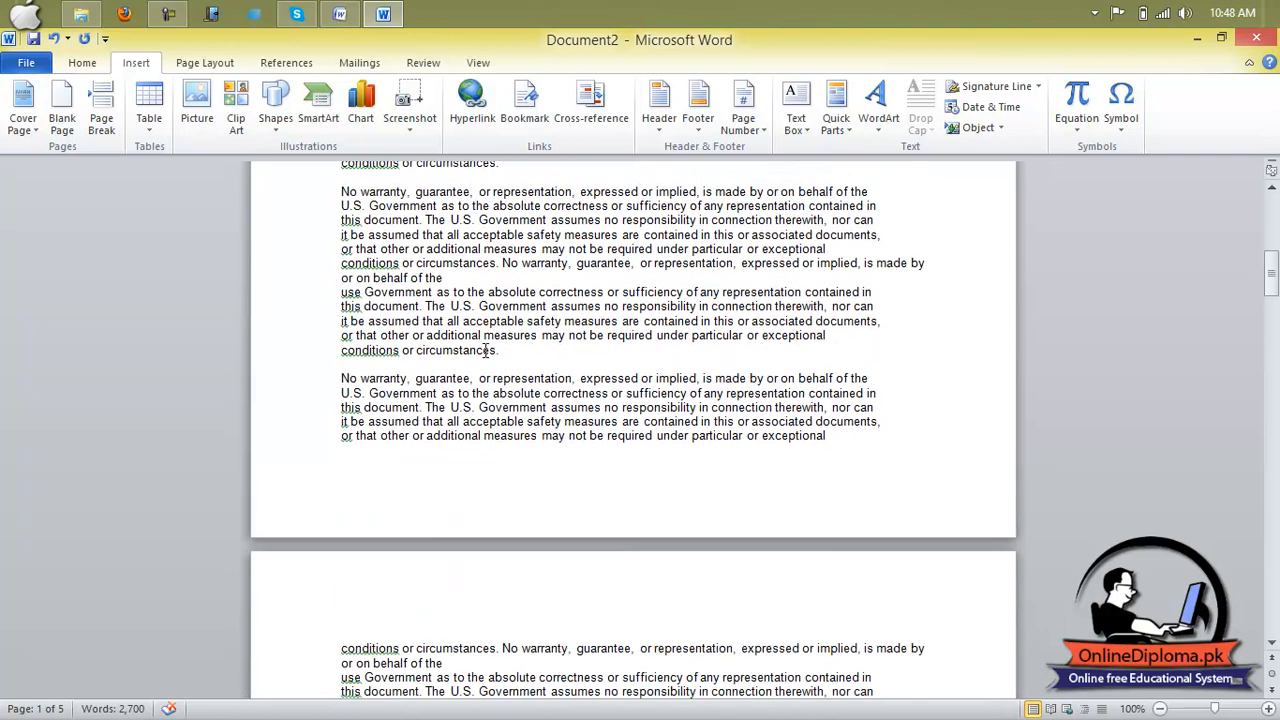
pyautogui.scroll(-1, 481, 344)
pyautogui.moveTo(560, 571); pyautogui.dragTo(318, 226)
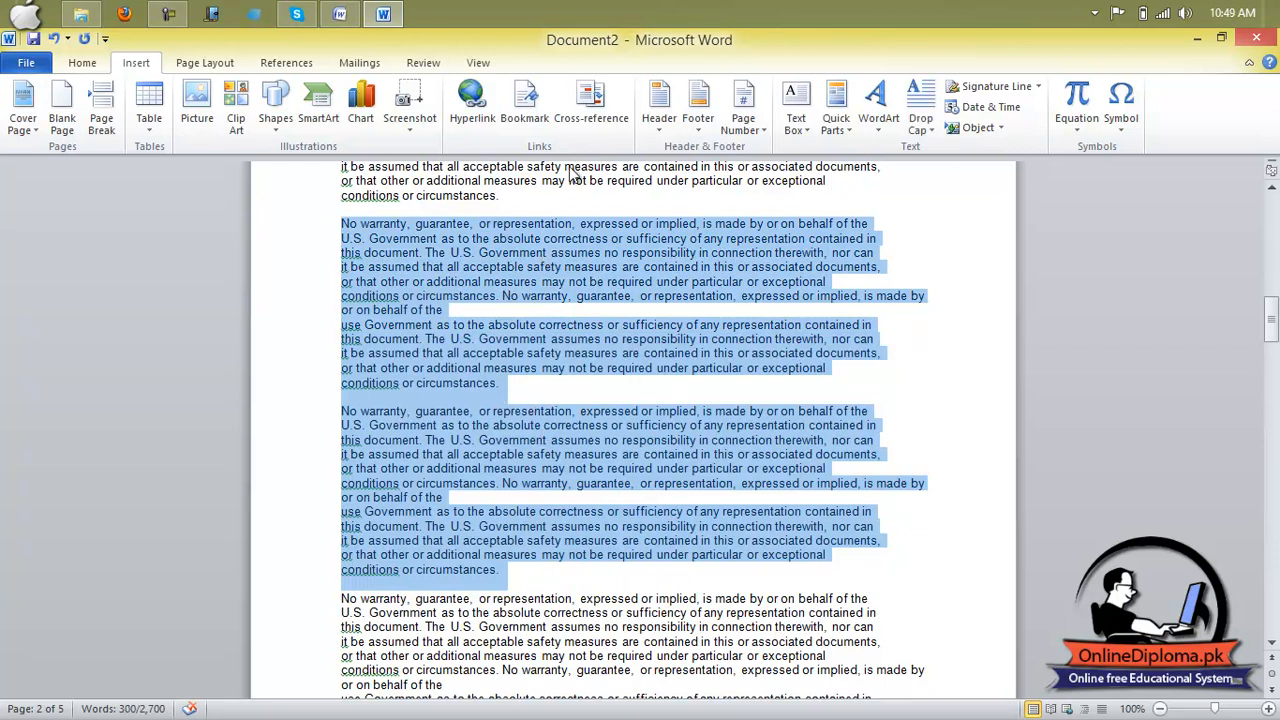
pyautogui.click(522, 118)
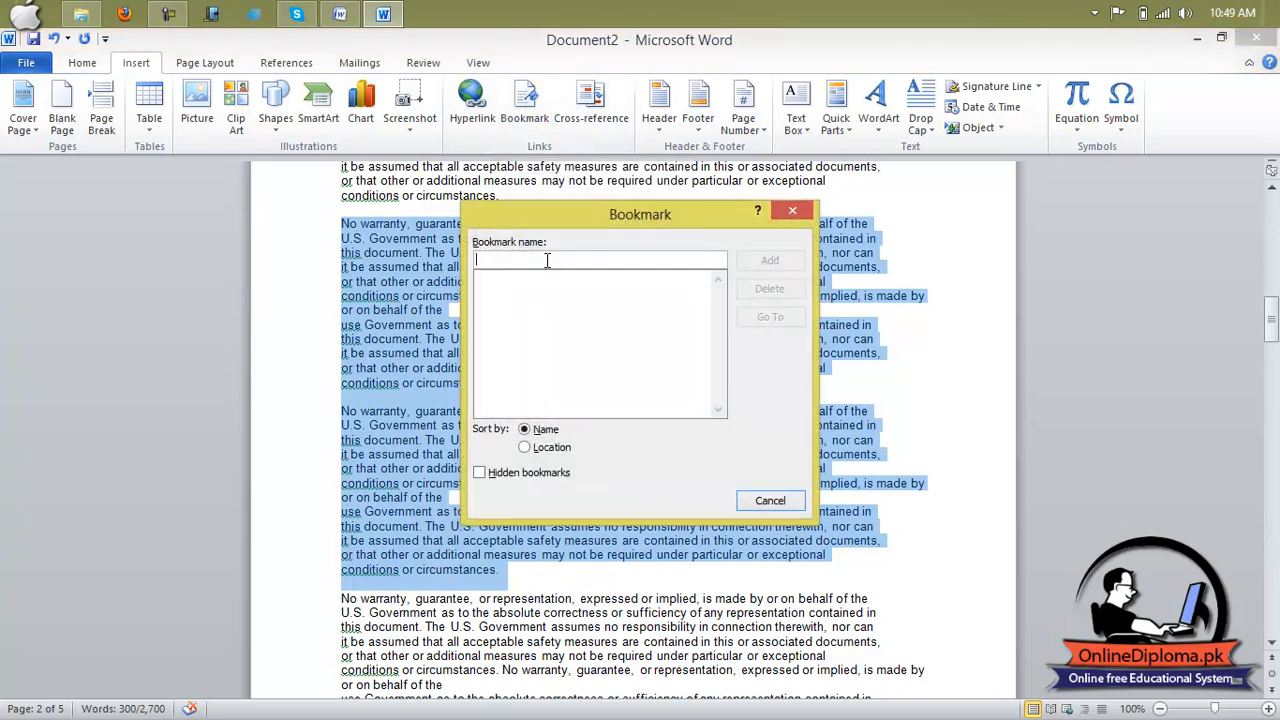
pyautogui.write('imp')
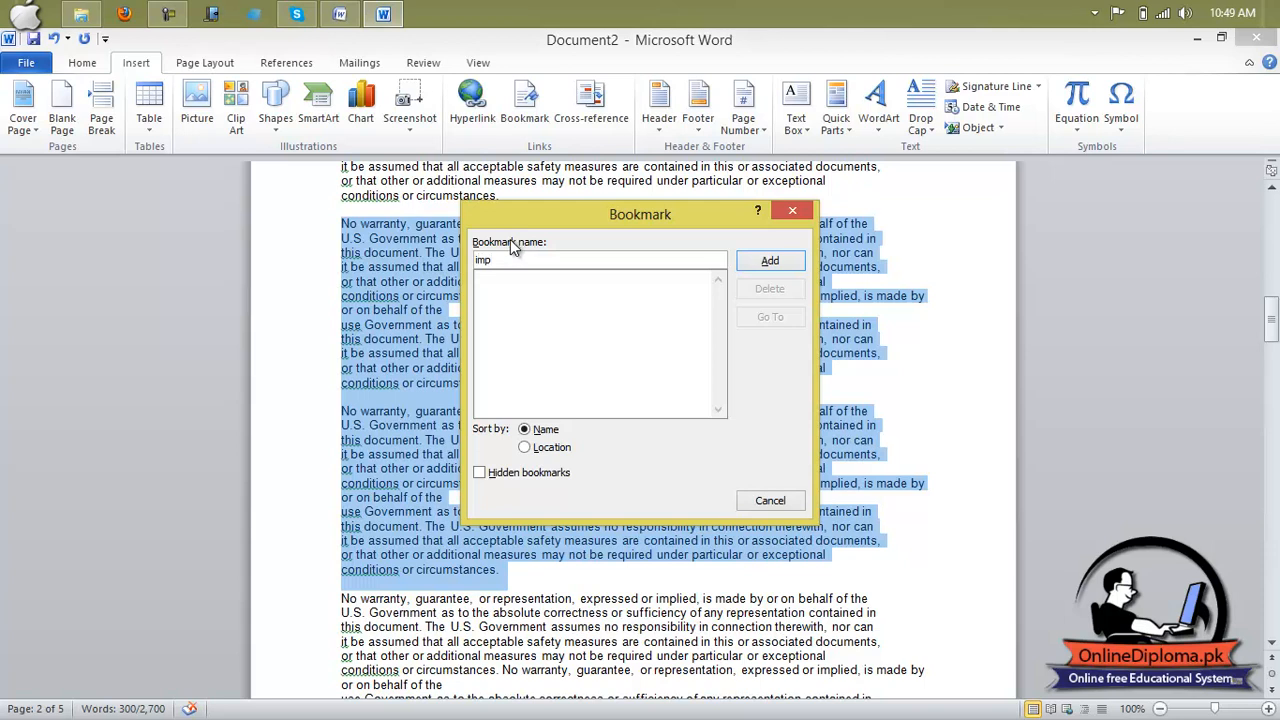
pyautogui.click(766, 268)
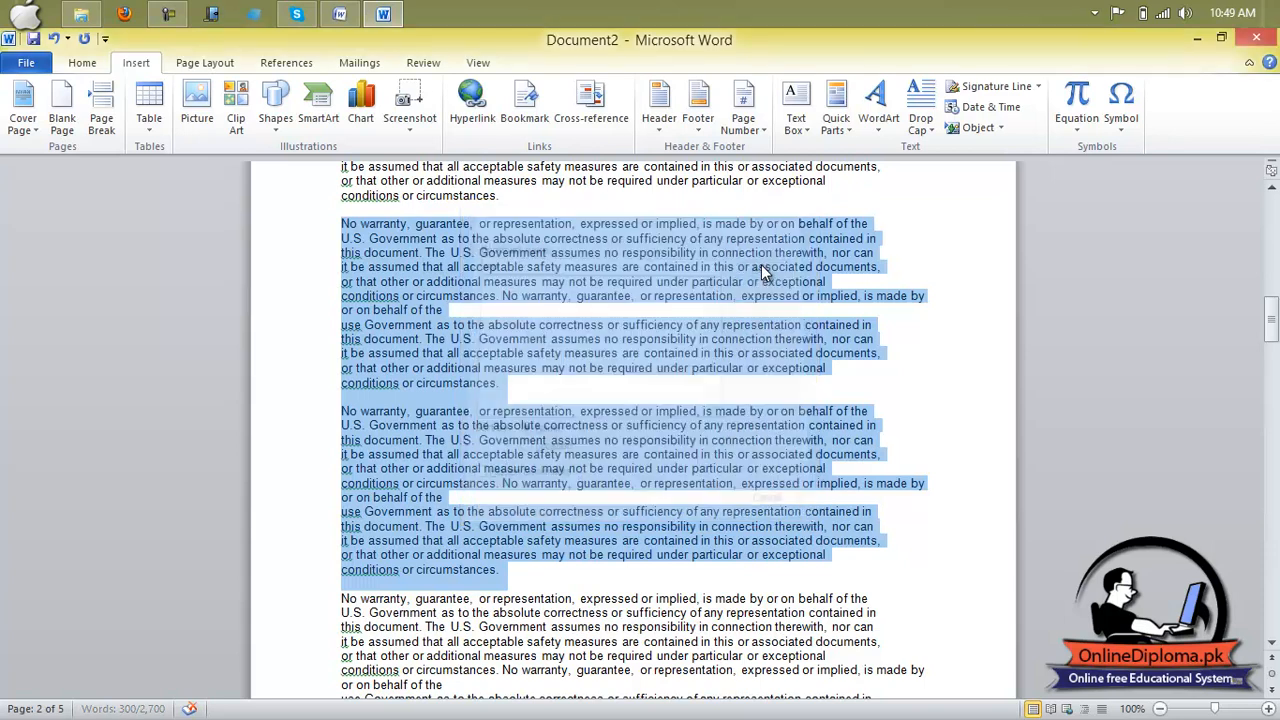
# Clear the selection, jump to the "imp" bookmark with the Go To command, and close the dialog.
pyautogui.click(955, 480)
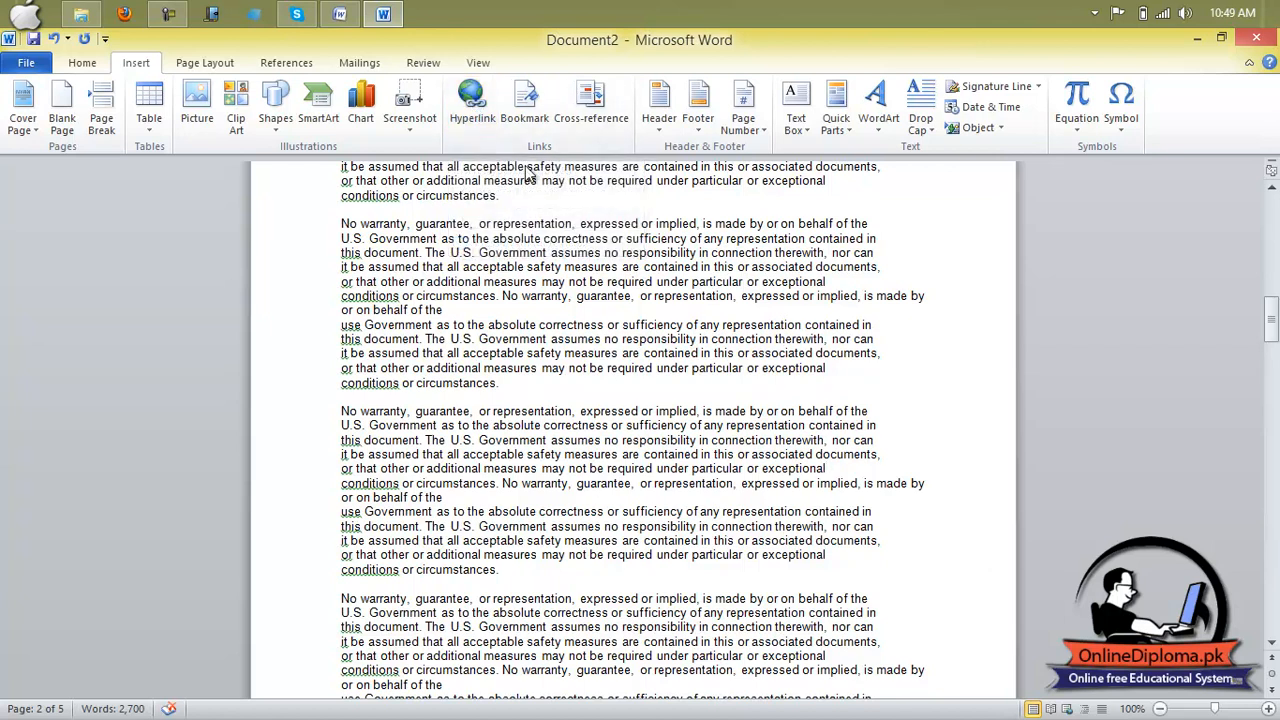
pyautogui.click(827, 468)
pyautogui.hotkey('ctrl', 'g')
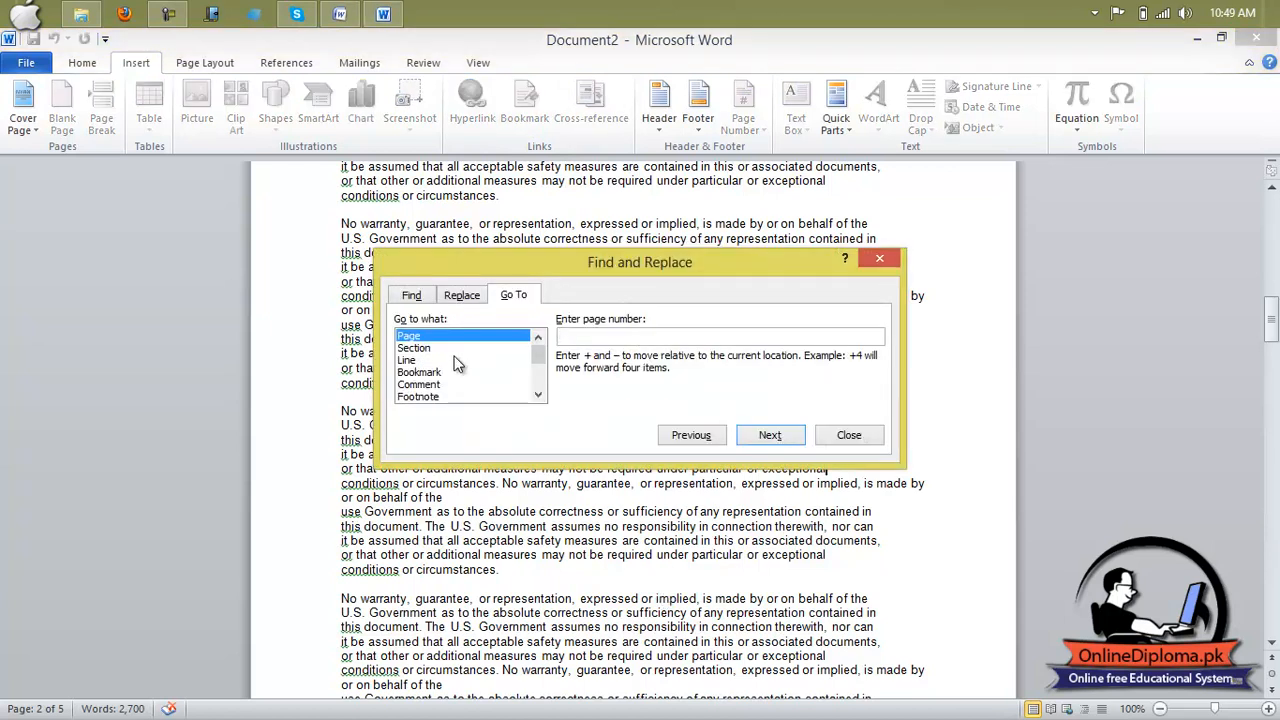
pyautogui.click(416, 373)
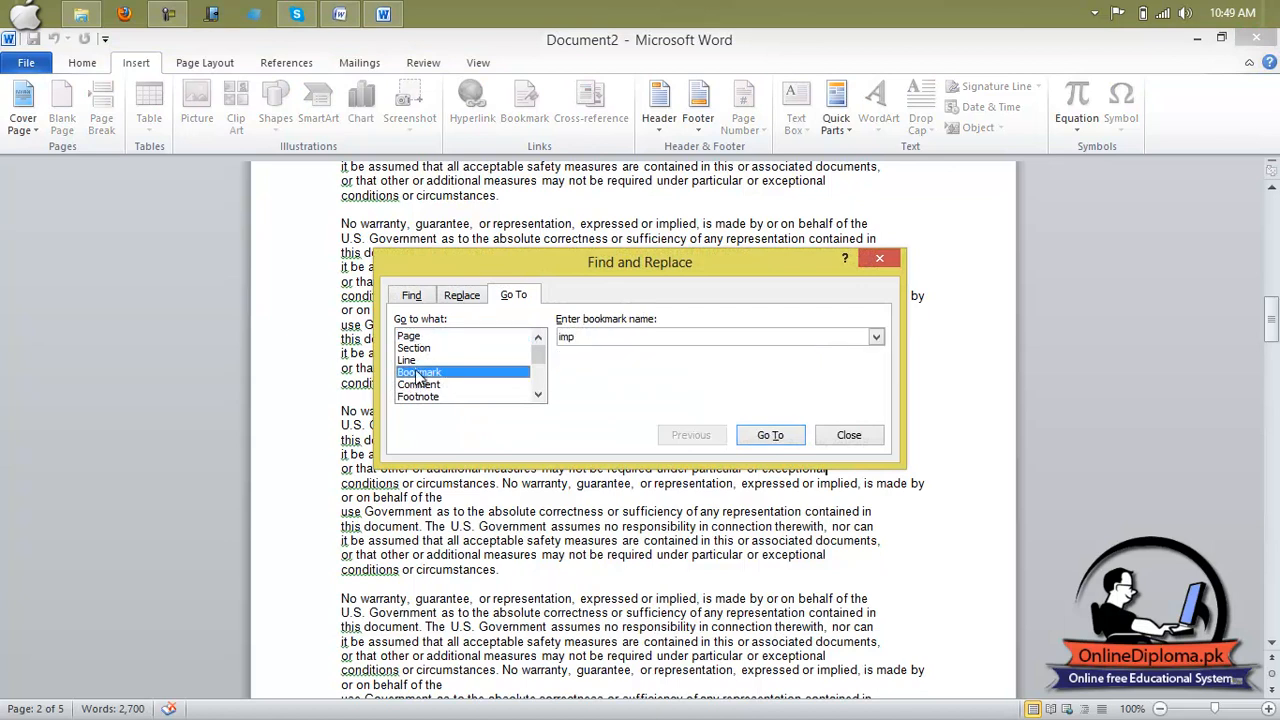
pyautogui.click(770, 436)
pyautogui.moveTo(759, 270); pyautogui.dragTo(735, 463)
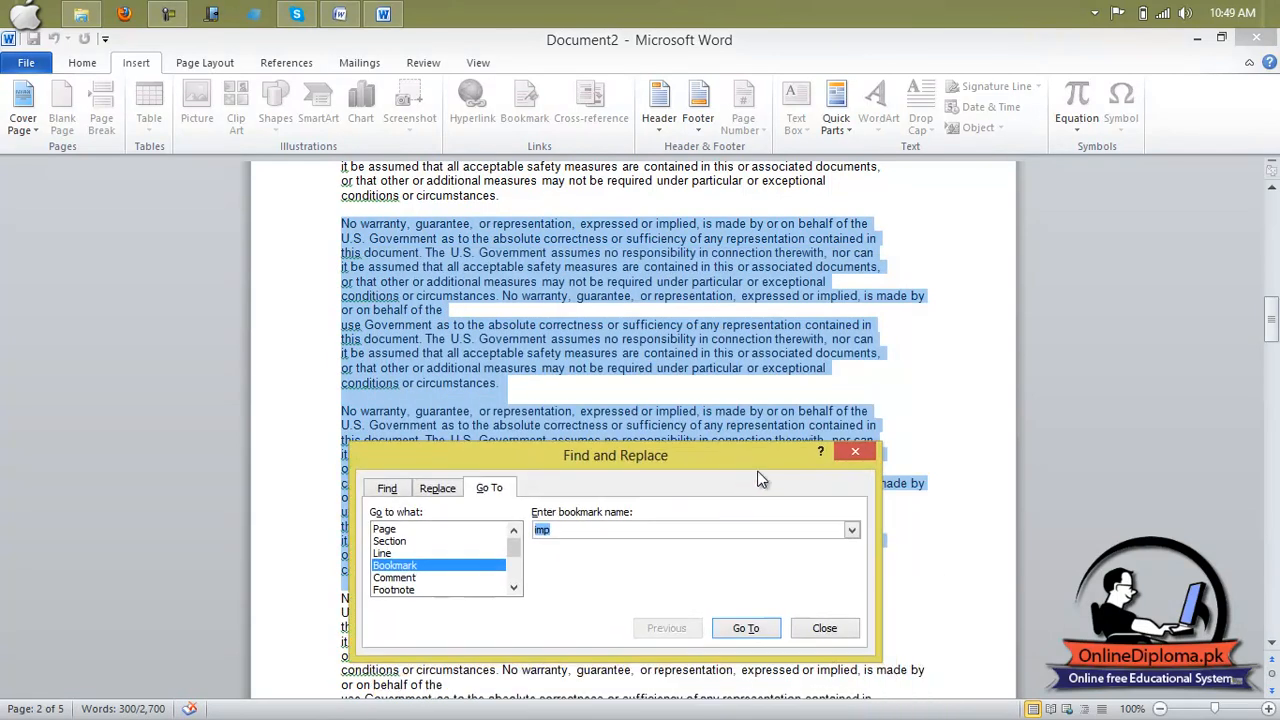
pyautogui.click(854, 455)
pyautogui.click(728, 599)
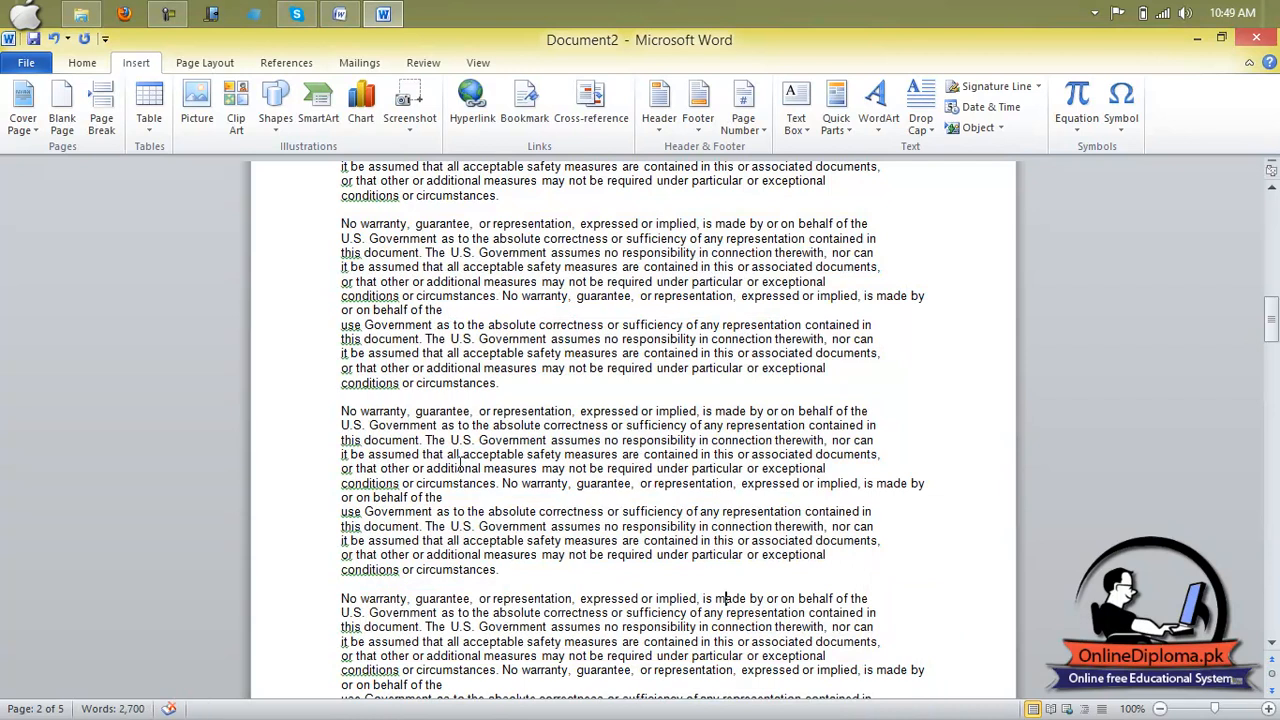
# Go to the "imp" bookmark from the Bookmark dialog, close the dialog and deselect the text.
pyautogui.click(518, 102)
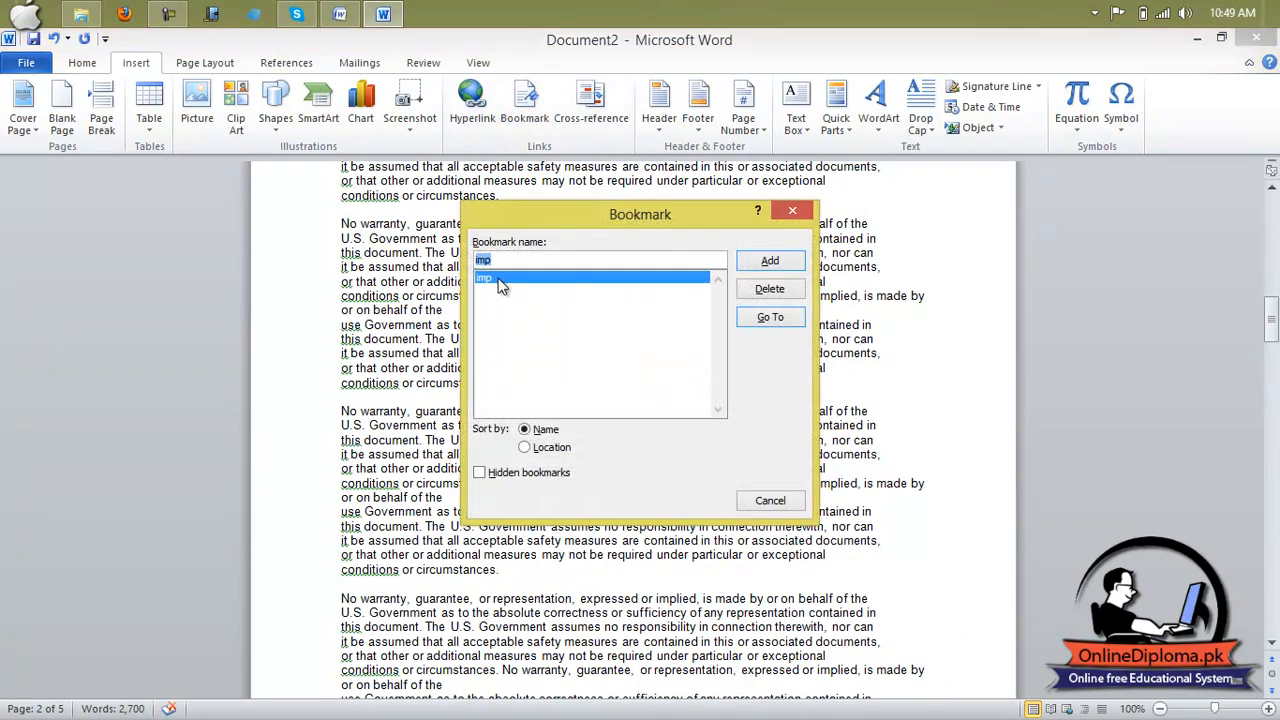
pyautogui.click(770, 317)
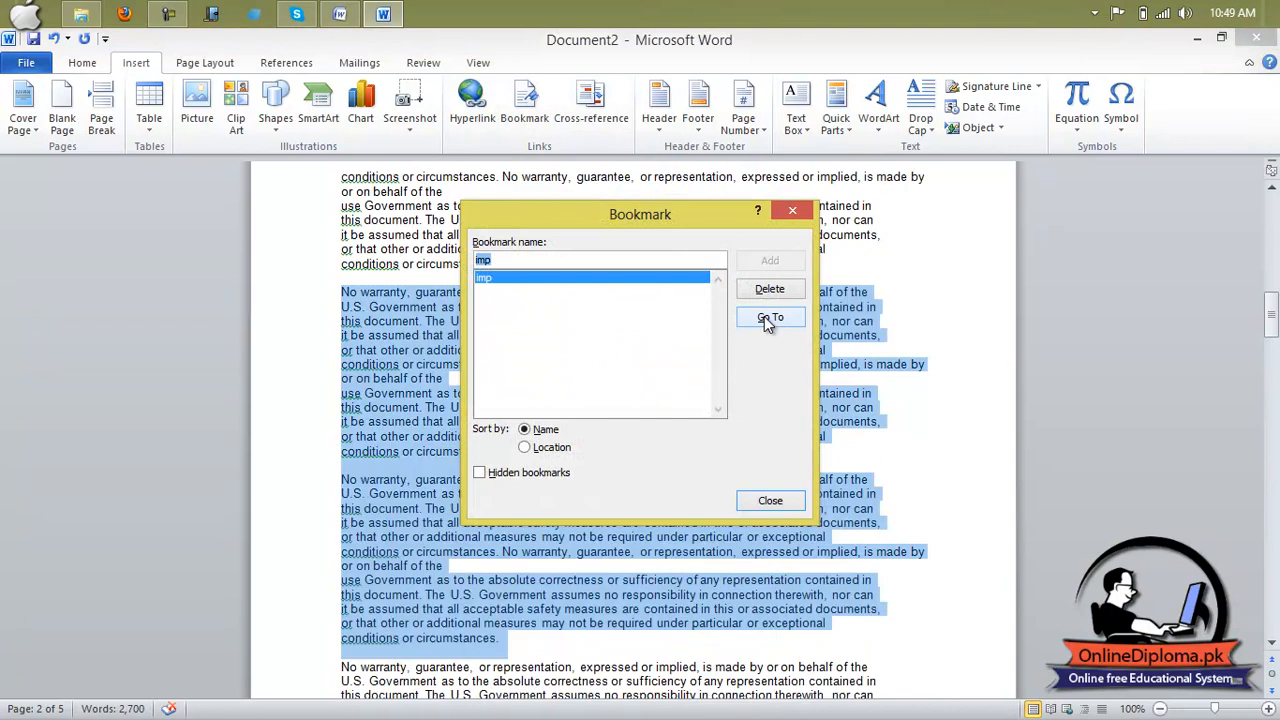
pyautogui.click(790, 215)
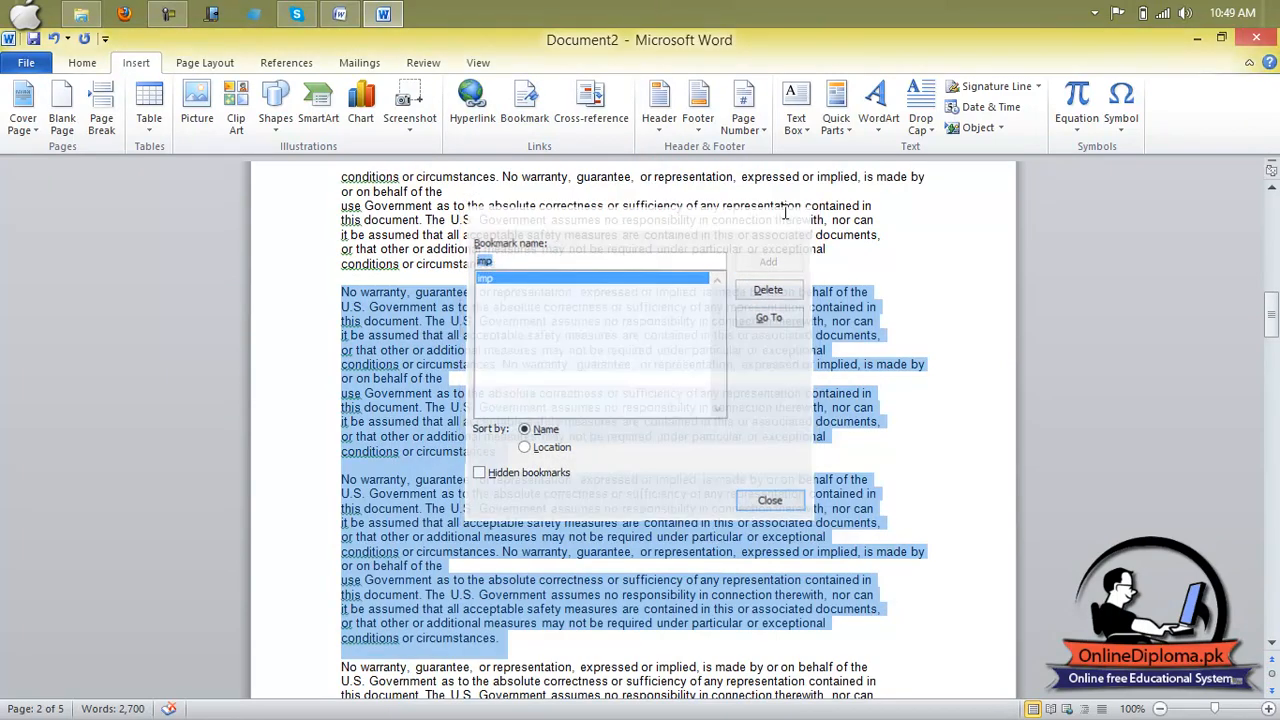
pyautogui.click(668, 372)
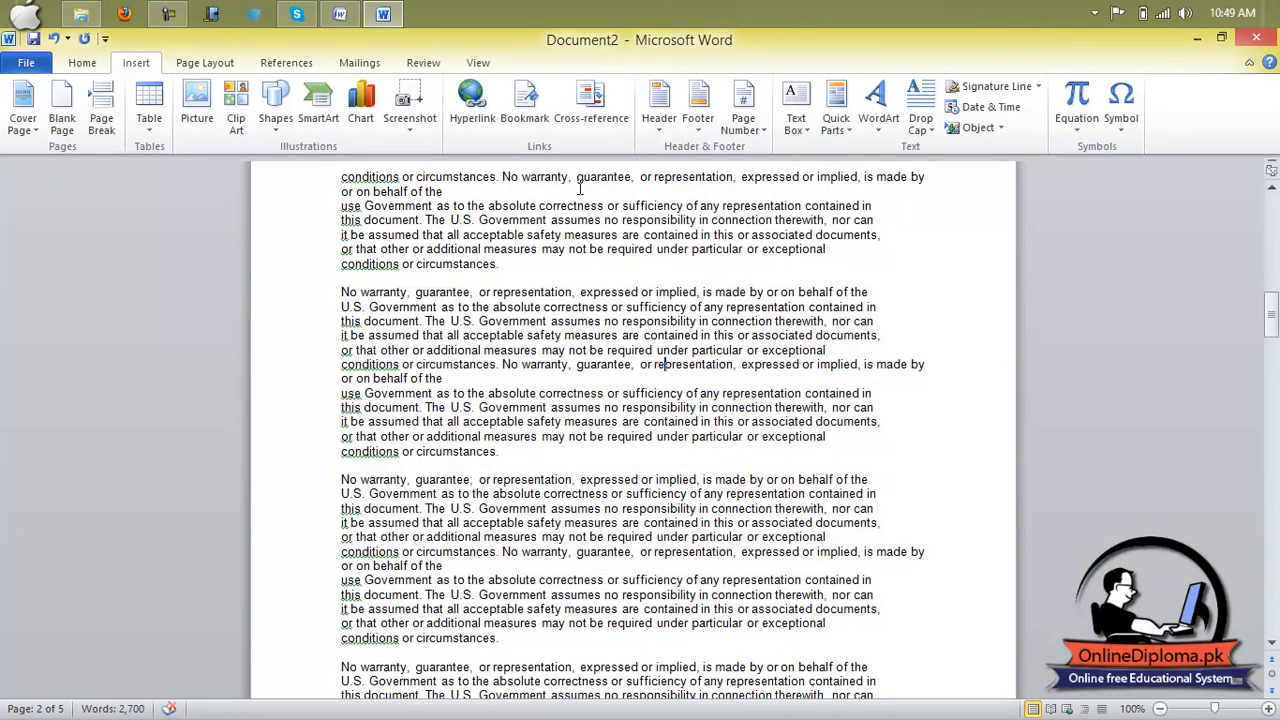
# Add the line "Ms word" above the first paragraph of the document and correct its spelling to "MS word".
pyautogui.scroll(5, 555, 497)
pyautogui.scroll(10, 555, 497)
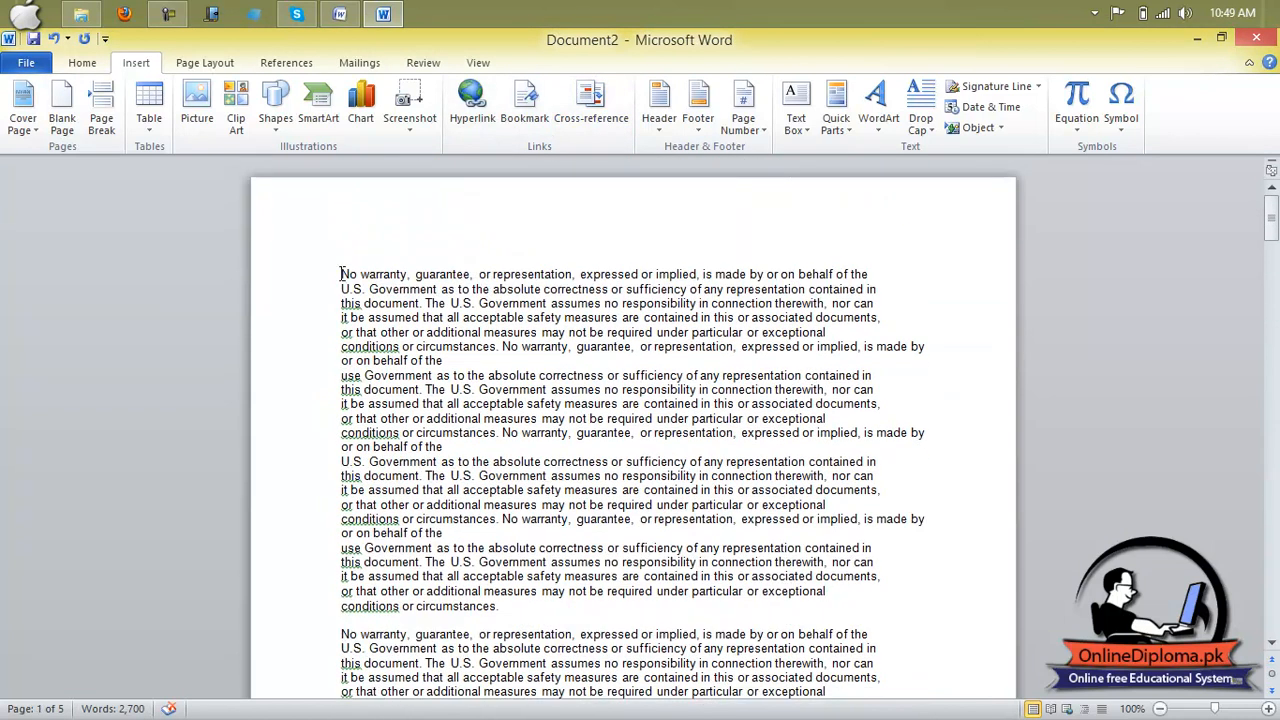
pyautogui.press('Return')
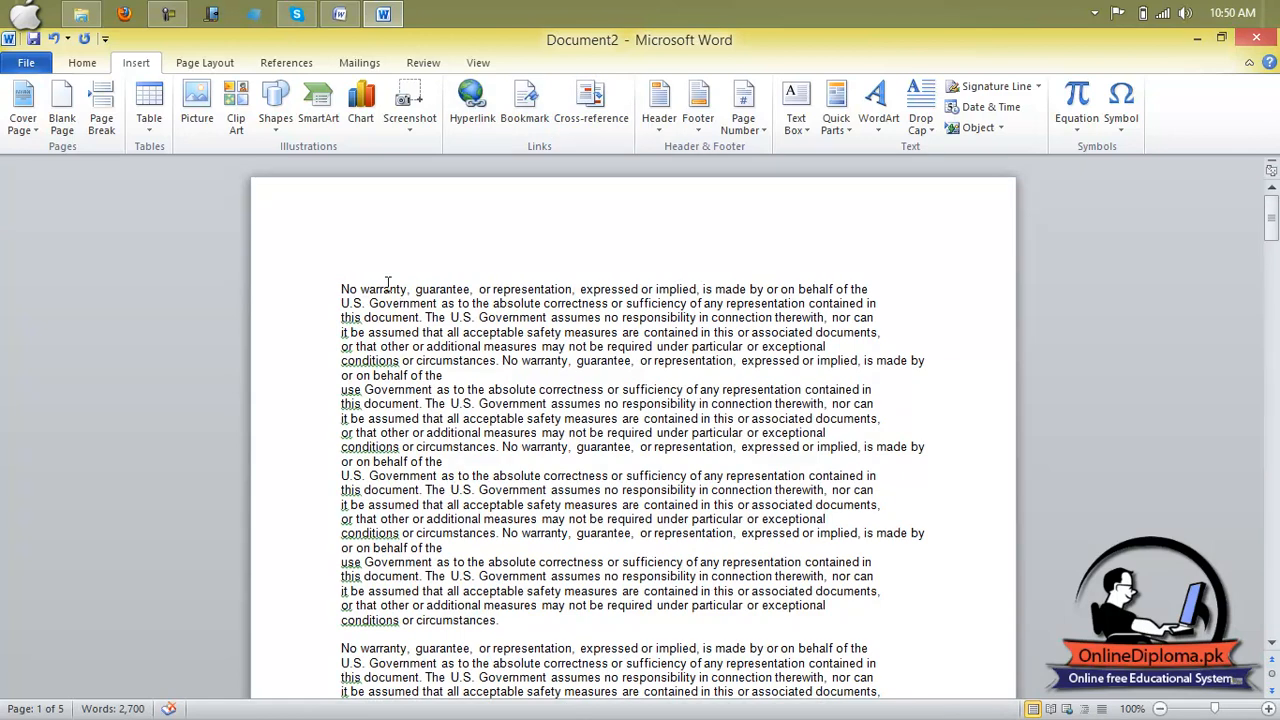
pyautogui.click(348, 262)
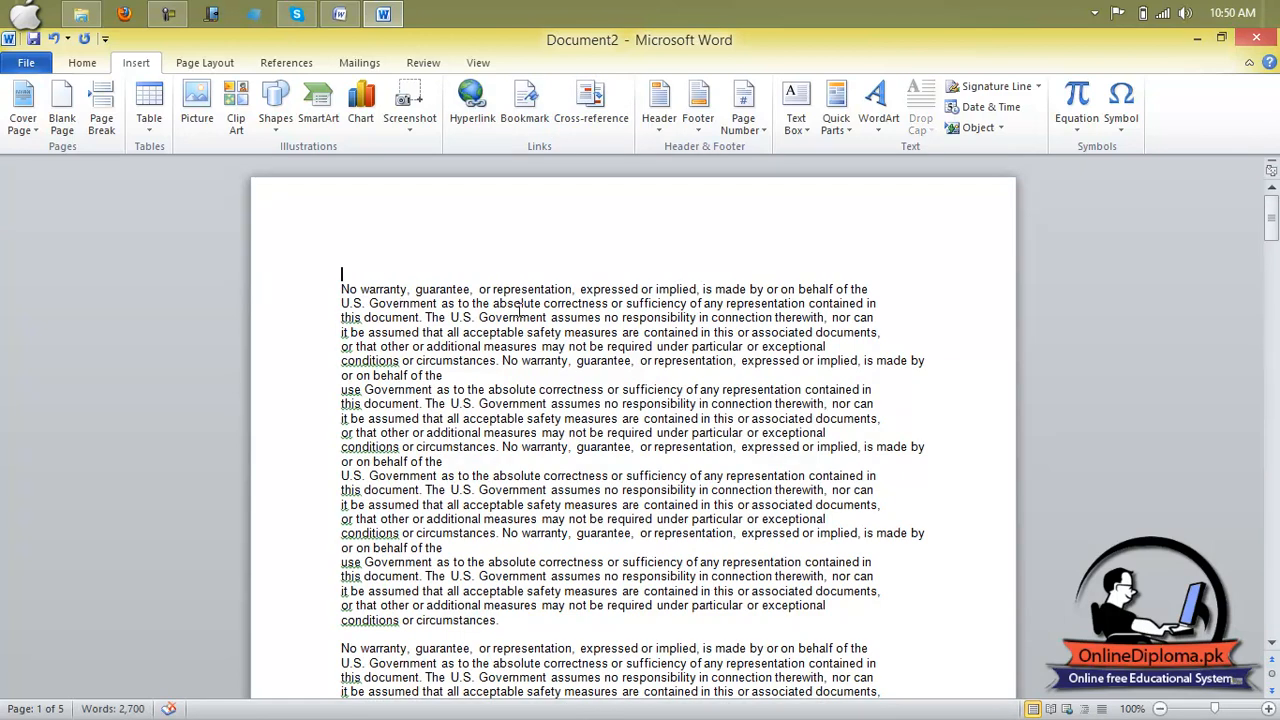
pyautogui.write('Ms word')
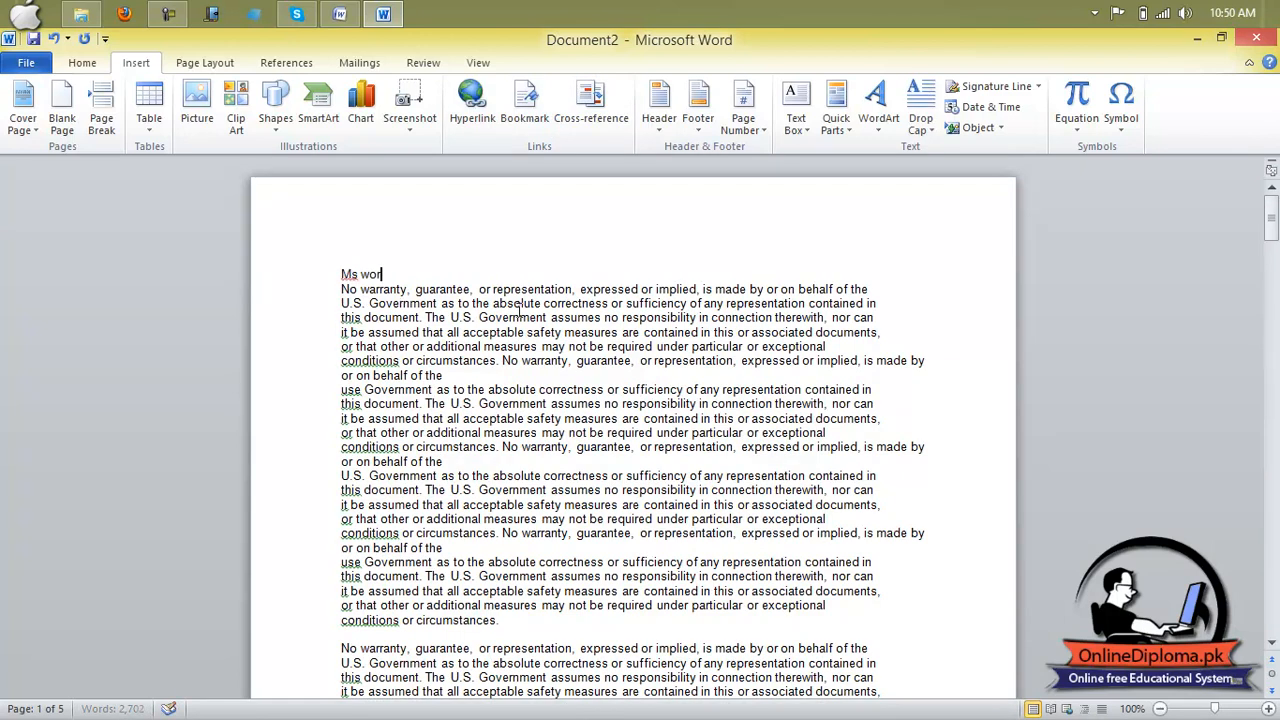
pyautogui.rightClick(350, 277)
pyautogui.click(399, 294)
# Apply the Heading 1 style to the "MS word" line and briefly view the document's heading navigation.
pyautogui.moveTo(406, 277); pyautogui.dragTo(336, 277)
pyautogui.hotkey('ctrl', 'c')
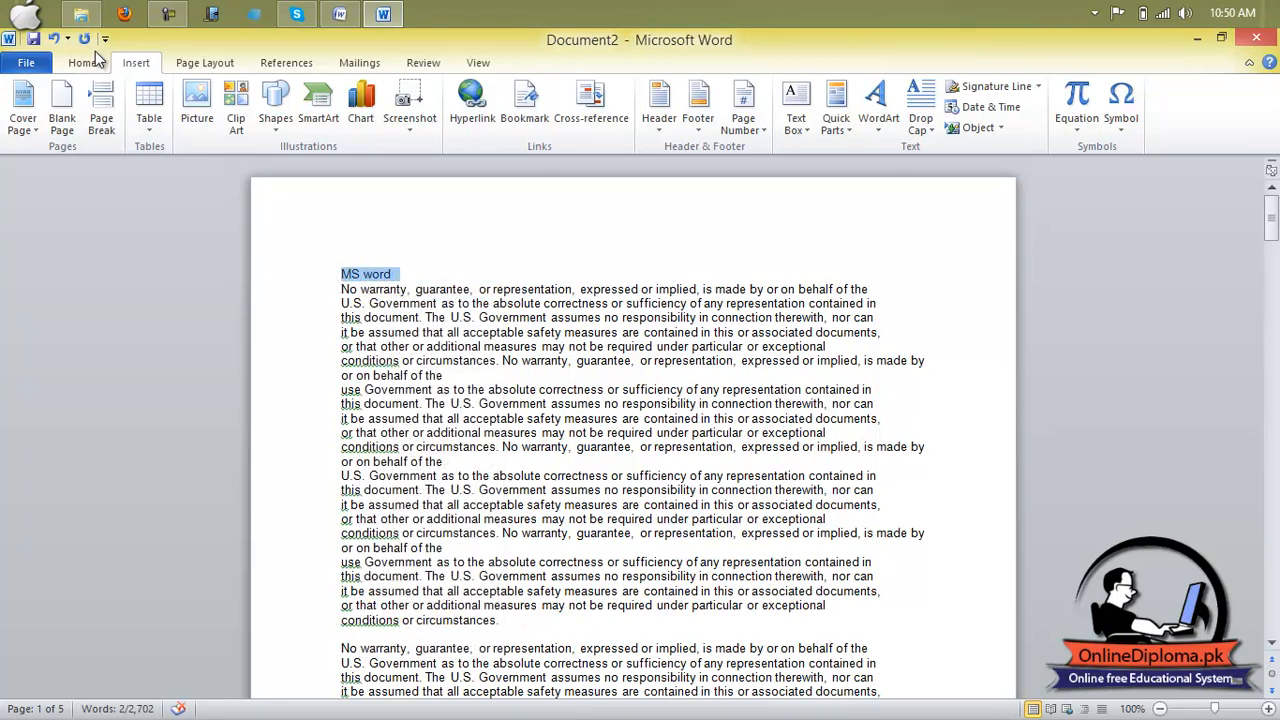
pyautogui.click(84, 63)
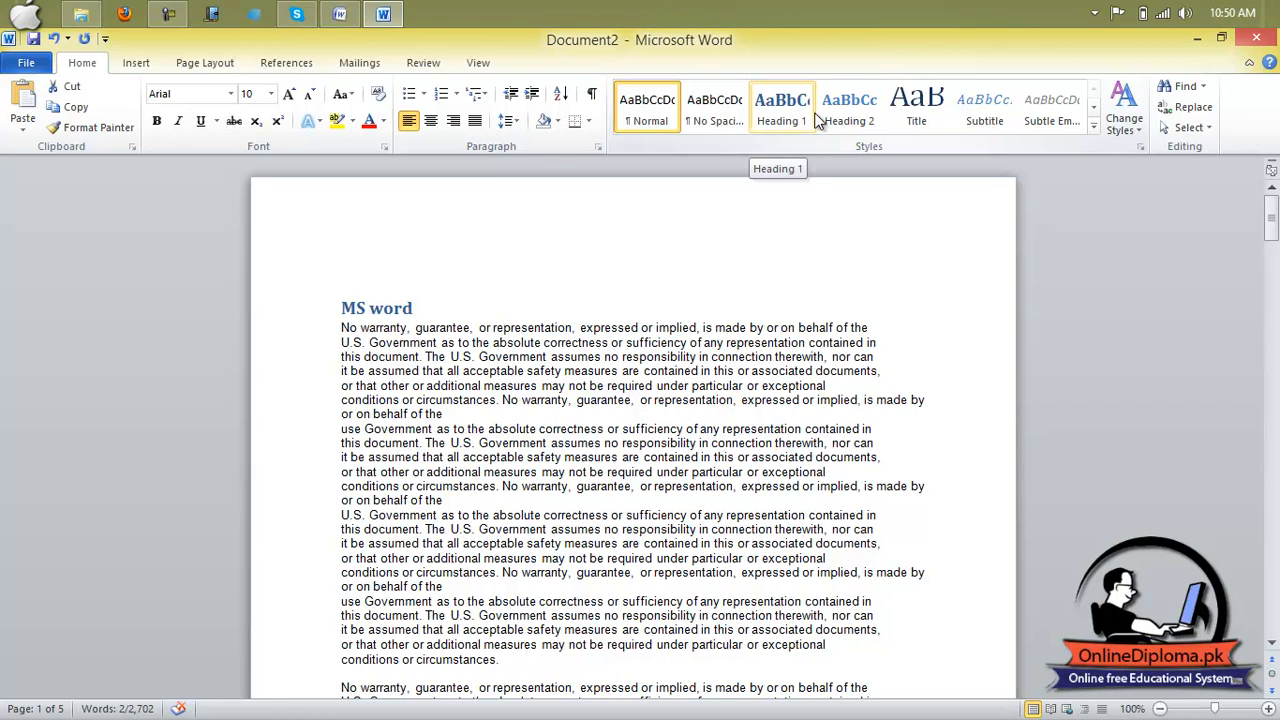
pyautogui.click(779, 110)
pyautogui.hotkey('ctrl', 'f')
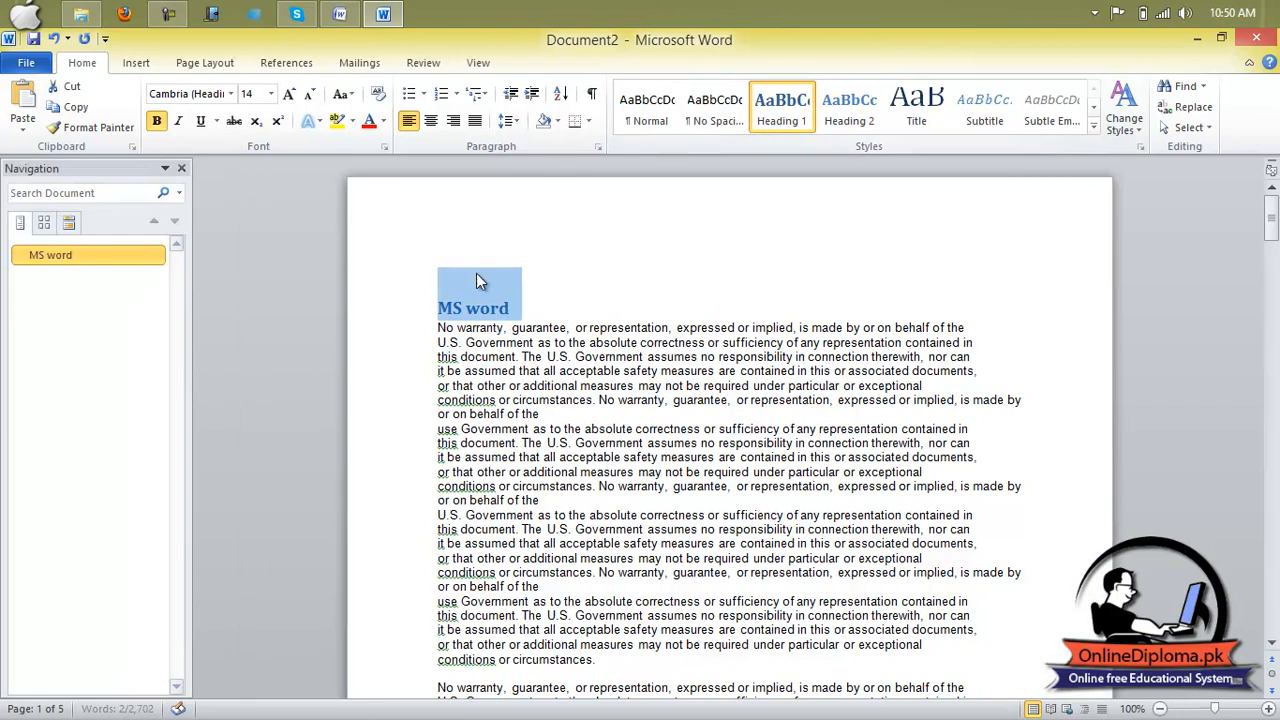
pyautogui.click(181, 170)
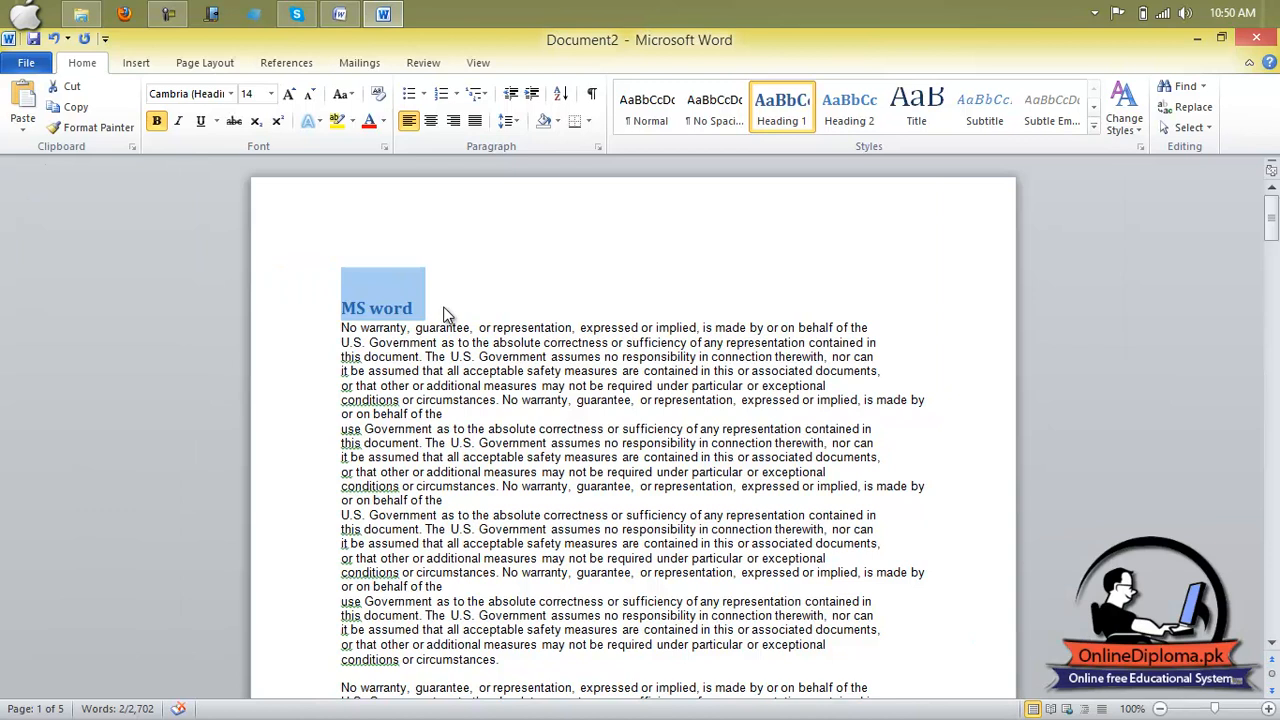
# Paste the copied "MS word" heading on new lines above two separate paragraphs on page 2.
pyautogui.scroll(-10, 425, 380)
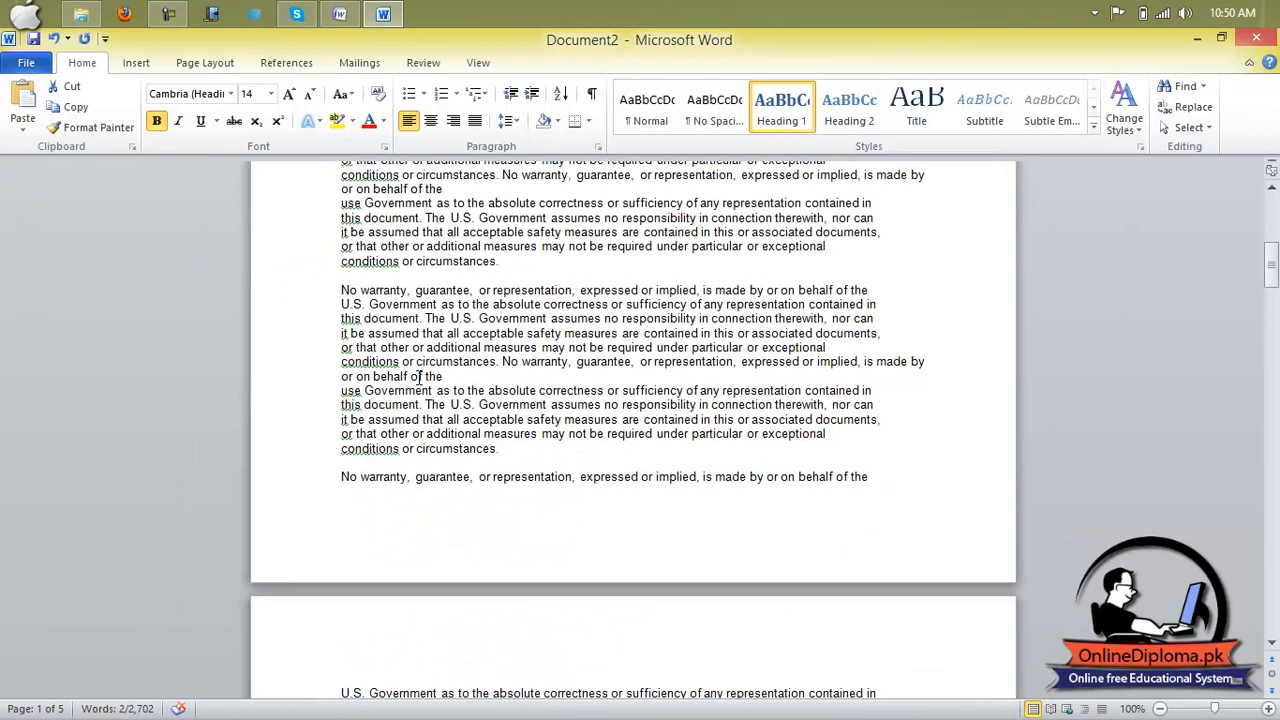
pyautogui.click(335, 497)
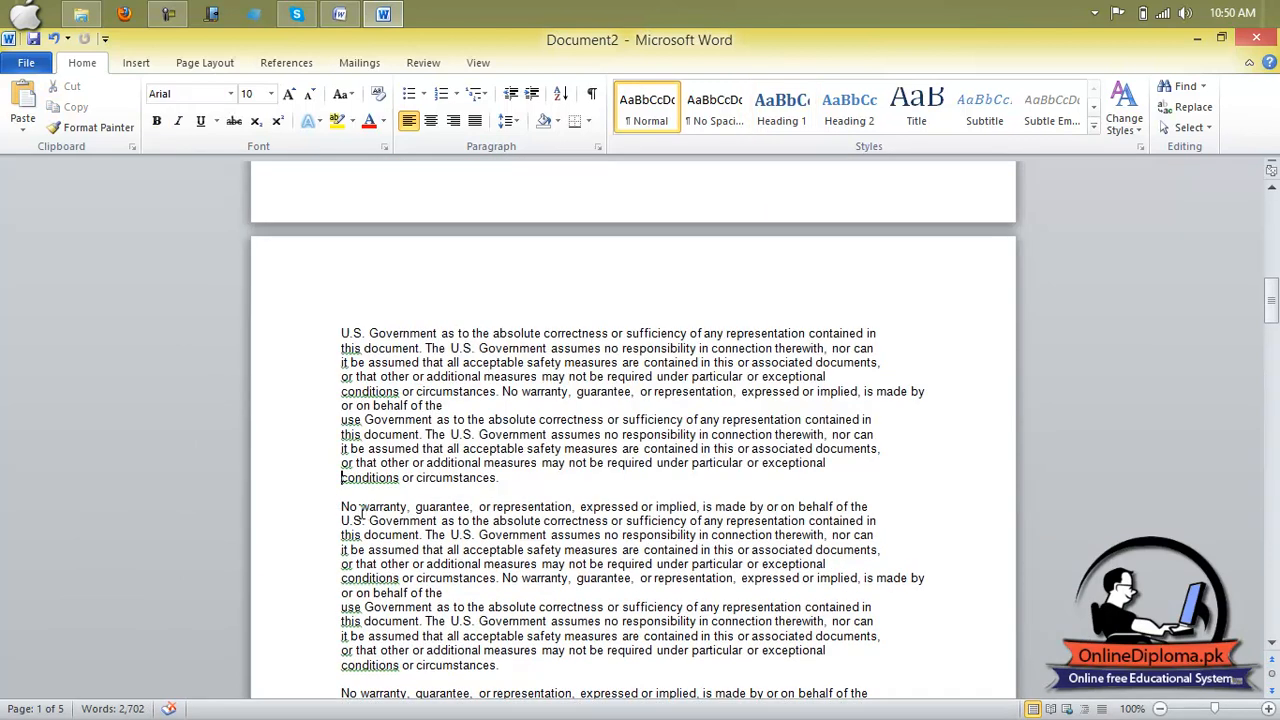
pyautogui.press('Return')
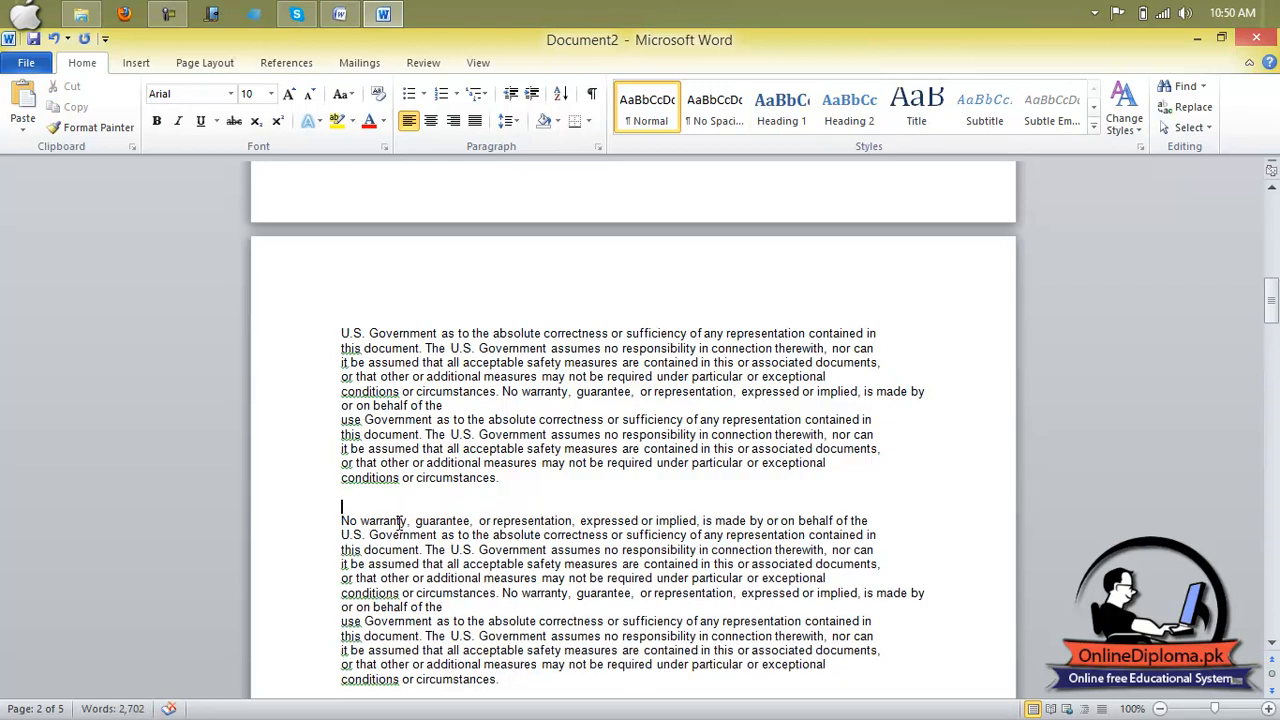
pyautogui.hotkey('ctrl', 'v')
pyautogui.scroll(-10, 390, 522)
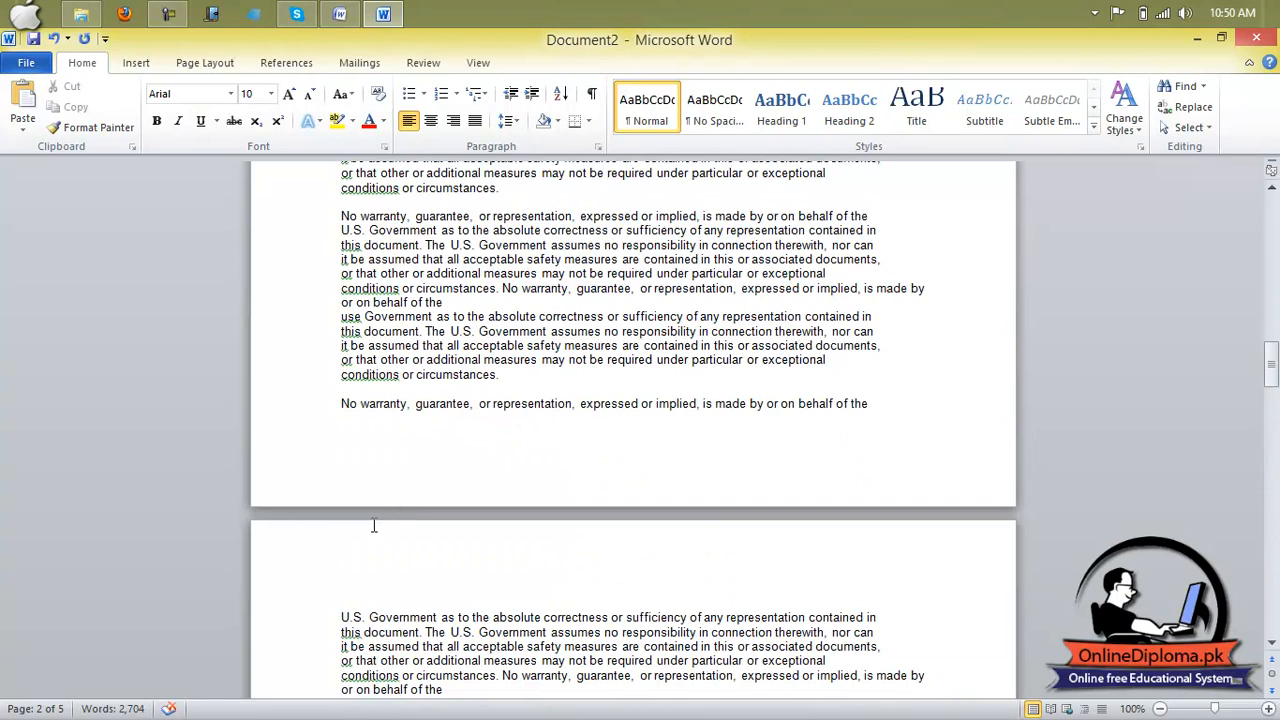
pyautogui.doubleClick(374, 522)
pyautogui.click(340, 396)
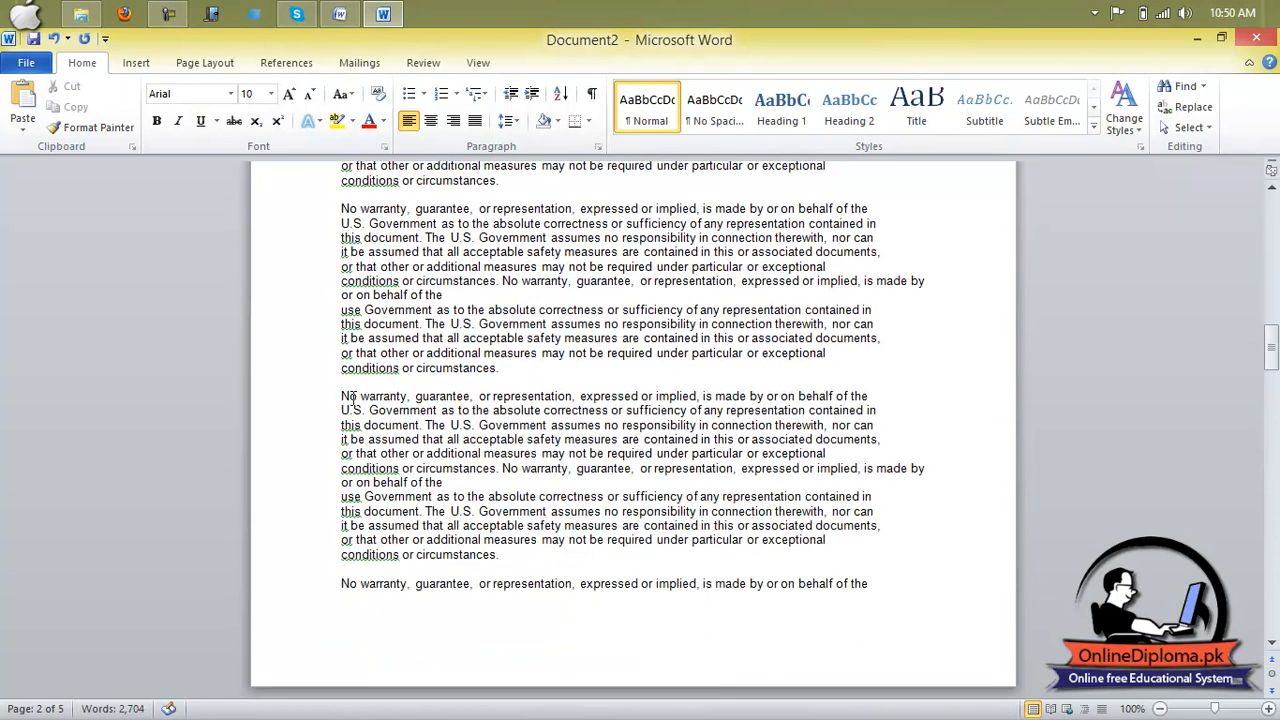
pyautogui.press('Return')
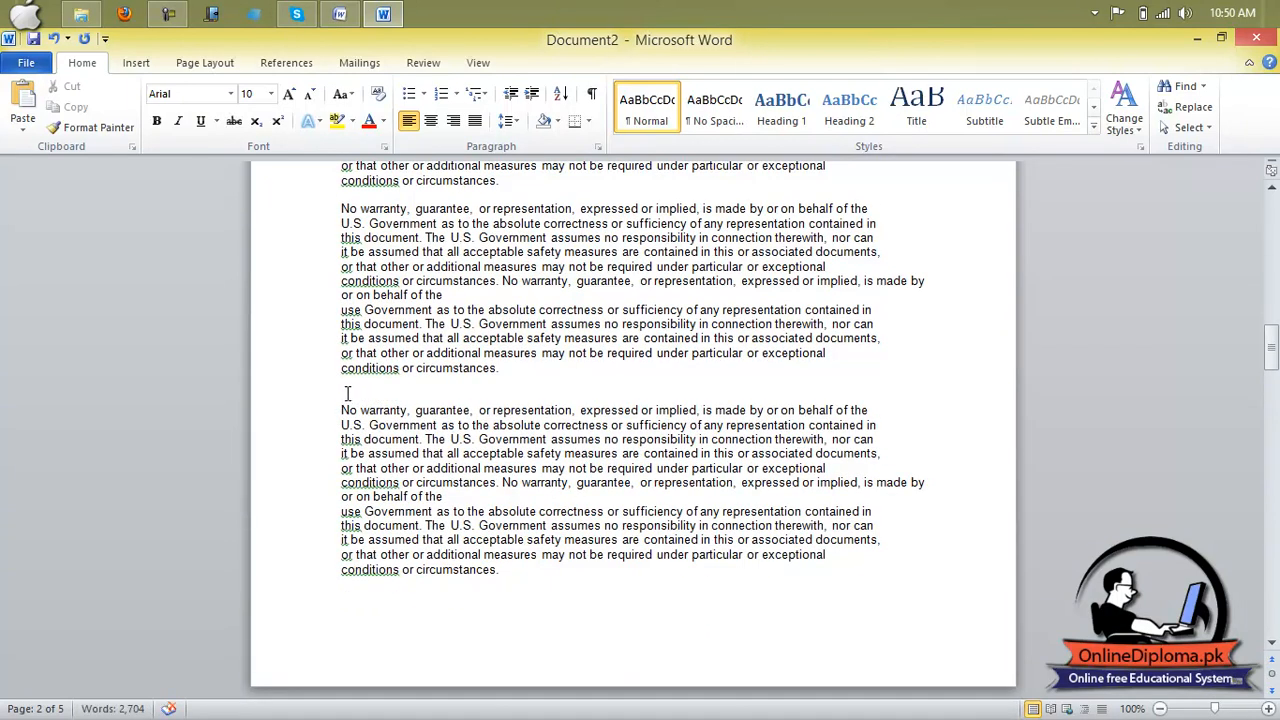
pyautogui.hotkey('ctrl', 'v')
# Paste the "MS word" heading on a new line above a mid-page paragraph on page 3 and another on page 4.
pyautogui.scroll(-15, 347, 393)
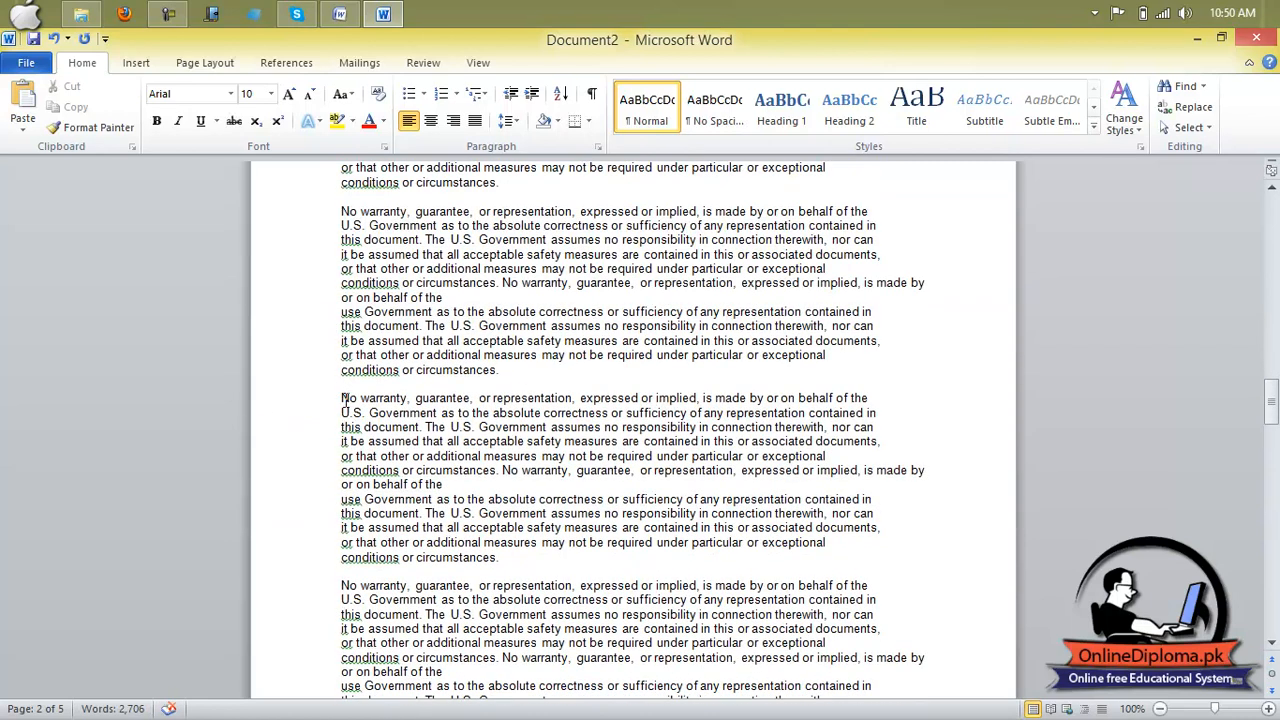
pyautogui.click(340, 397)
pyautogui.press('Return')
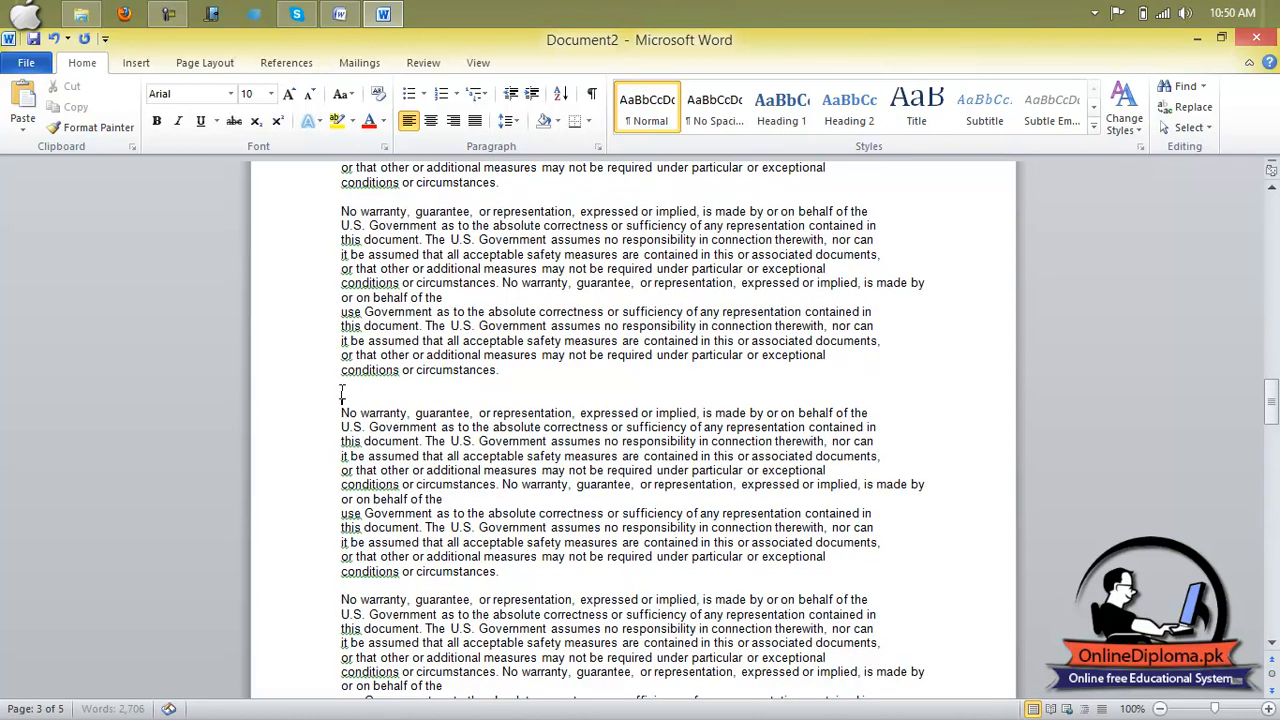
pyautogui.hotkey('ctrl', 'v')
pyautogui.scroll(-10, 343, 391)
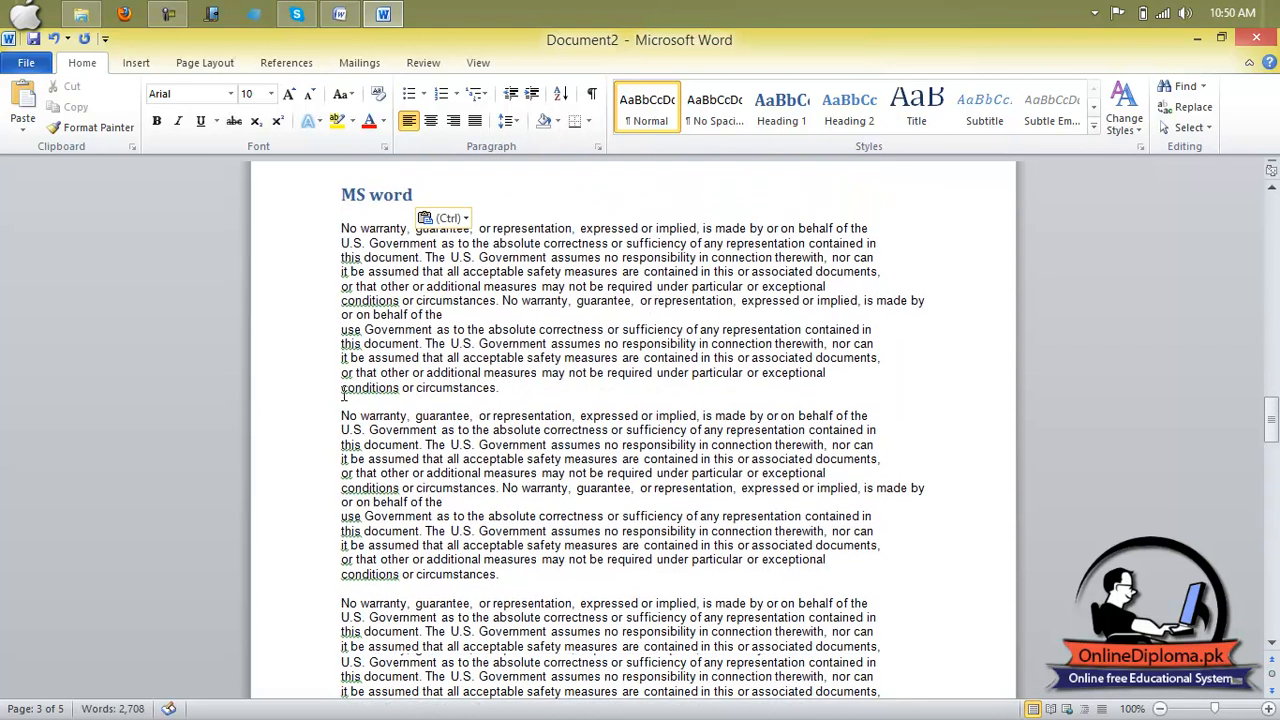
pyautogui.scroll(-4, 343, 394)
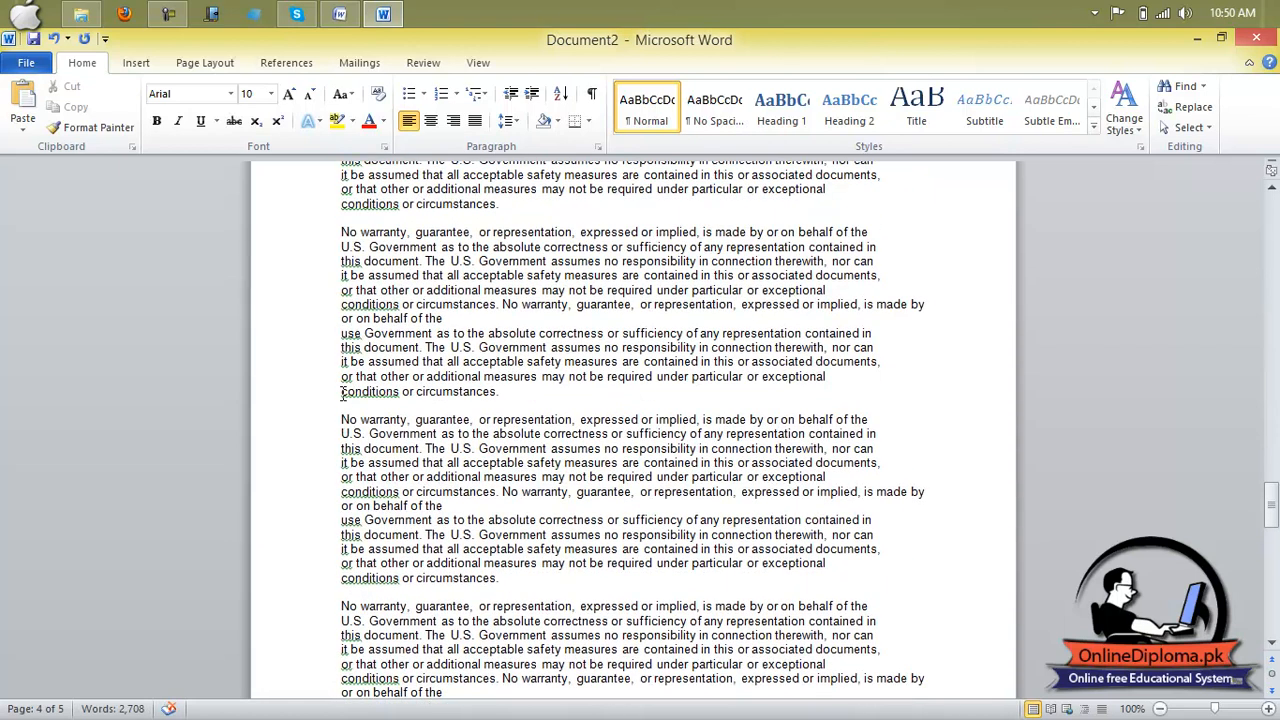
pyautogui.click(340, 418)
pyautogui.press('Return')
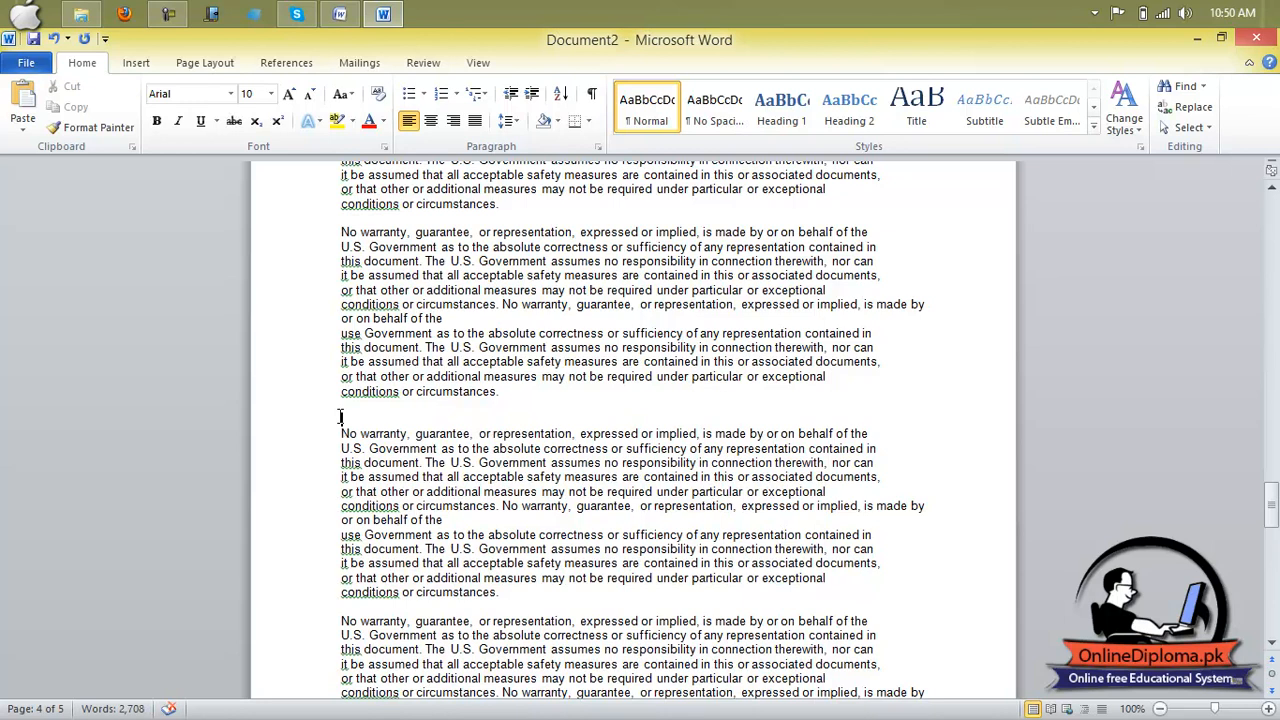
pyautogui.hotkey('ctrl', 'v')
# Paste the "MS word" heading on a new line above the last paragraph on page 5.
pyautogui.scroll(-10, 340, 418)
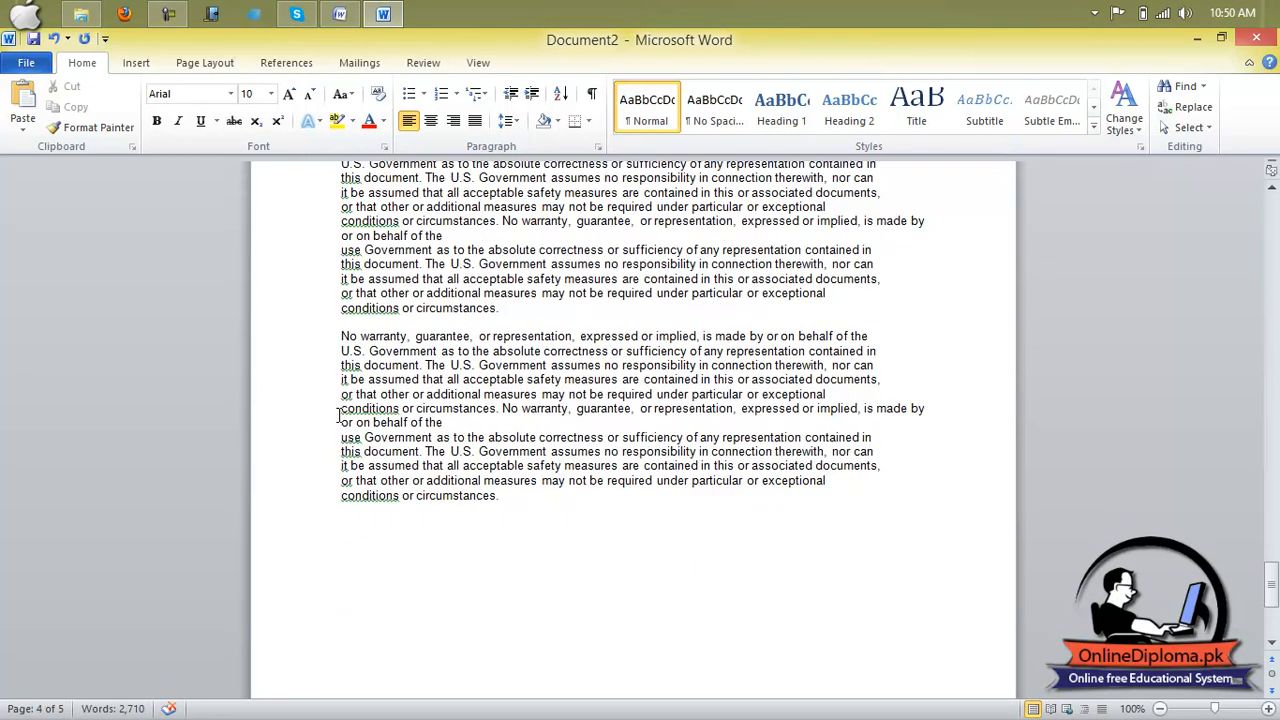
pyautogui.click(332, 328)
pyautogui.click(332, 337)
pyautogui.press('Return')
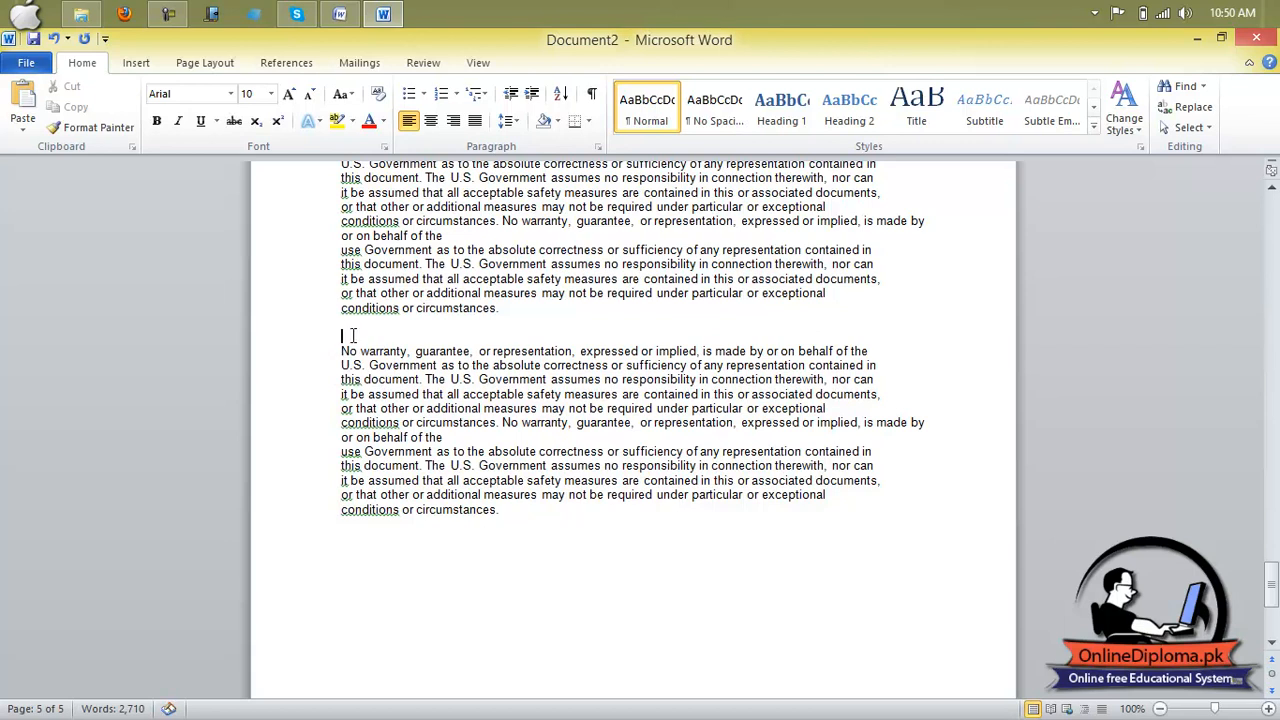
pyautogui.hotkey('ctrl', 'v')
# Change the first "MS word" heading on page 2 to "Ms excel".
pyautogui.scroll(15, 371, 376)
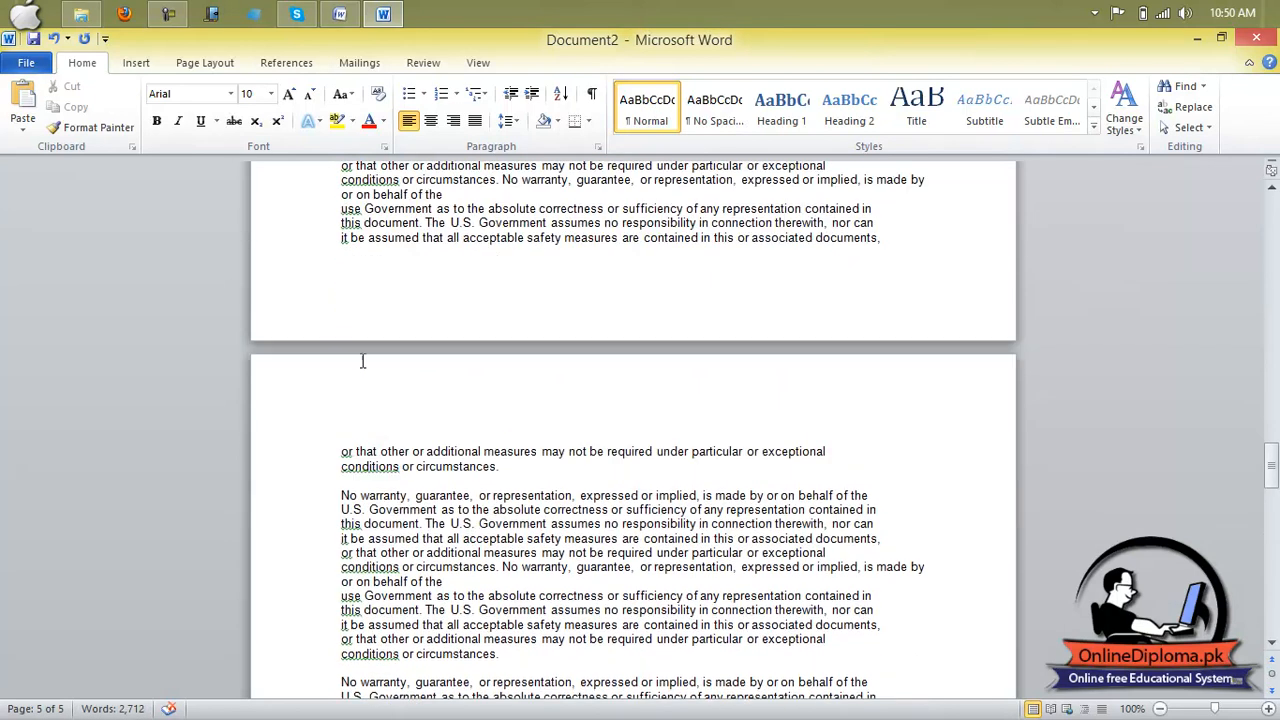
pyautogui.scroll(10, 300, 275)
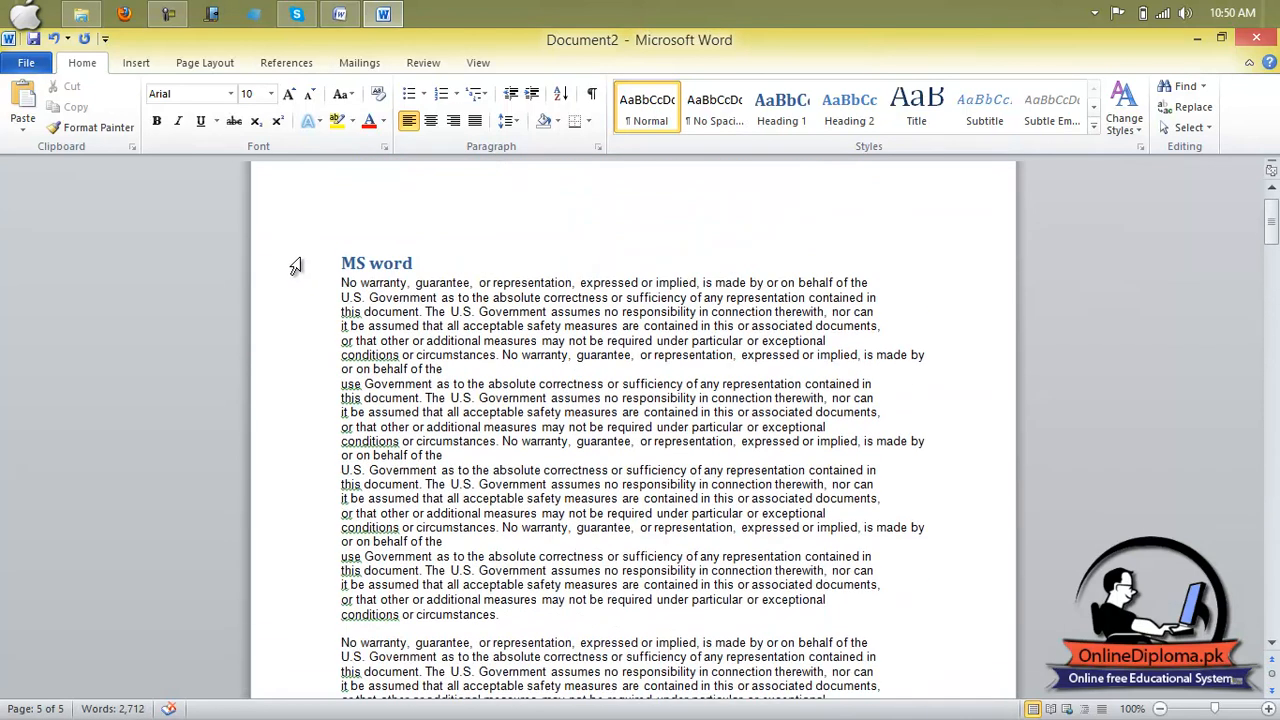
pyautogui.scroll(-5, 416, 302)
pyautogui.scroll(-10, 416, 302)
pyautogui.scroll(-3, 403, 323)
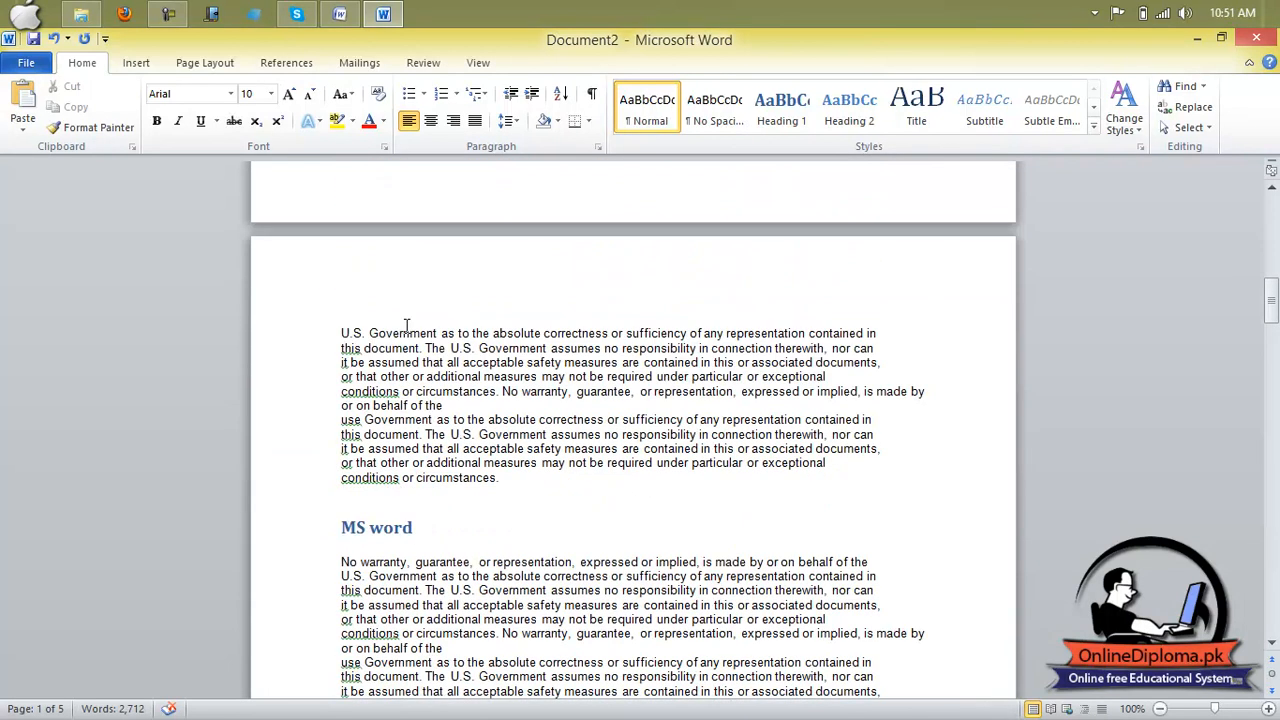
pyautogui.click(418, 529)
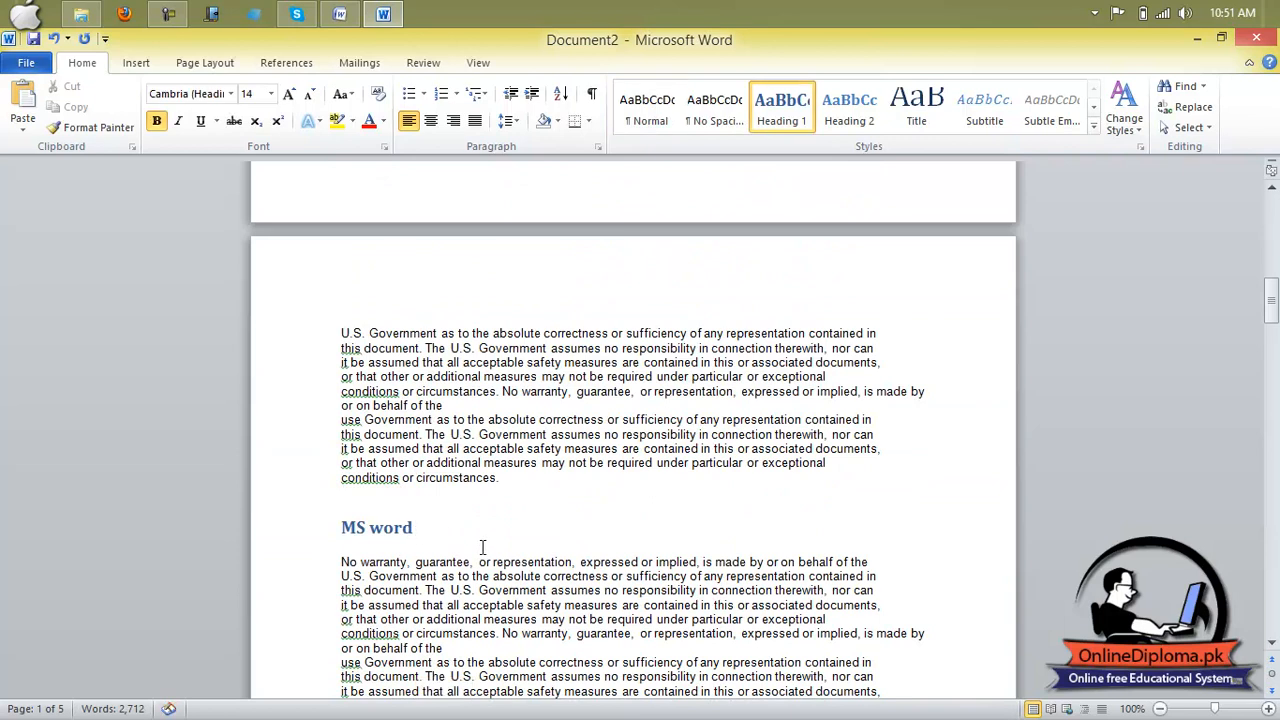
pyautogui.press('BackSpace')
pyautogui.press('BackSpace')
pyautogui.press('BackSpace')
pyautogui.press('BackSpace')
pyautogui.press('BackSpace')
pyautogui.write('Ms wxcel')
pyautogui.press('BackSpace')
pyautogui.press('BackSpace')
pyautogui.press('BackSpace')
pyautogui.press('BackSpace')
pyautogui.write('w')
pyautogui.press('BackSpace')
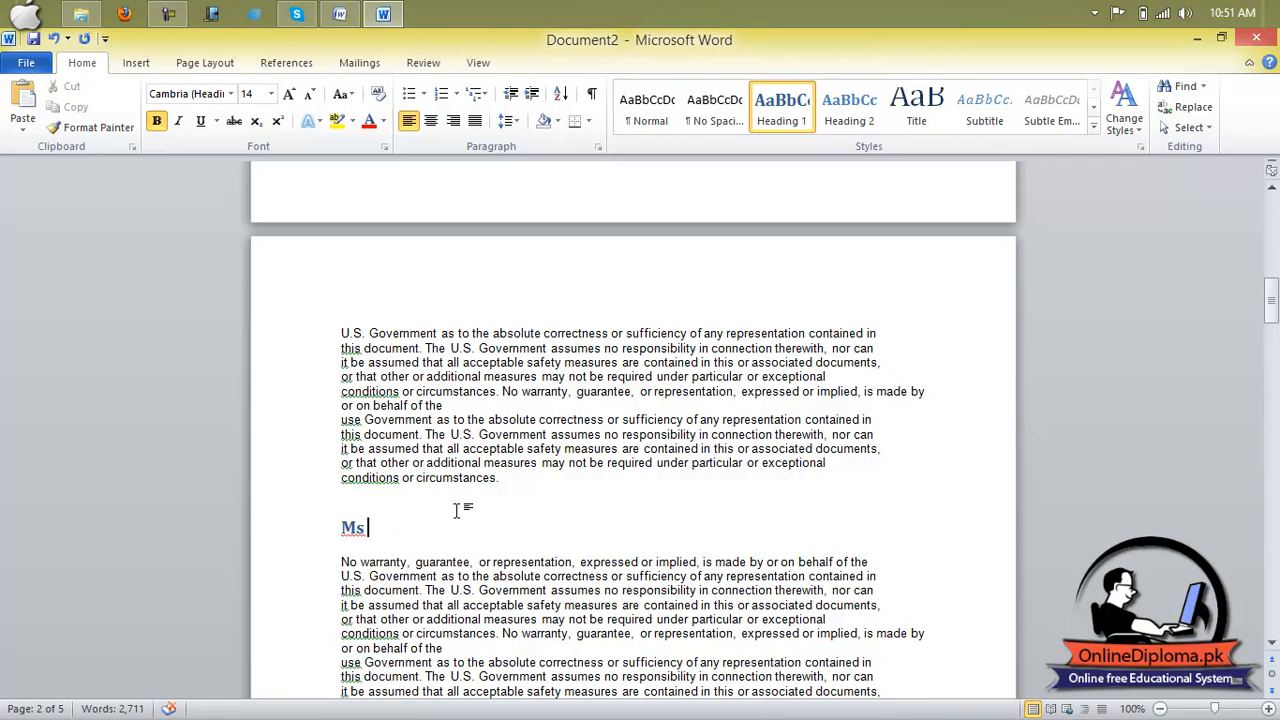
pyautogui.write('excel')
# Replace the second heading on page 2 with "Ms powerpoint" and correct its spelling to "Ms PowerPoint".
pyautogui.scroll(-7, 485, 600)
pyautogui.scroll(-2, 485, 615)
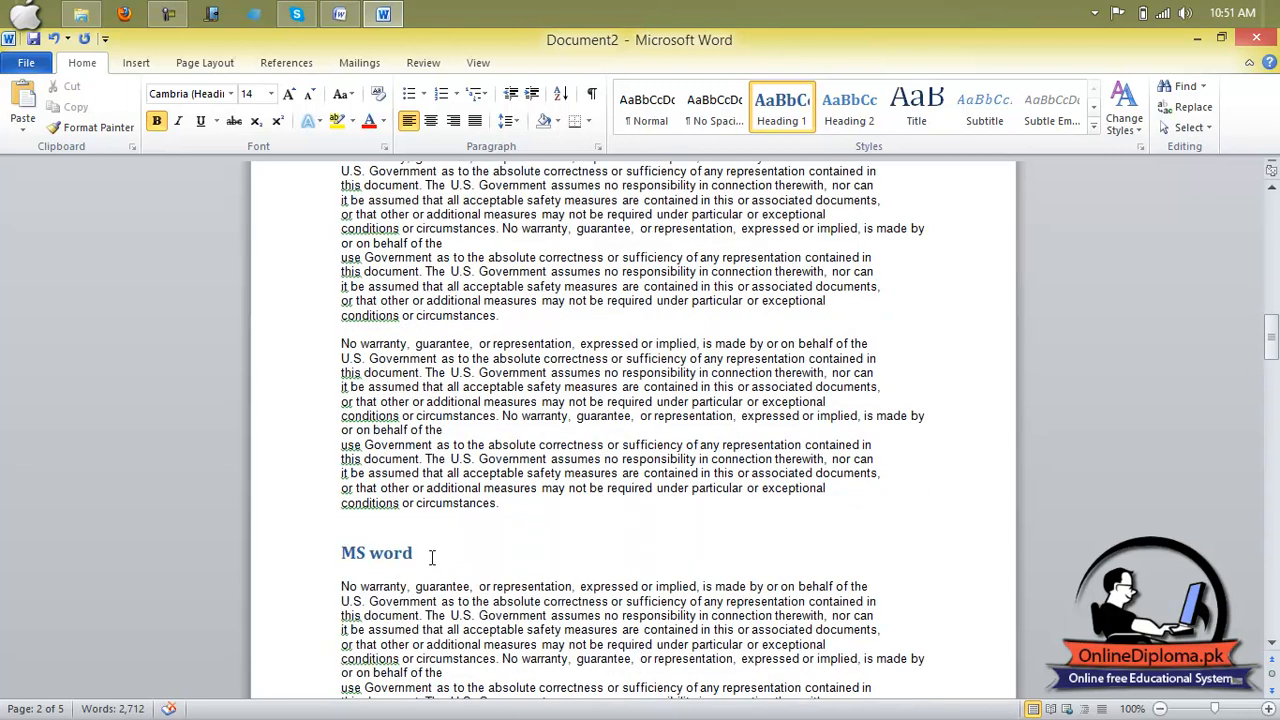
pyautogui.moveTo(414, 552); pyautogui.dragTo(337, 552)
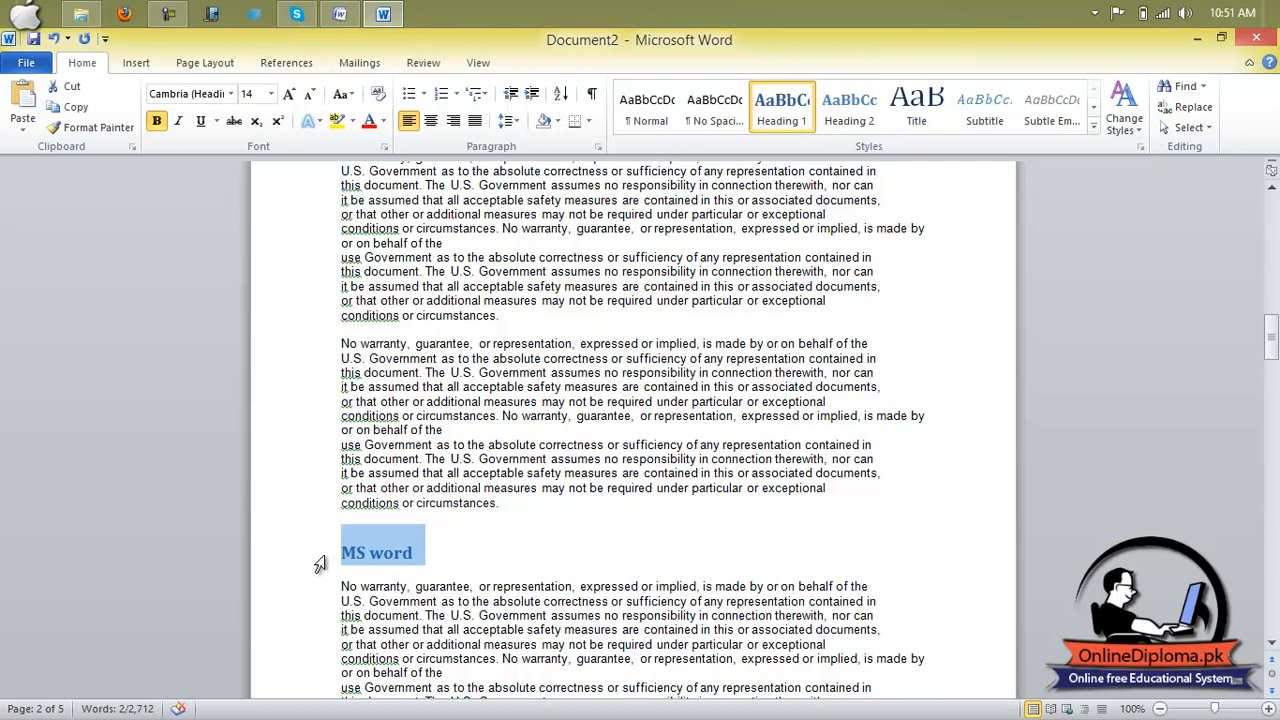
pyautogui.write('Ms powerpoint')
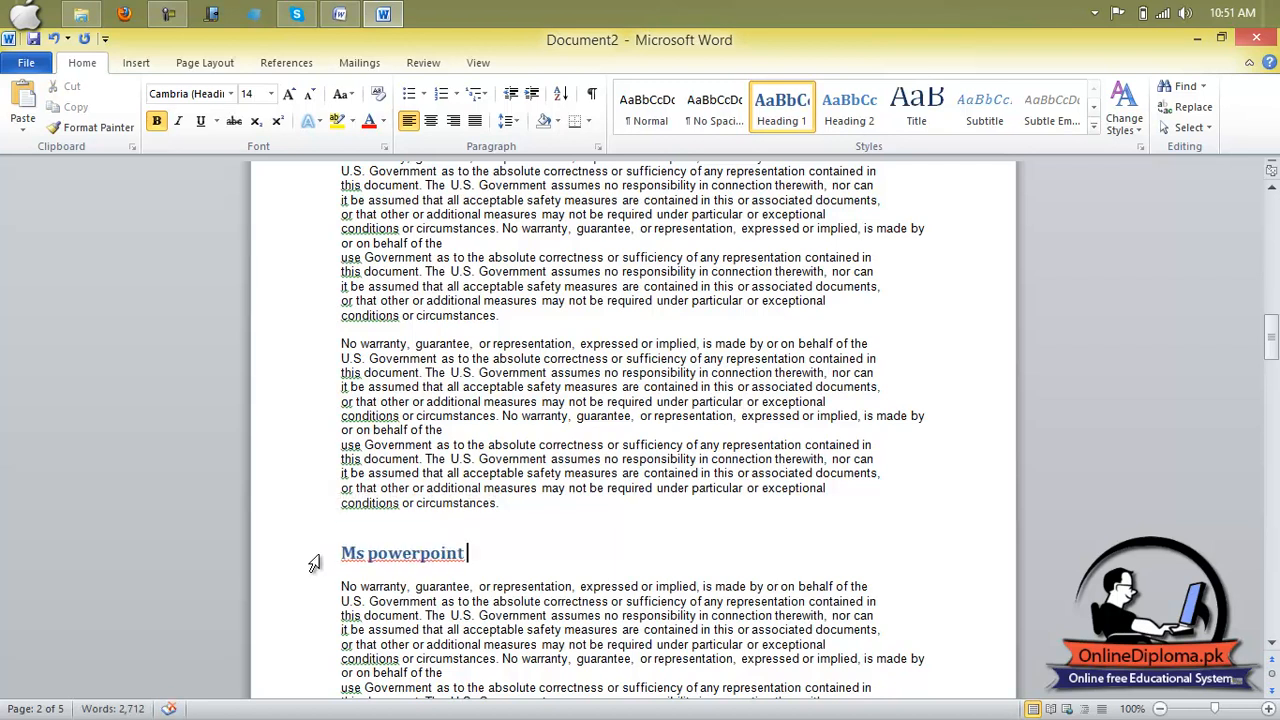
pyautogui.rightClick(400, 558)
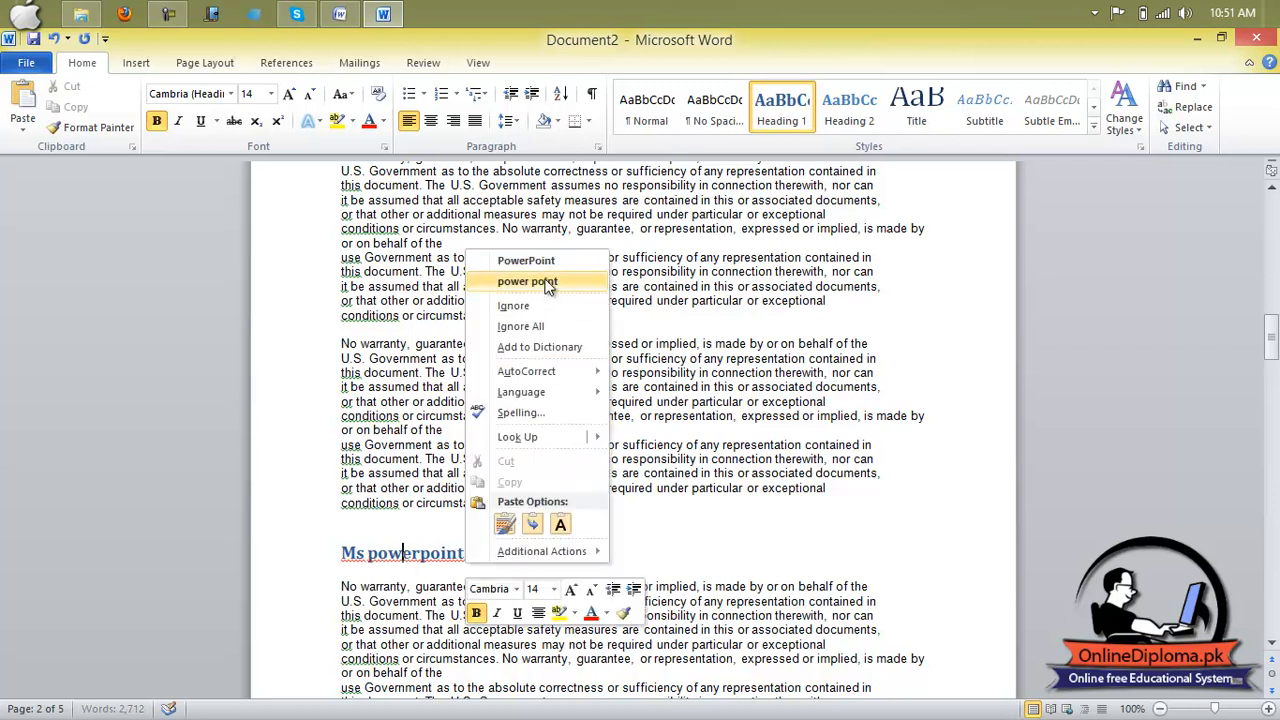
pyautogui.click(547, 261)
# Replace the "MS word" heading on page 3 with "Coral draw".
pyautogui.scroll(-12, 362, 615)
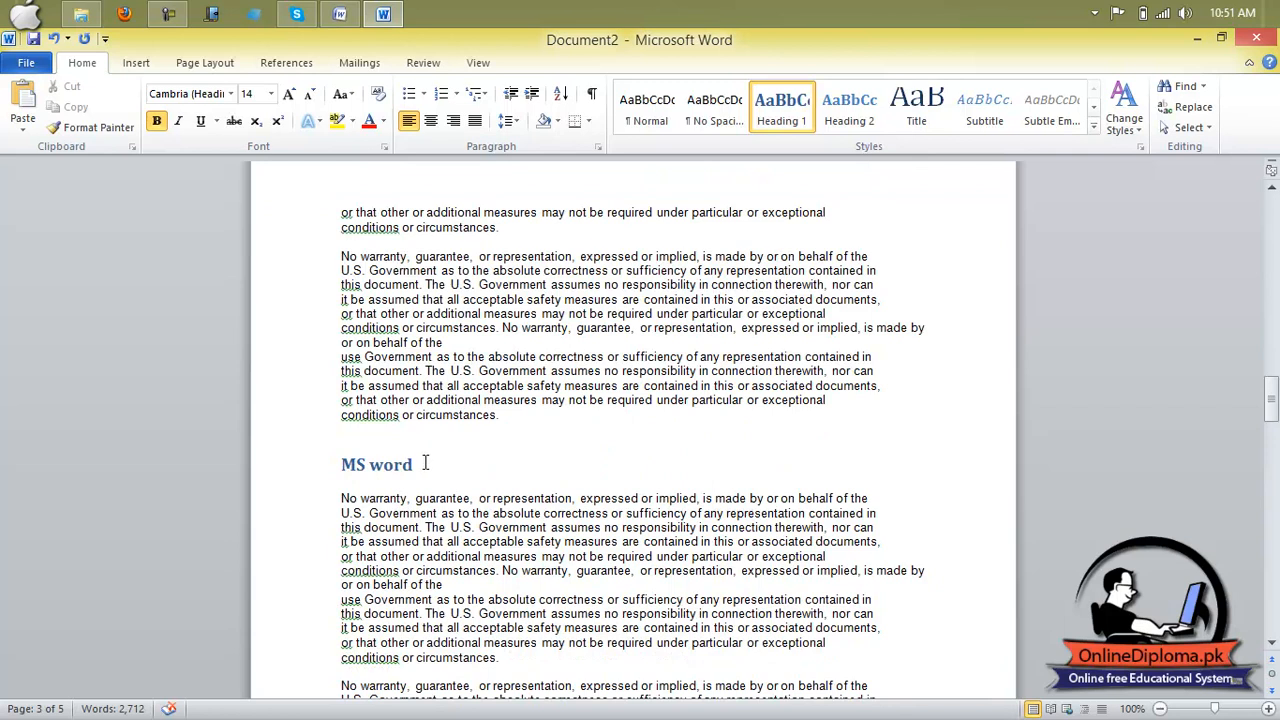
pyautogui.moveTo(427, 461); pyautogui.dragTo(334, 463)
pyautogui.write('coral drawe')
pyautogui.press('BackSpace')
pyautogui.press('BackSpace')
pyautogui.press('BackSpace')
pyautogui.write('aw')
# Replace the heading on page 4 with "Photoshop" and the heading on page 5 with "Window".
pyautogui.scroll(-10, 321, 472)
pyautogui.scroll(-12, 321, 462)
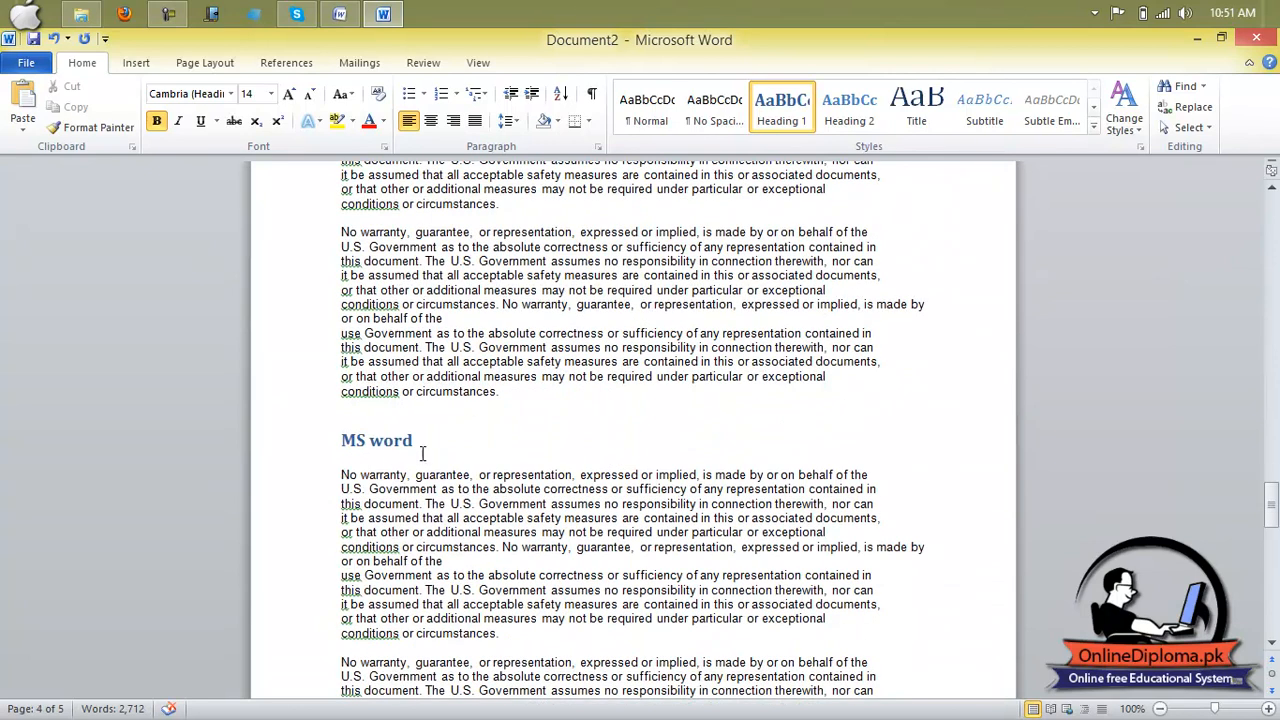
pyautogui.moveTo(412, 454); pyautogui.dragTo(340, 430)
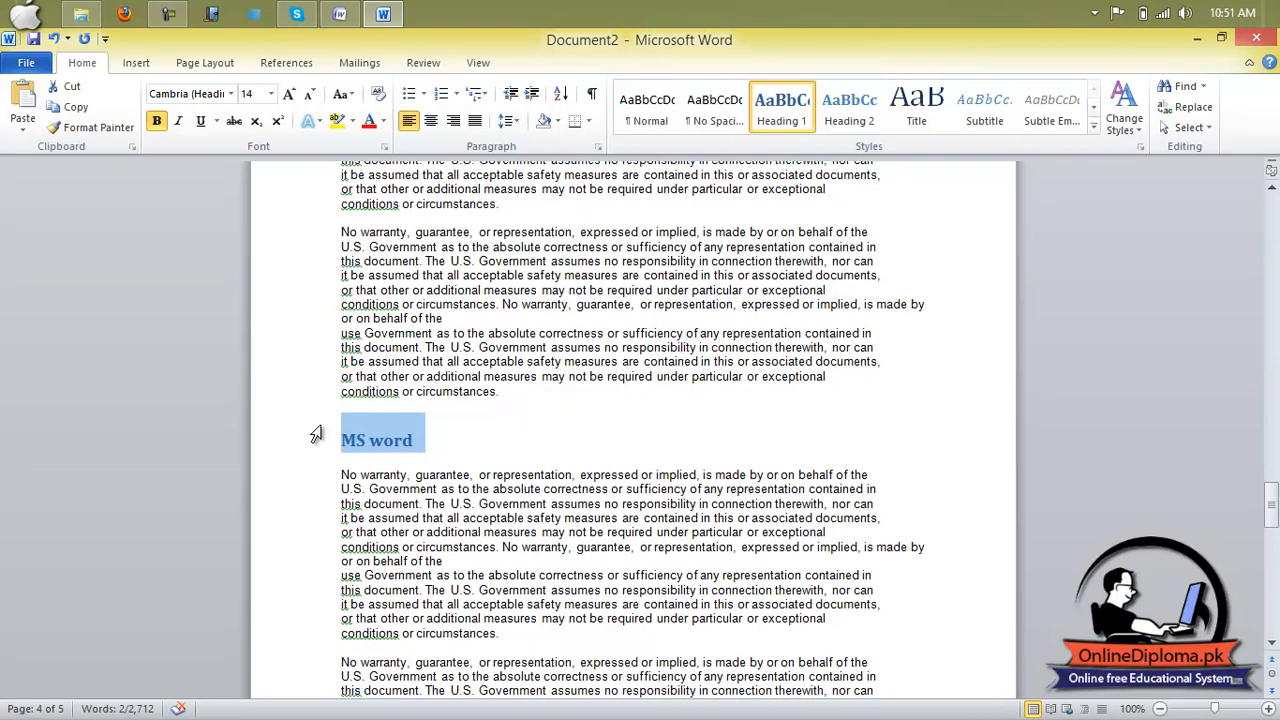
pyautogui.write('Photoshop')
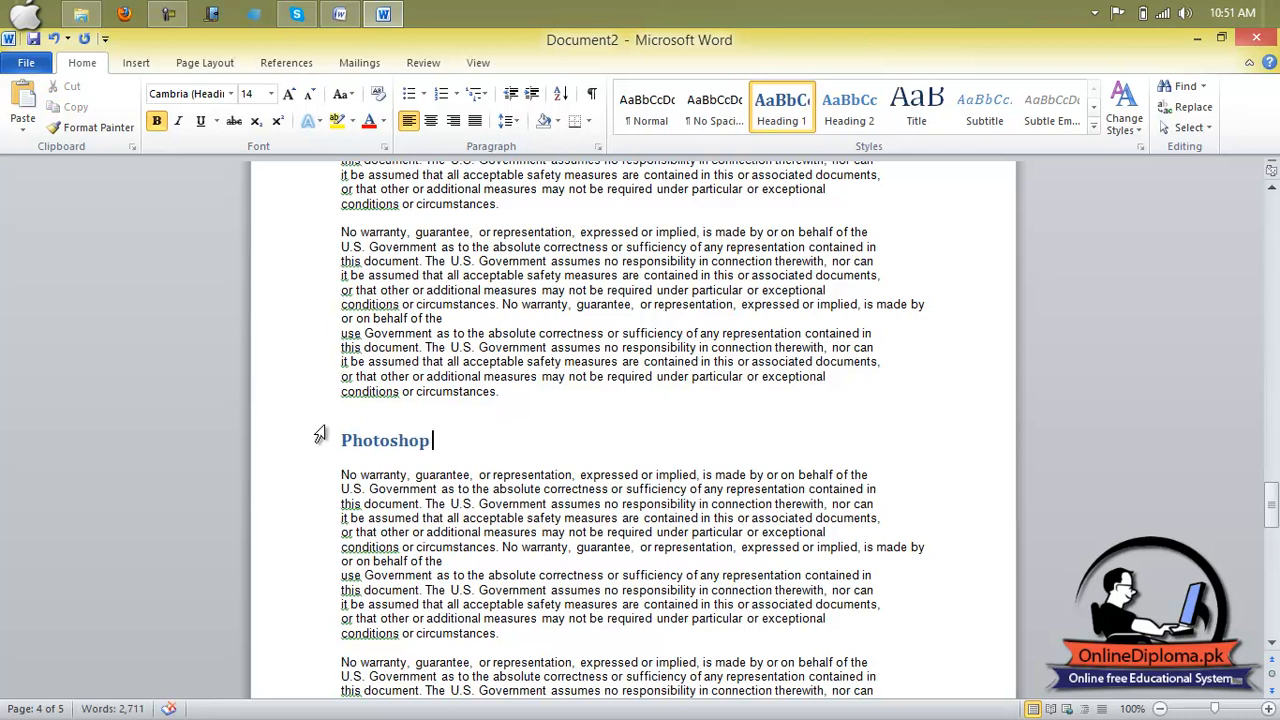
pyautogui.scroll(-15, 317, 432)
pyautogui.moveTo(428, 447); pyautogui.dragTo(334, 456)
pyautogui.write('Window')
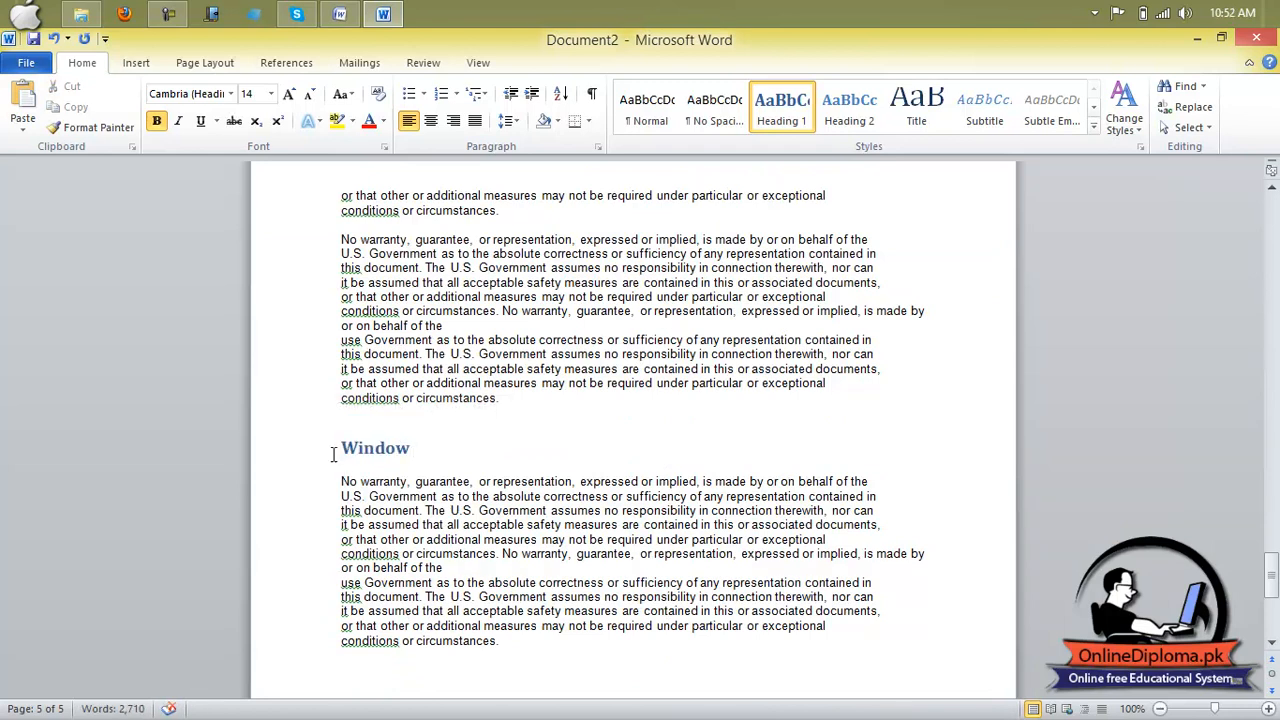
# Add several empty lines after the last paragraph at the end of the document.
pyautogui.scroll(-5, 398, 589)
pyautogui.scroll(-4, 398, 589)
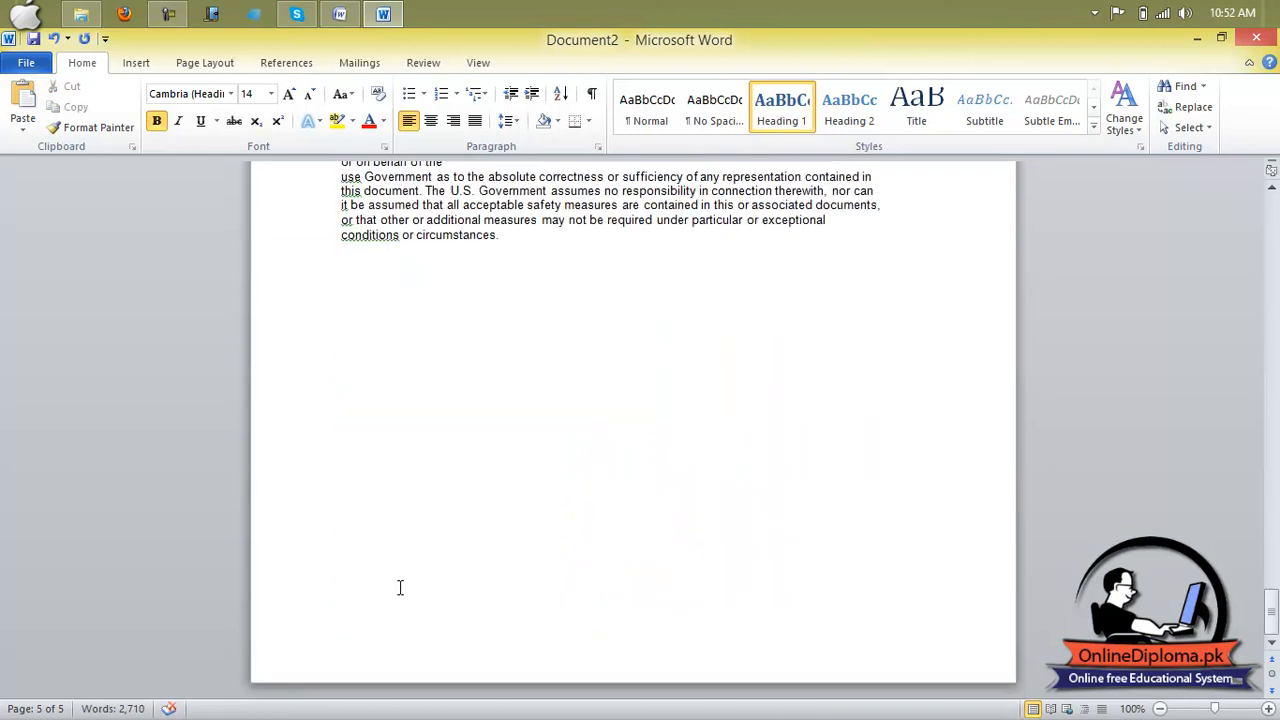
pyautogui.click(138, 63)
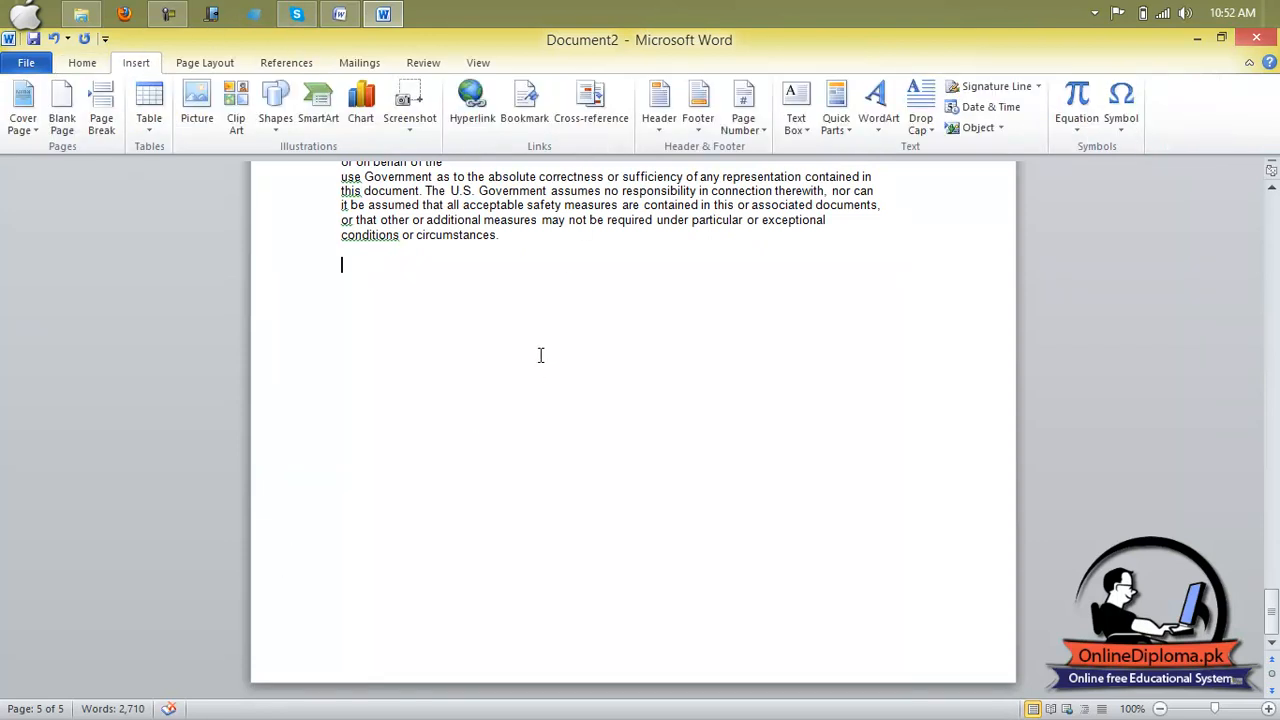
pyautogui.press('Return')
pyautogui.press('Return')
pyautogui.press('Return')
pyautogui.press('Return')
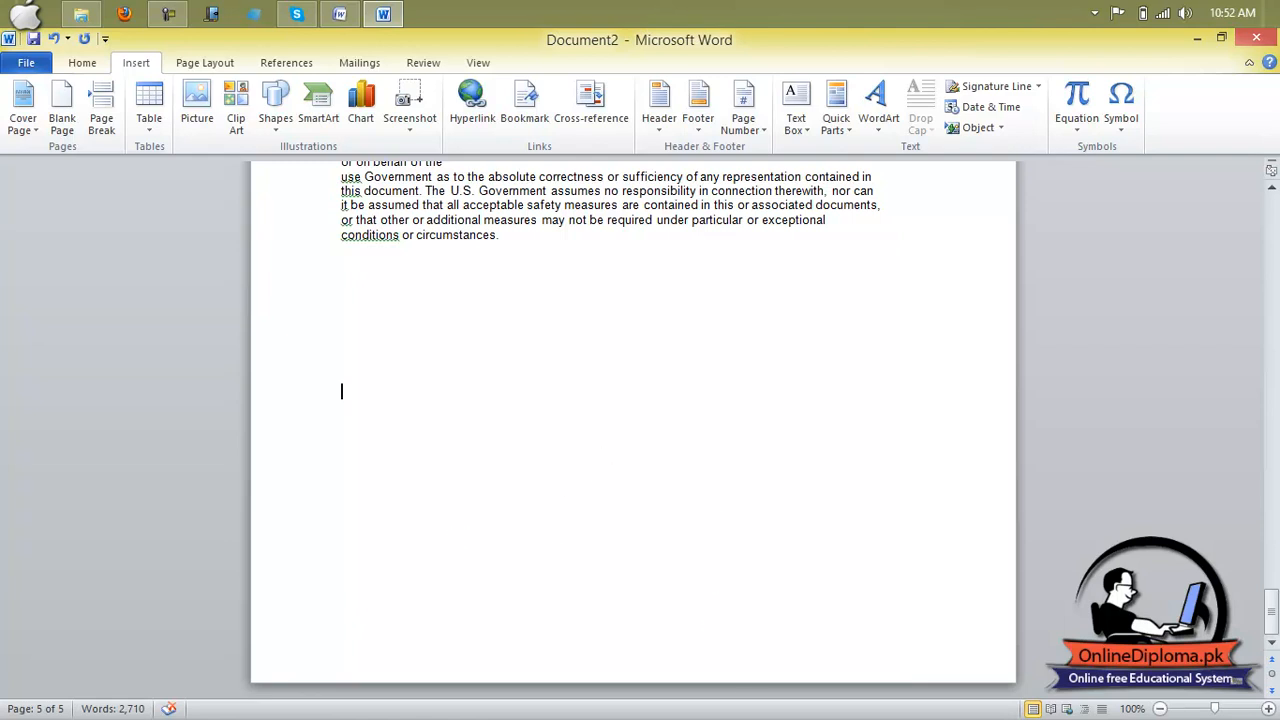
# Insert a hyperlinked cross-reference to the heading text "Ms PowerPoint" at the end of the document.
pyautogui.click(598, 118)
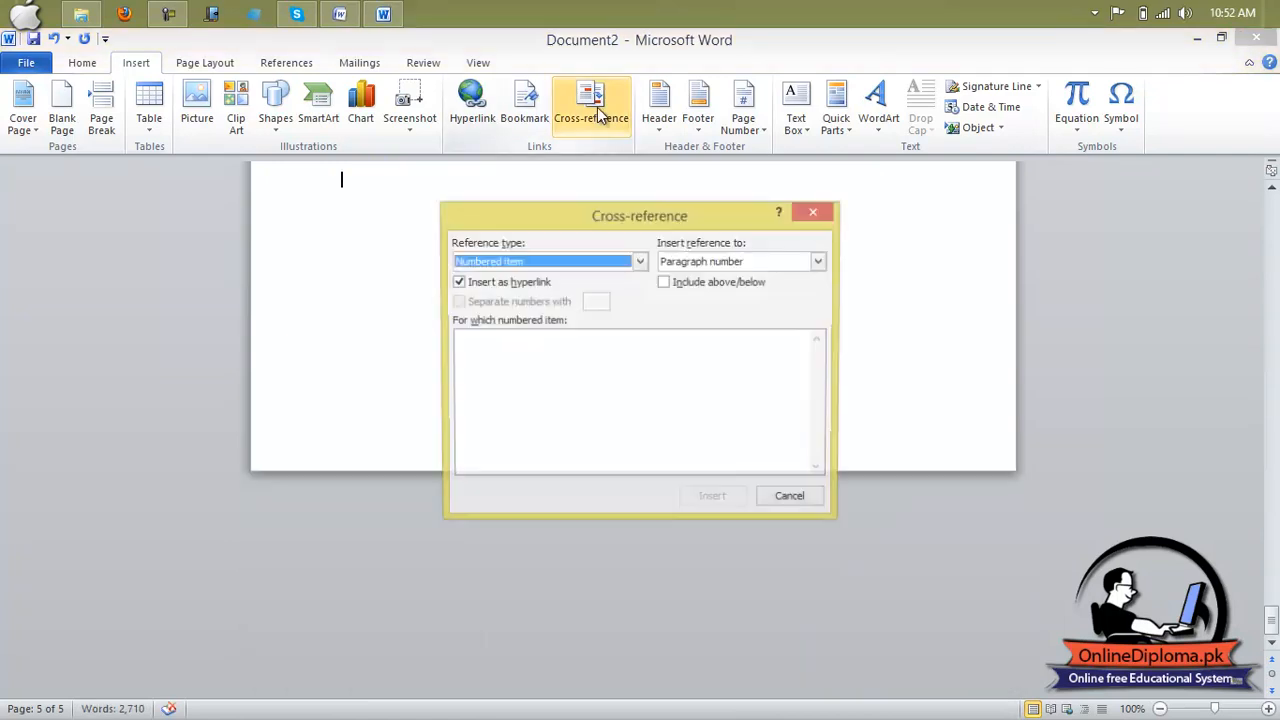
pyautogui.click(639, 263)
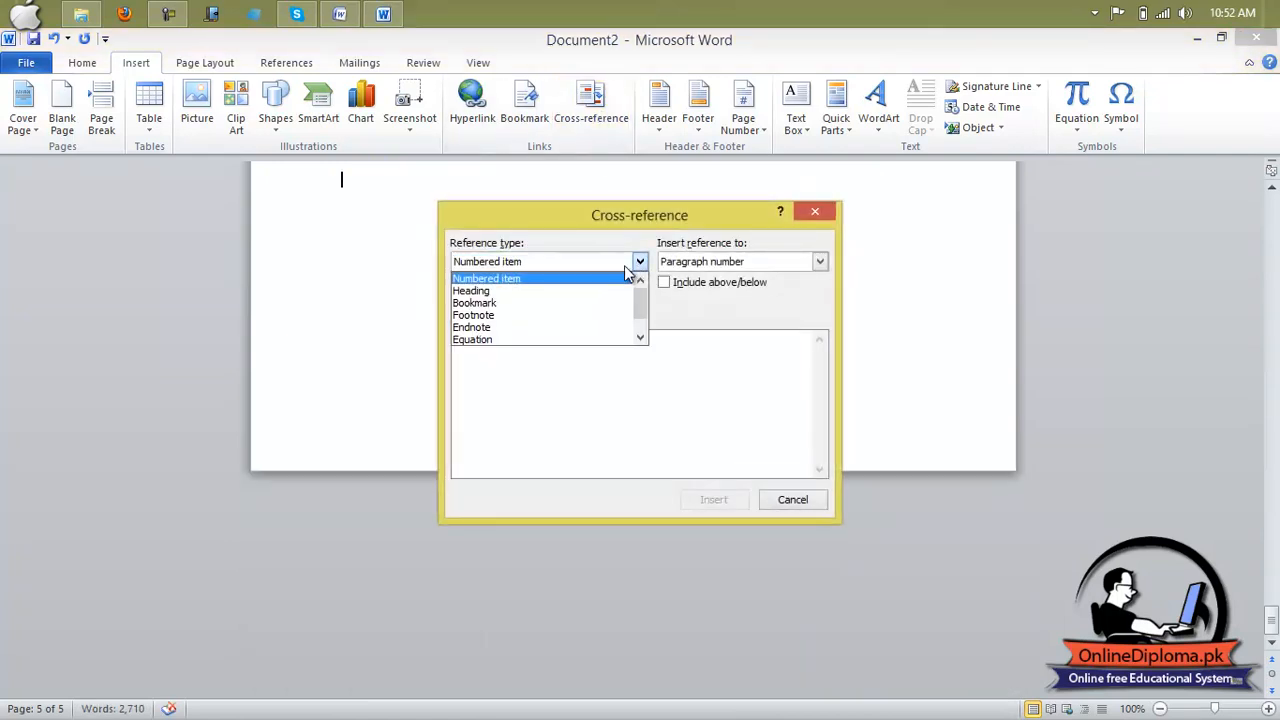
pyautogui.click(571, 291)
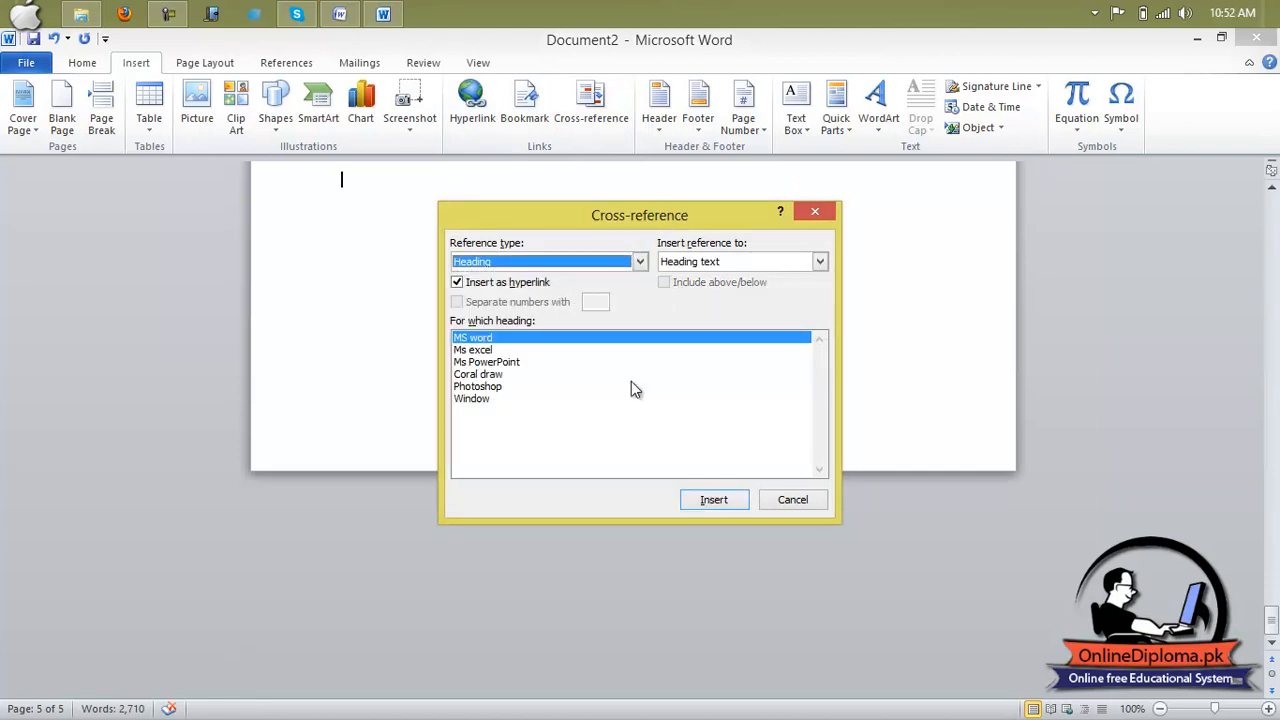
pyautogui.click(490, 364)
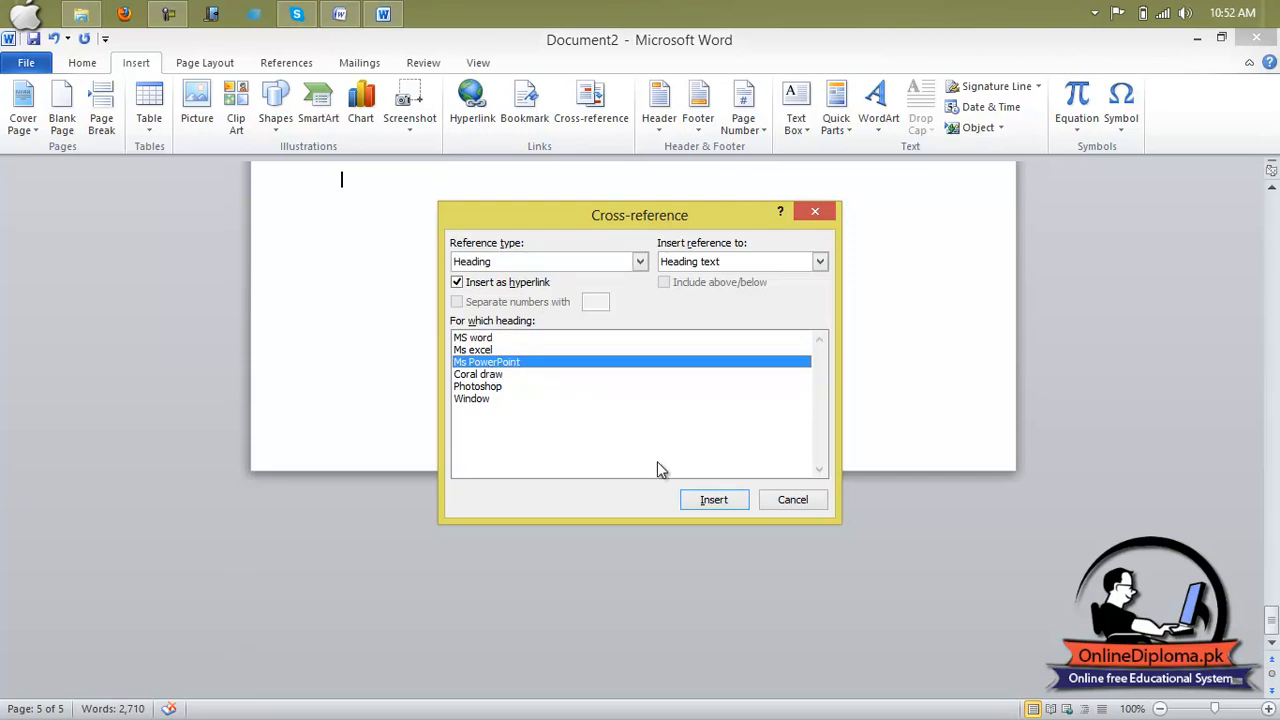
pyautogui.click(710, 500)
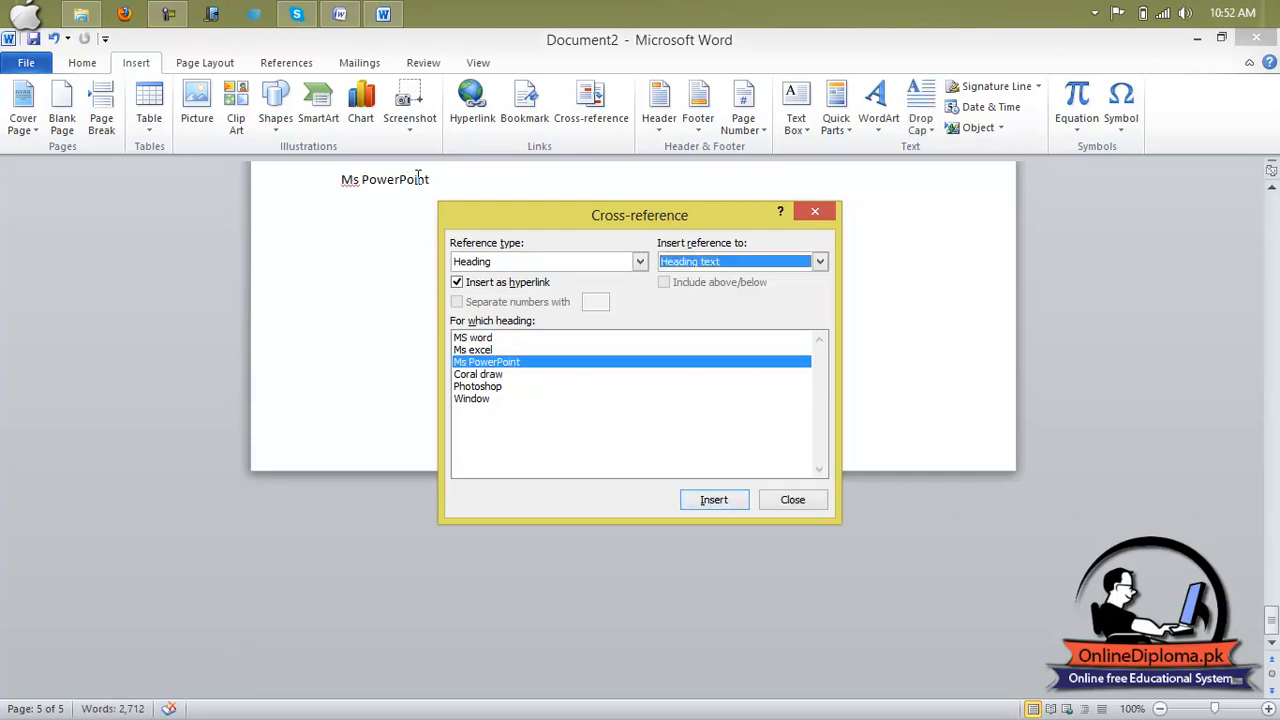
# Insert a hyperlinked cross-reference to the heading text "Photoshop" directly after the Ms PowerPoint reference.
pyautogui.click(487, 387)
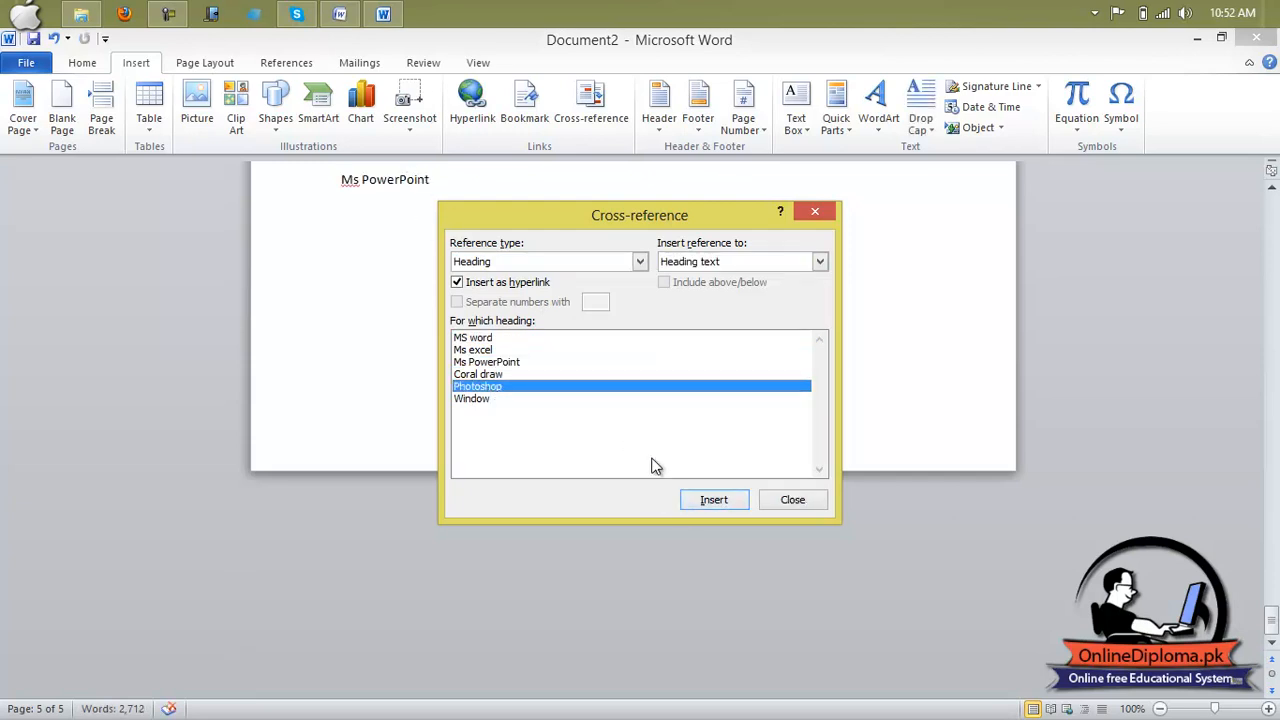
pyautogui.click(714, 500)
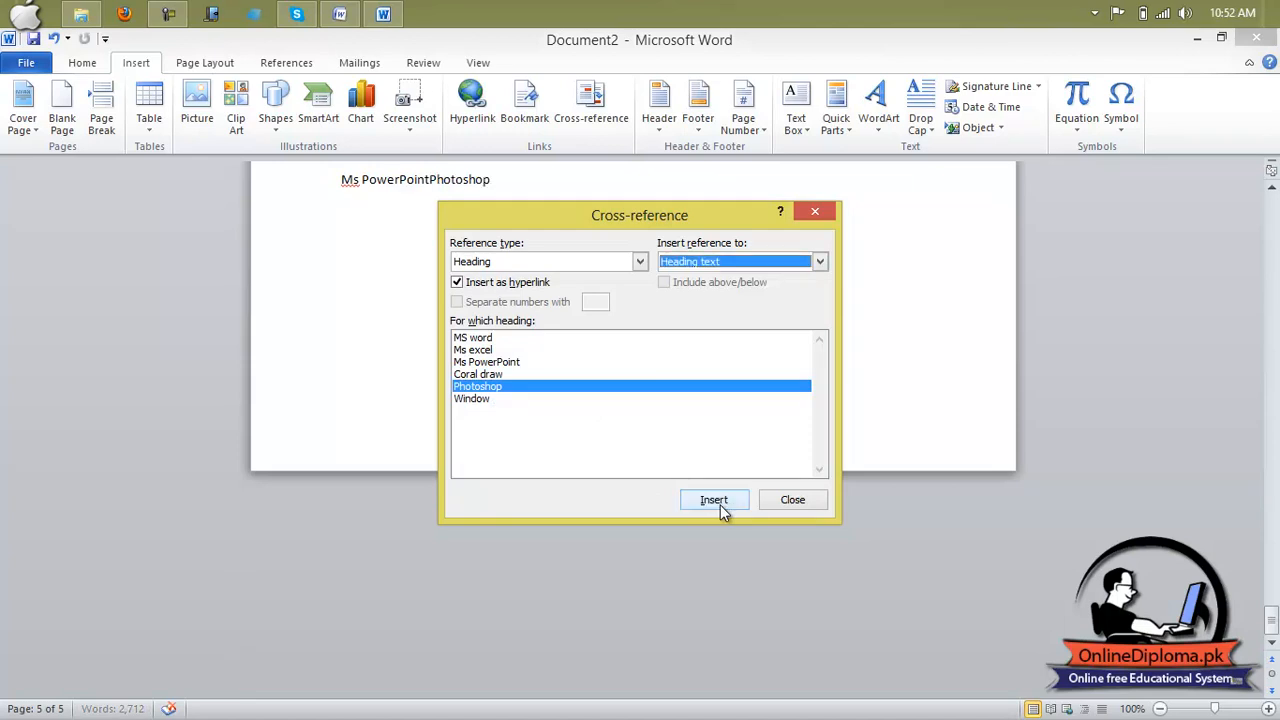
pyautogui.moveTo(825, 226); pyautogui.dragTo(818, 226)
pyautogui.click(827, 209)
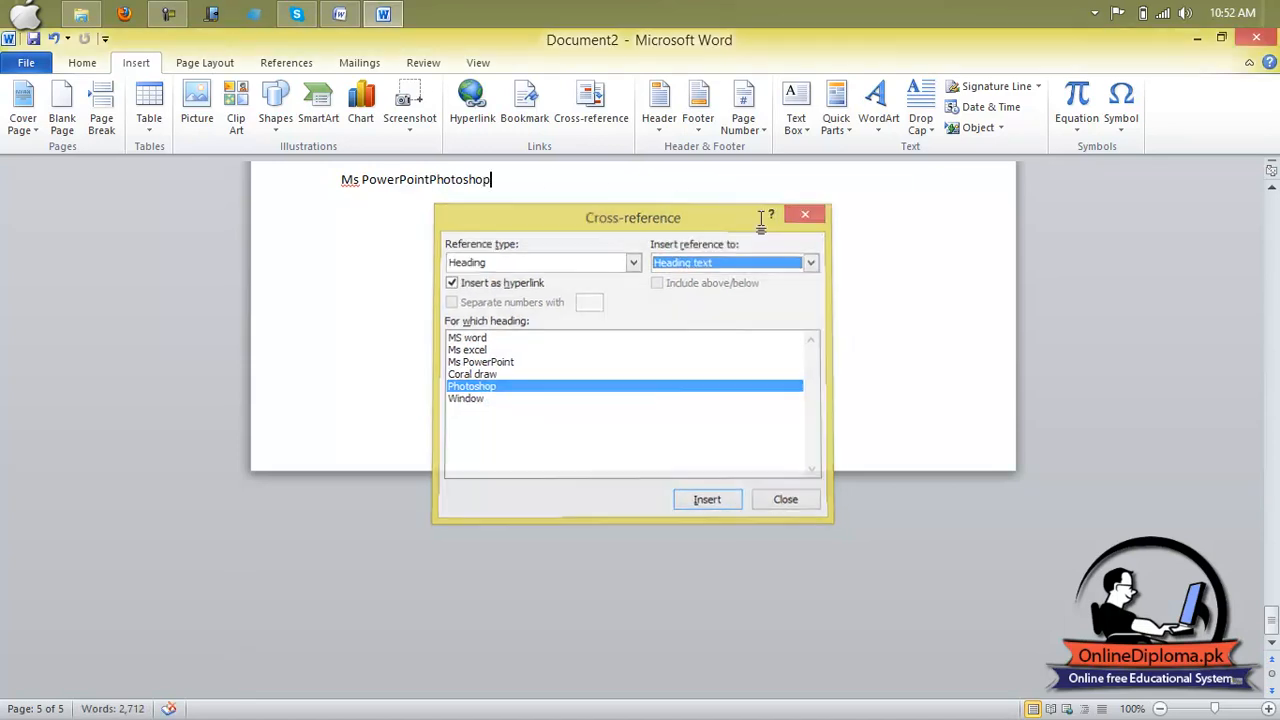
# Move the Photoshop reference onto its own line, two paragraphs below the Ms PowerPoint reference.
pyautogui.doubleClick(432, 179)
pyautogui.press('Return')
pyautogui.press('Return')
pyautogui.click(620, 449)
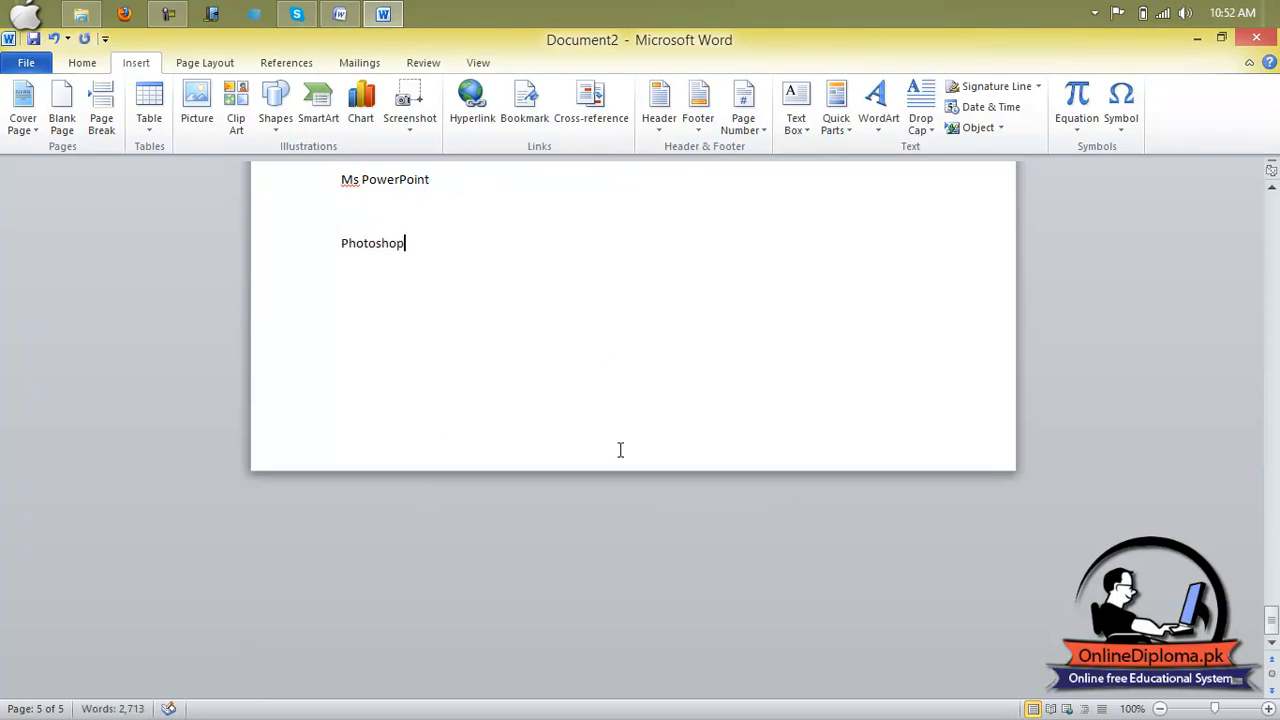
# Follow the Photoshop and Ms PowerPoint cross-references at the document's end to check their target headings.
pyautogui.keyDown('ctrl'); pyautogui.click(380, 247); pyautogui.keyUp('ctrl')
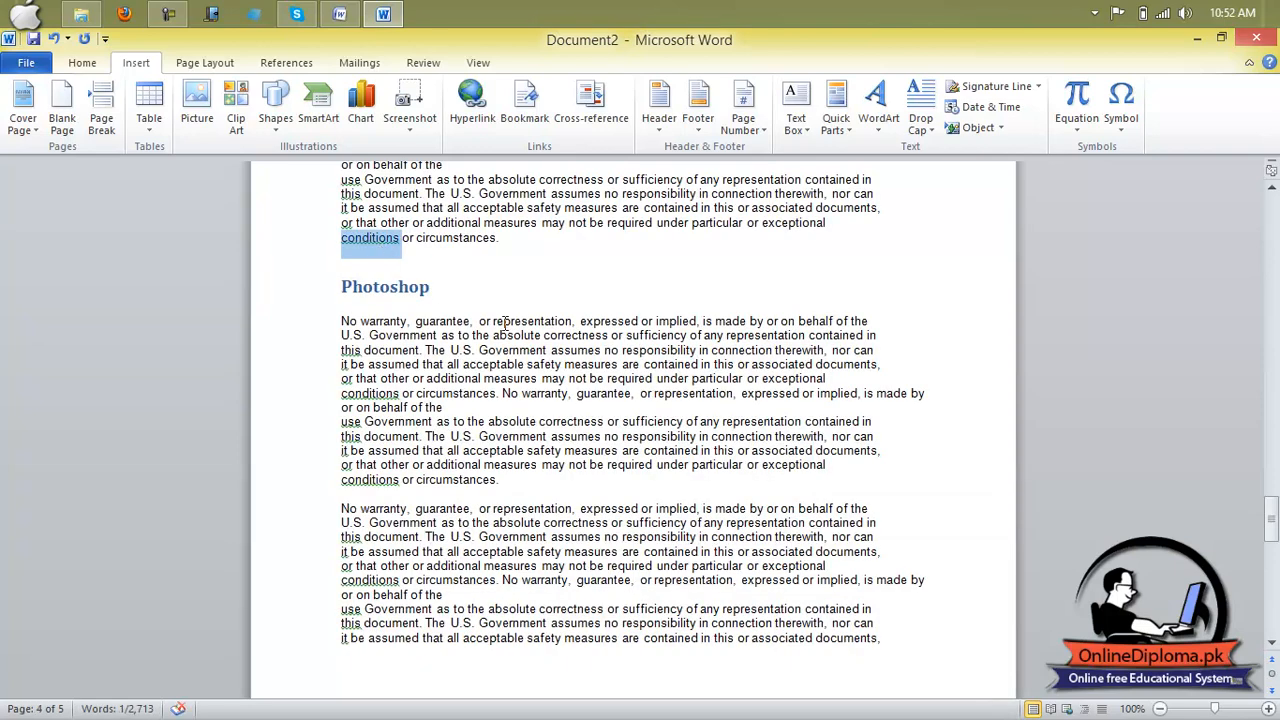
pyautogui.scroll(-15, 505, 323)
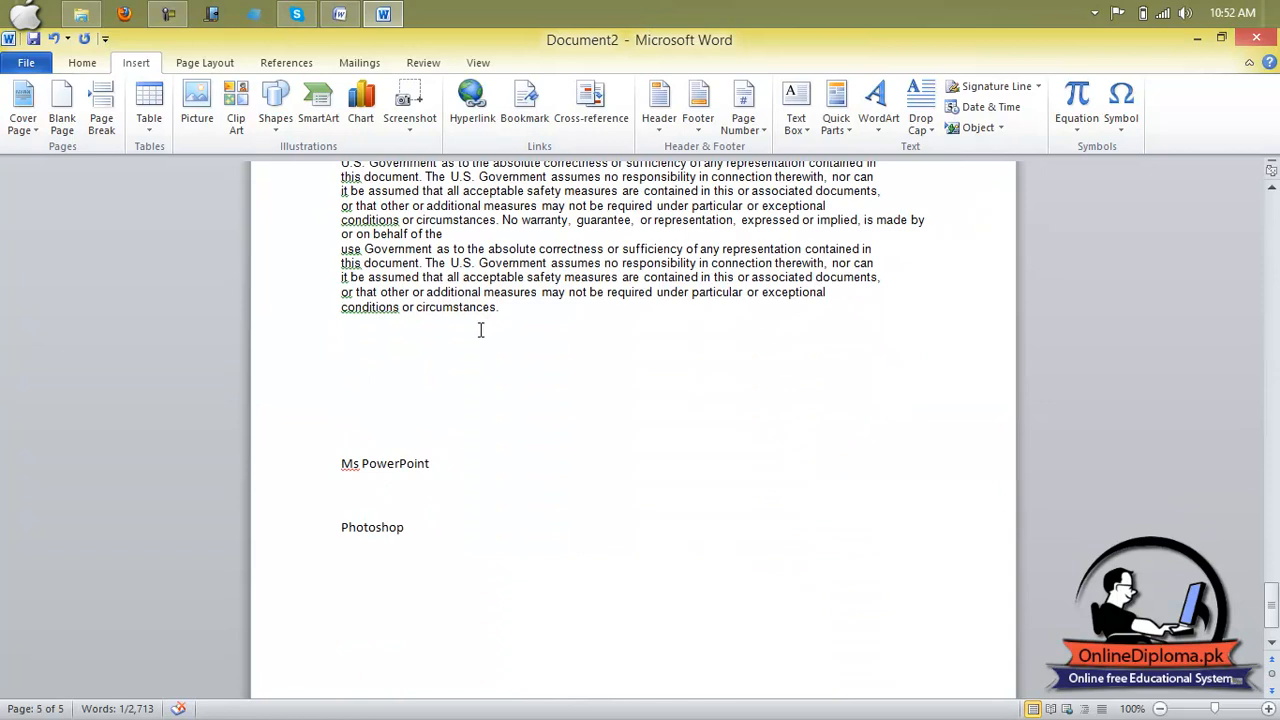
pyautogui.keyDown('ctrl'); pyautogui.click(378, 465); pyautogui.keyUp('ctrl')
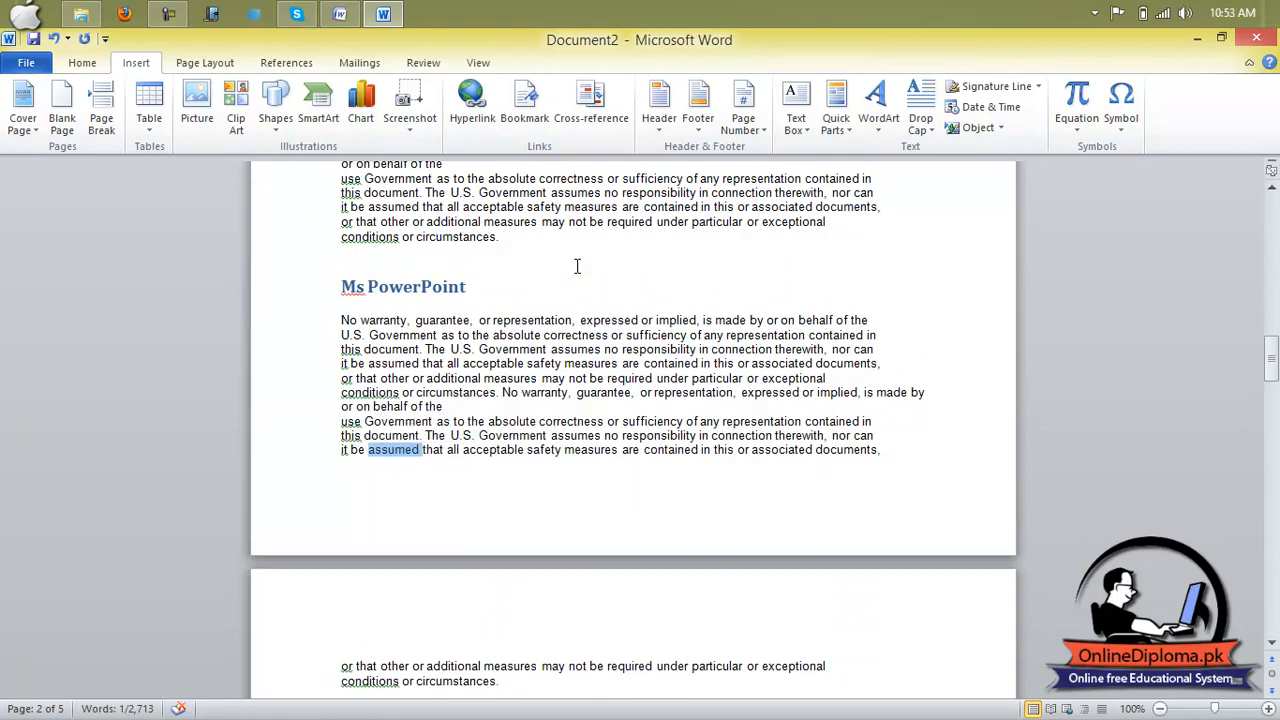
pyautogui.click(552, 349)
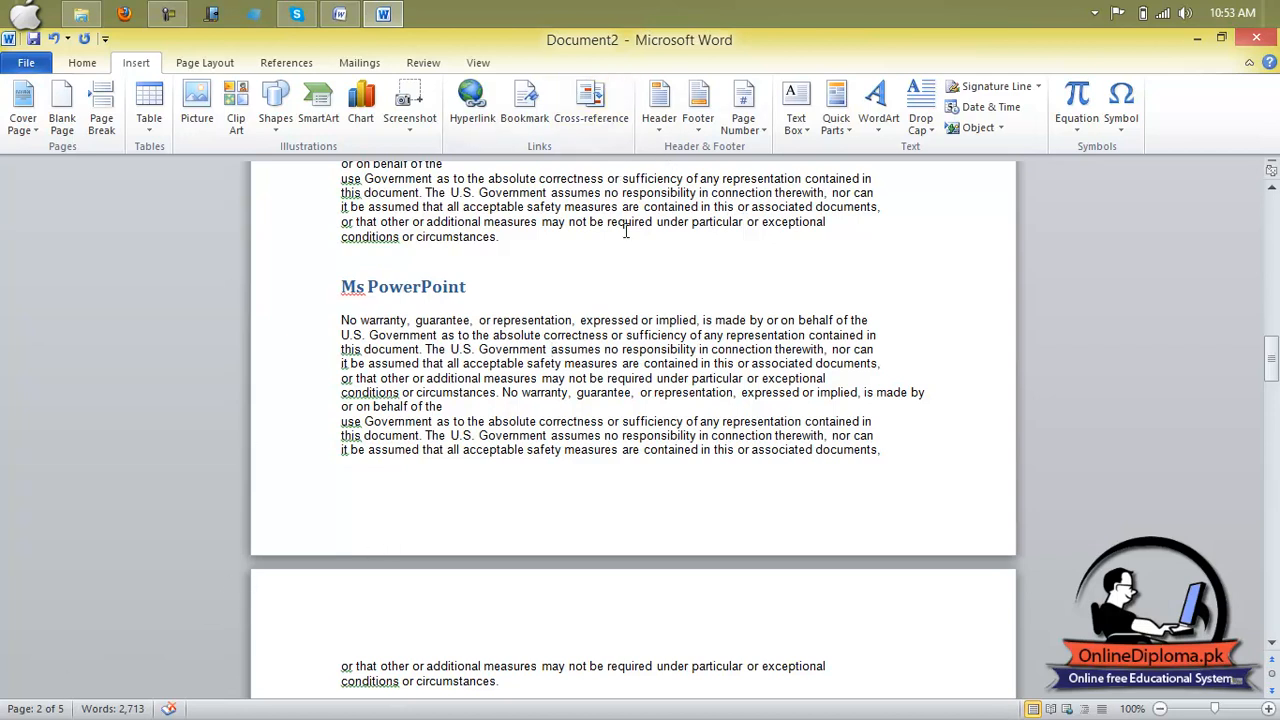
# Insert the built-in Blank (Three Columns) header in the document.
pyautogui.moveTo(1271, 370); pyautogui.dragTo(1266, 175)
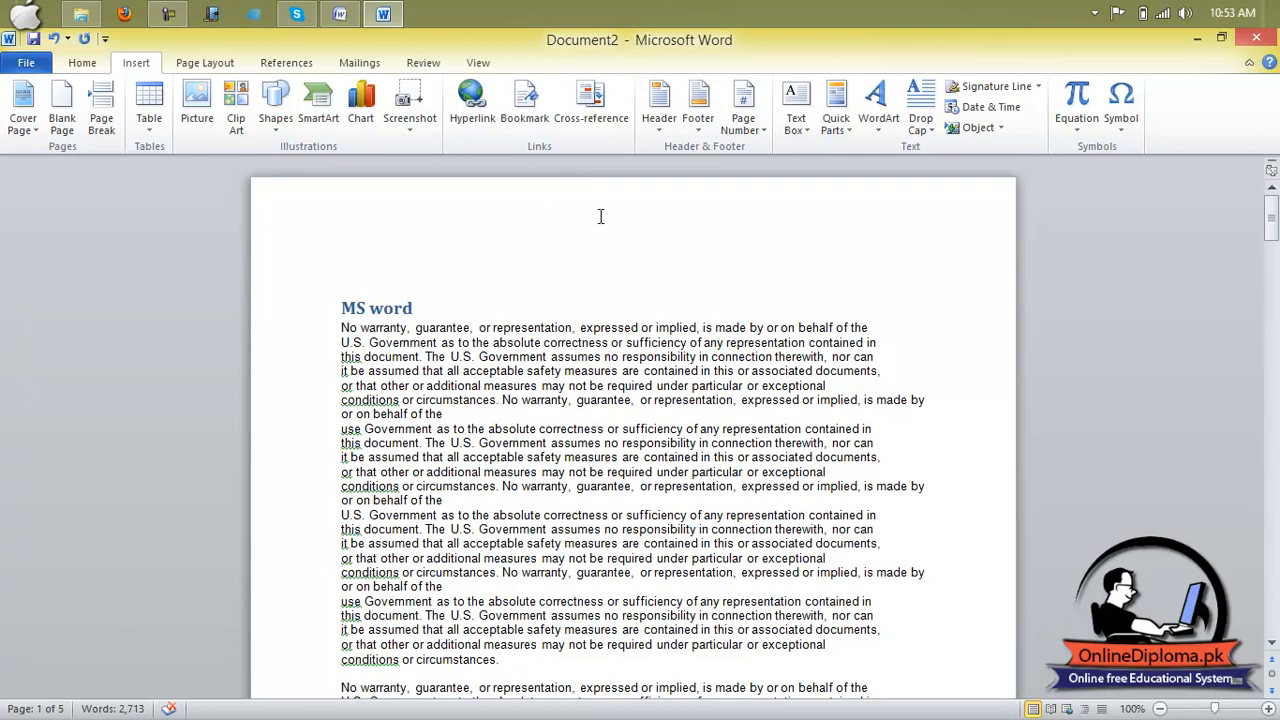
pyautogui.click(657, 108)
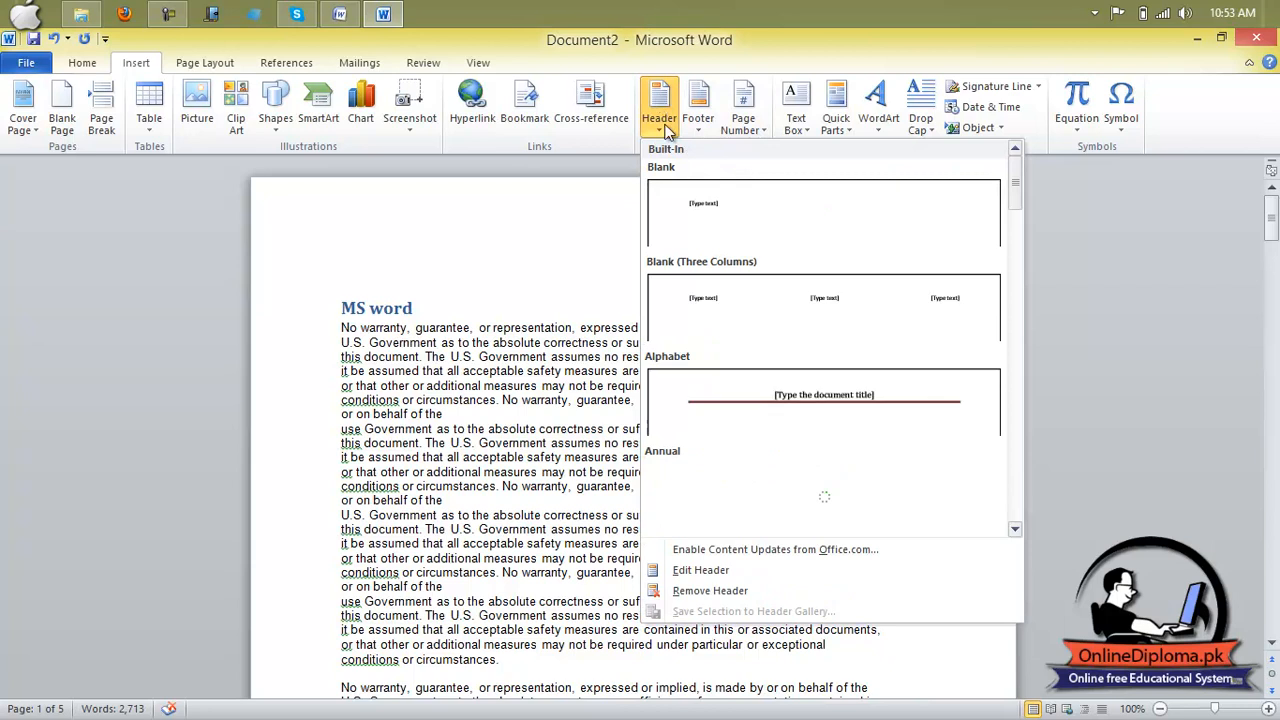
pyautogui.click(727, 307)
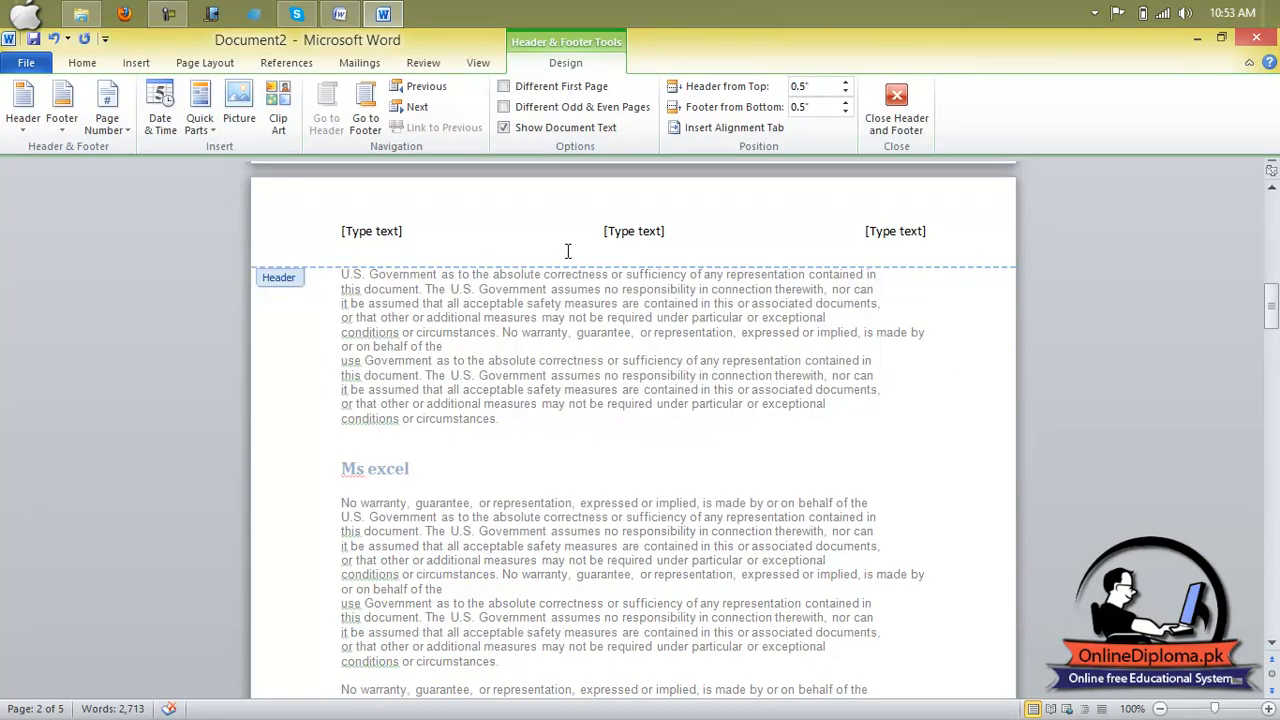
# Insert the built-in Alphabet footer in the document.
pyautogui.scroll(-9, 203, 445)
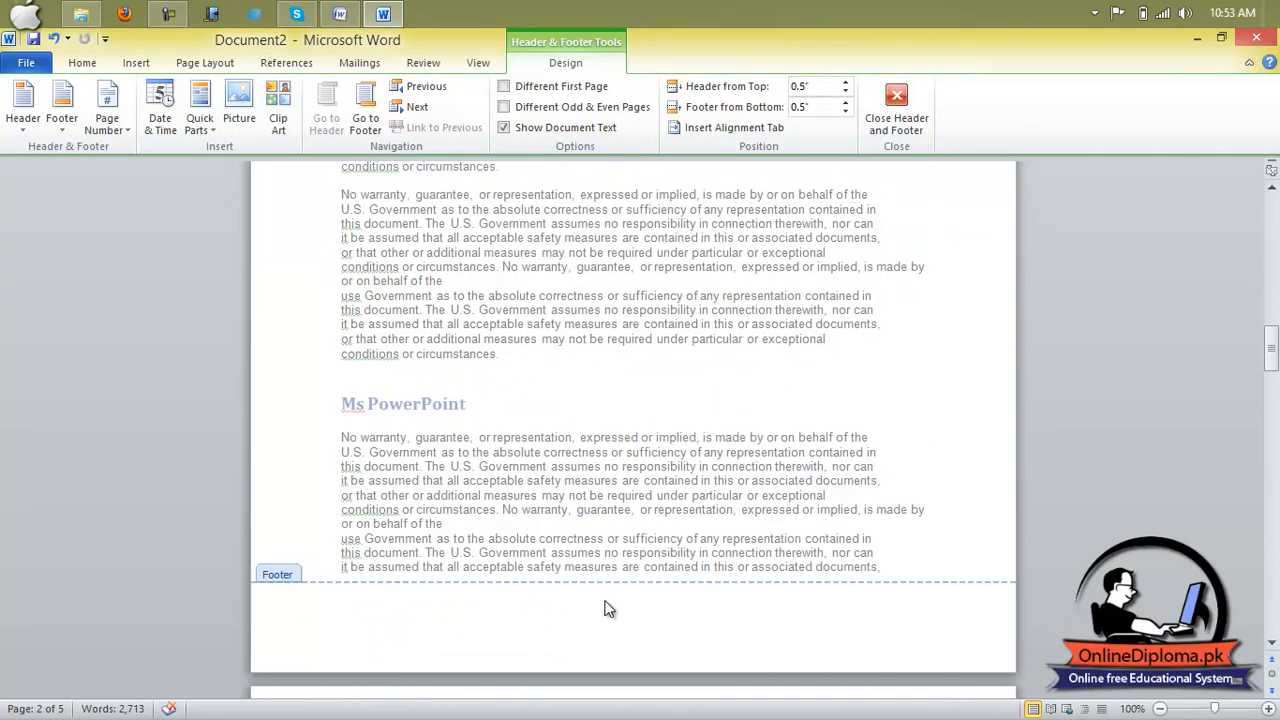
pyautogui.click(61, 122)
pyautogui.click(61, 122)
pyautogui.click(61, 122)
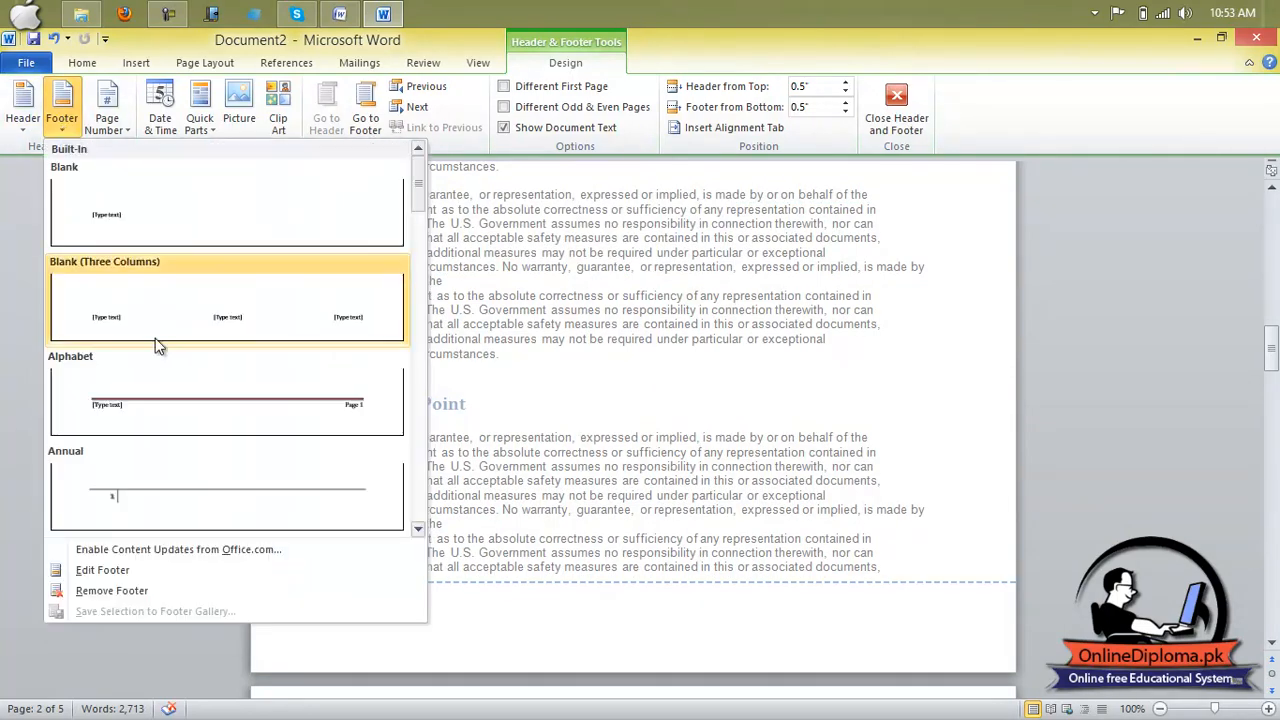
pyautogui.click(178, 402)
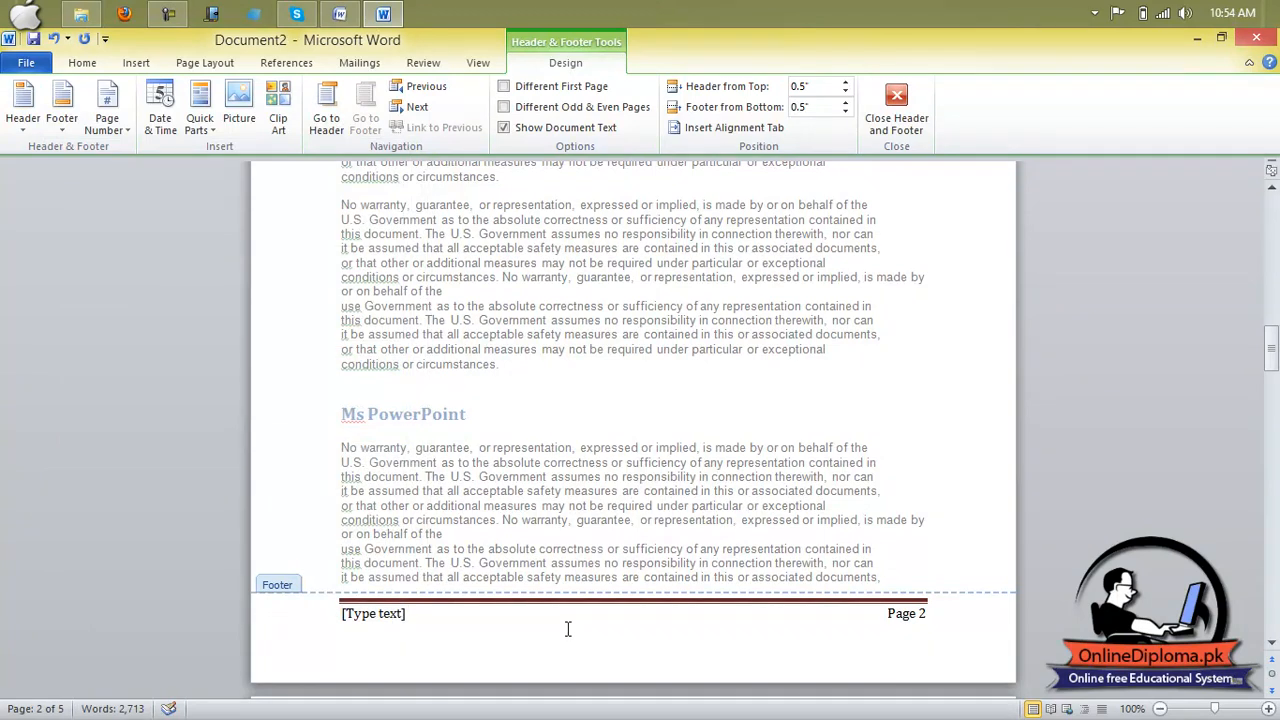
# Replace the three-column header on the first page with a Plain Number 2 page number at the top of the page.
pyautogui.scroll(7, 563, 387)
pyautogui.scroll(10, 186, 252)
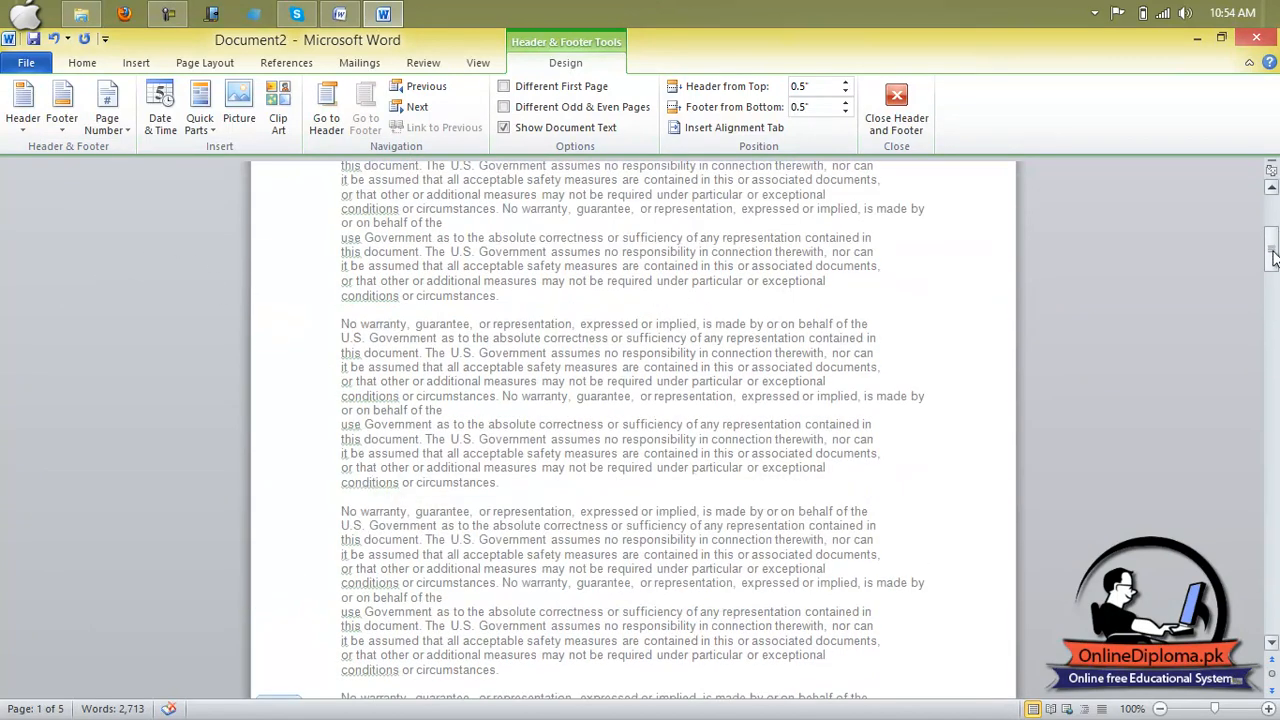
pyautogui.moveTo(1274, 257); pyautogui.dragTo(1273, 222)
pyautogui.click(371, 231)
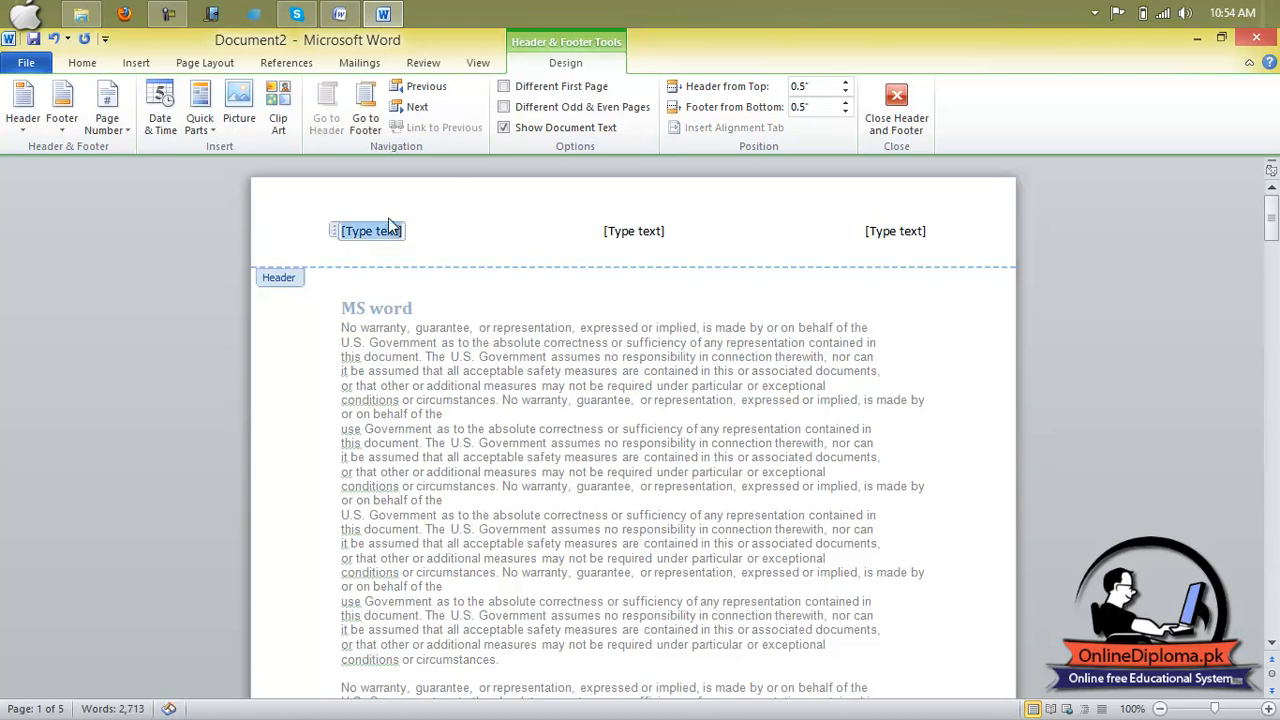
pyautogui.click(118, 122)
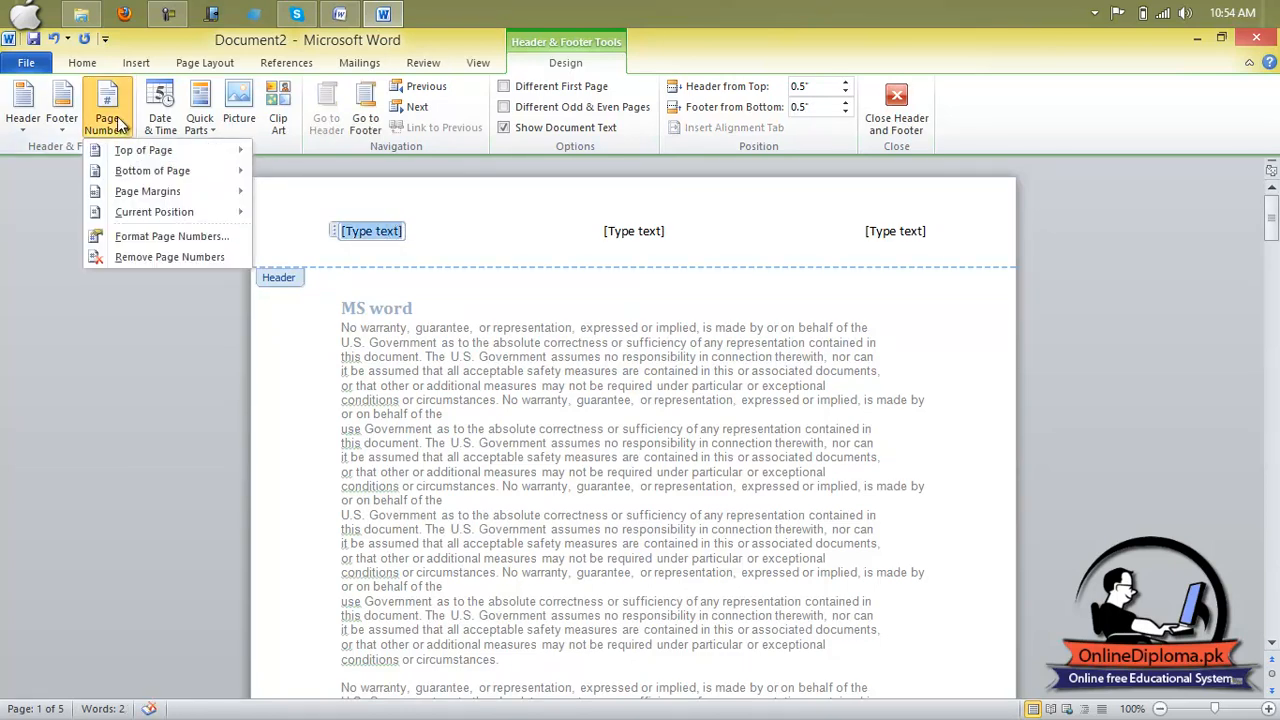
pyautogui.moveTo(146, 155)
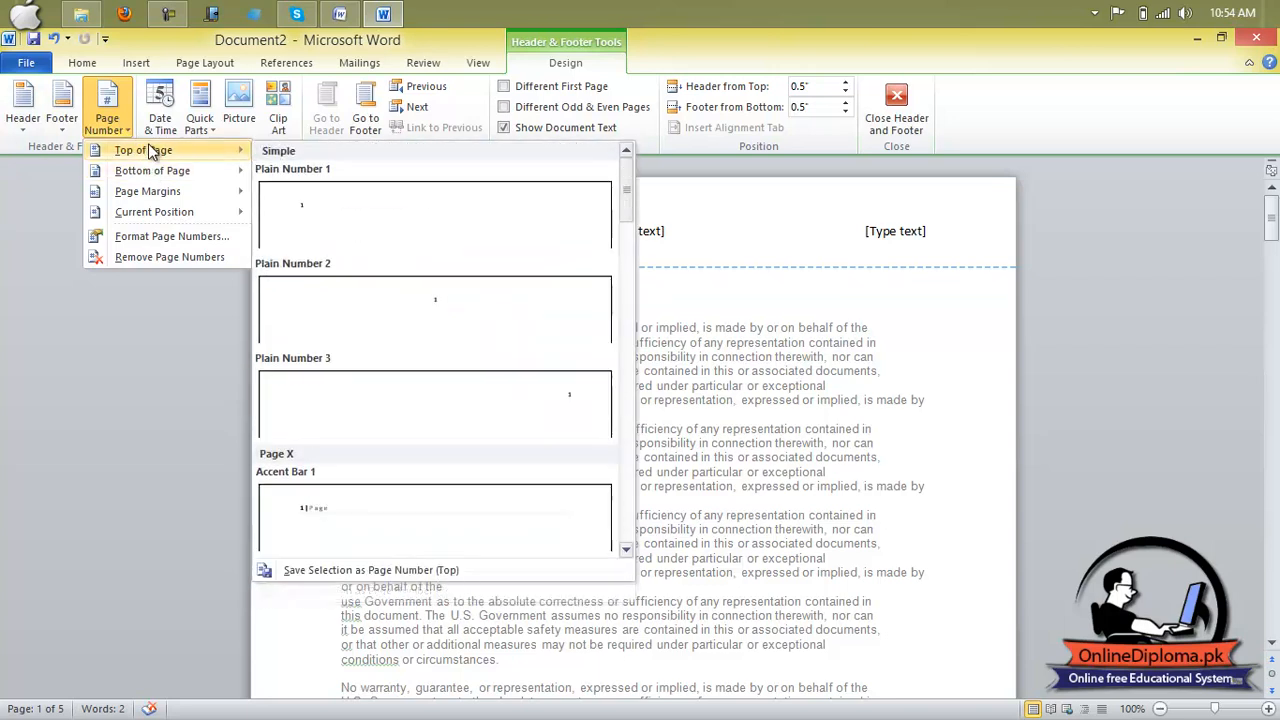
pyautogui.click(408, 302)
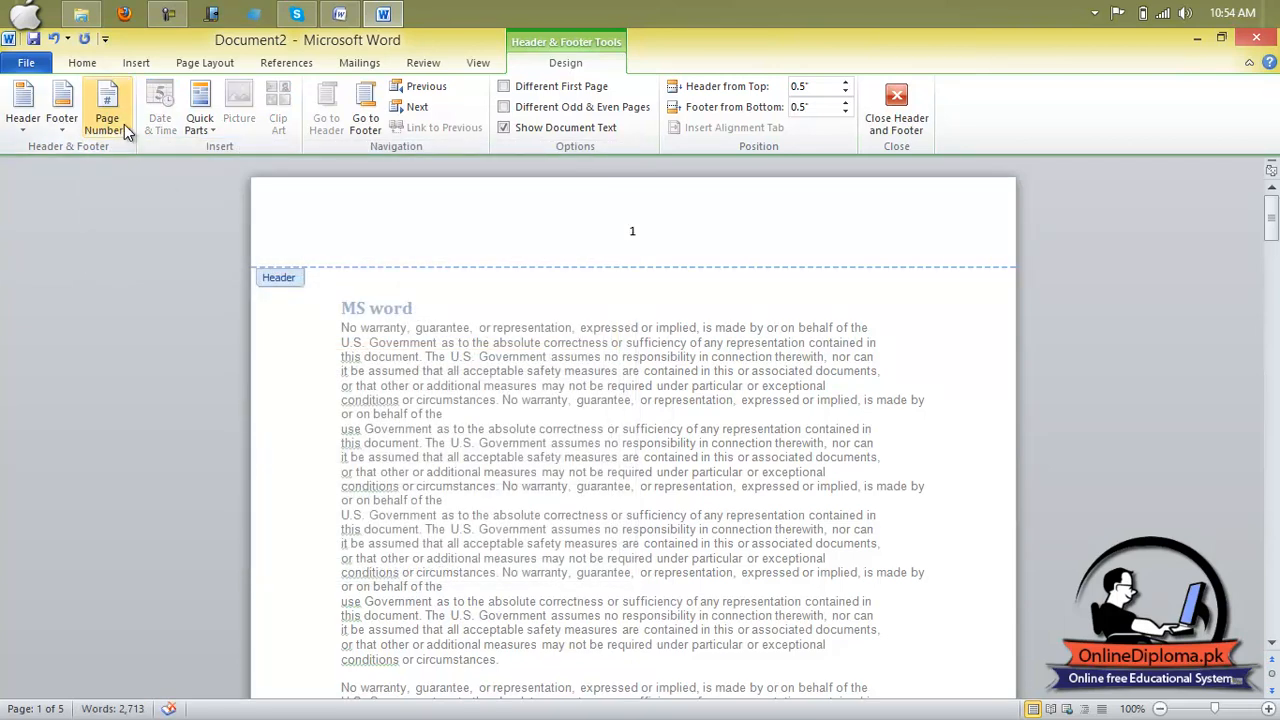
# Replace the page number in the header with the date in the format "26 January 2014".
pyautogui.doubleClick(629, 232)
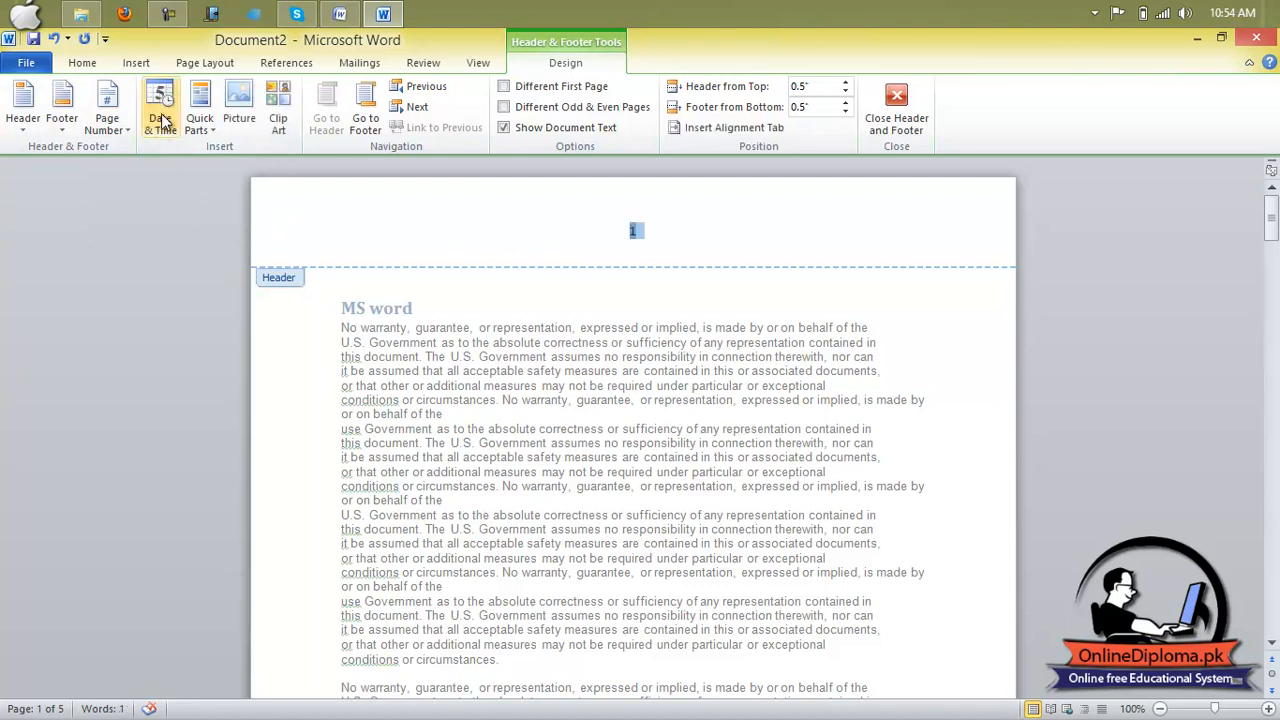
pyautogui.click(160, 118)
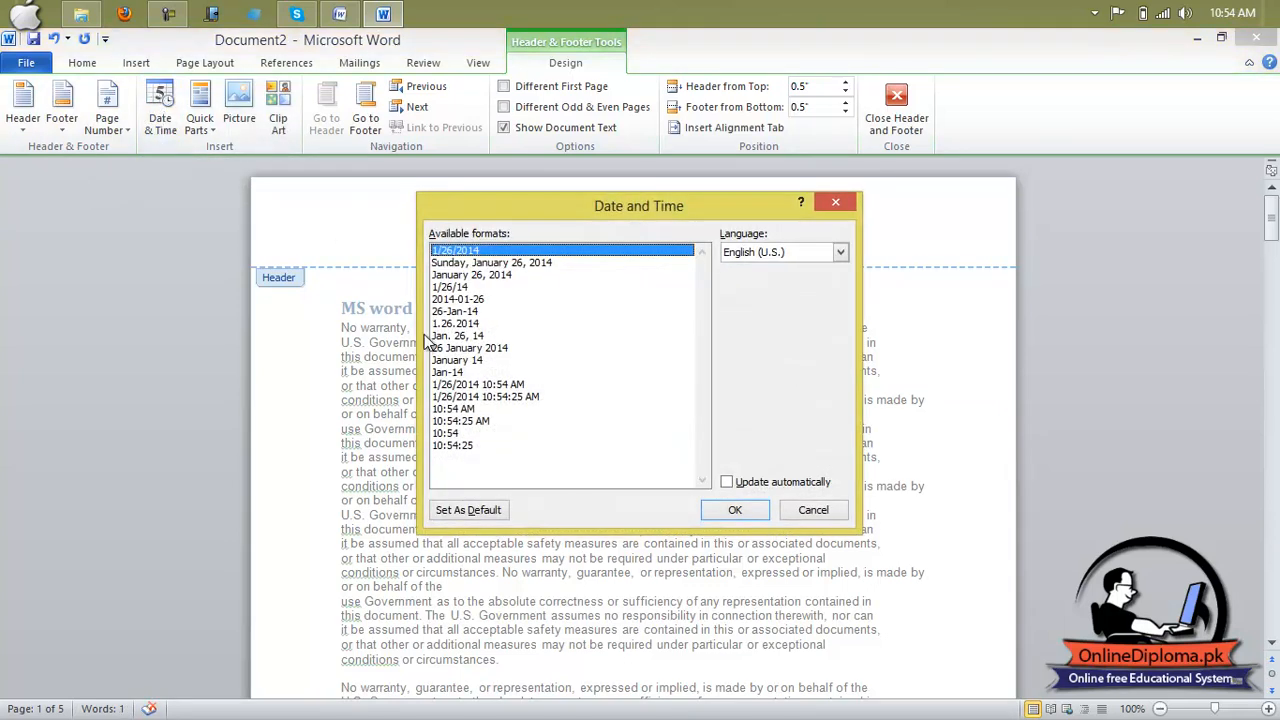
pyautogui.click(455, 336)
pyautogui.click(466, 348)
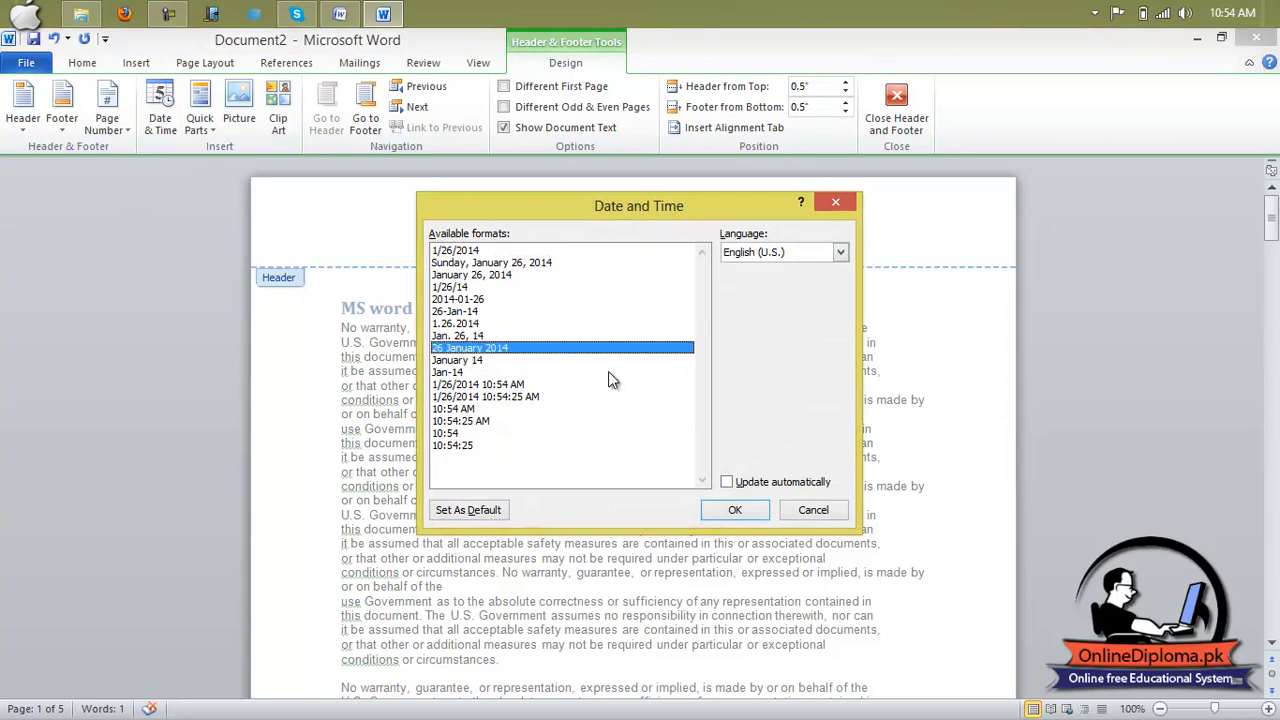
pyautogui.click(736, 512)
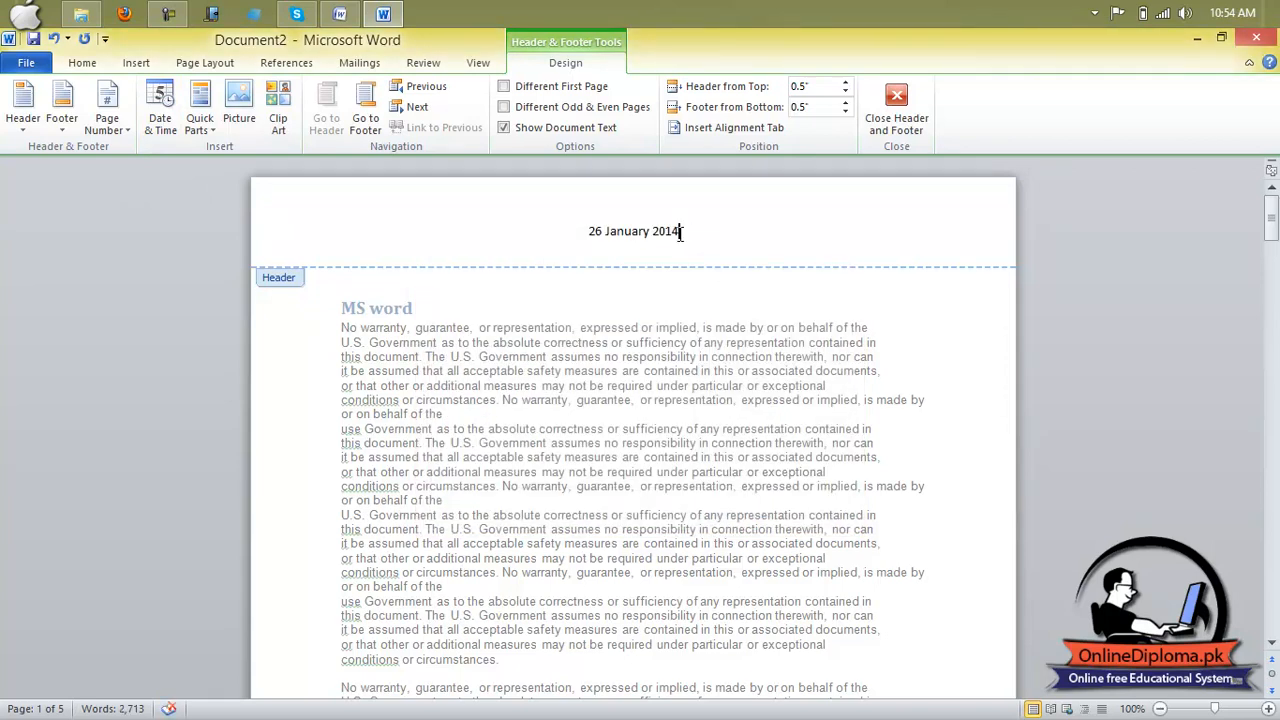
# Replace the date in the header with the Company document property.
pyautogui.moveTo(691, 229); pyautogui.dragTo(569, 234)
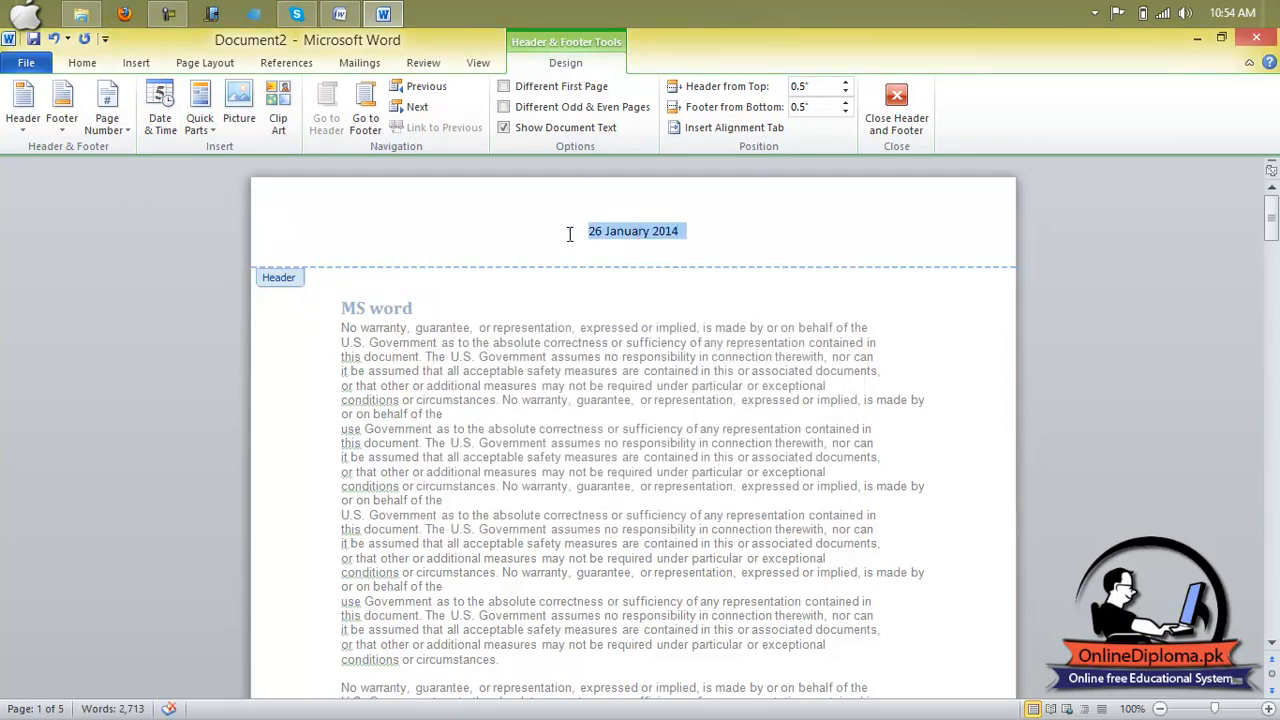
pyautogui.click(203, 128)
pyautogui.moveTo(224, 155)
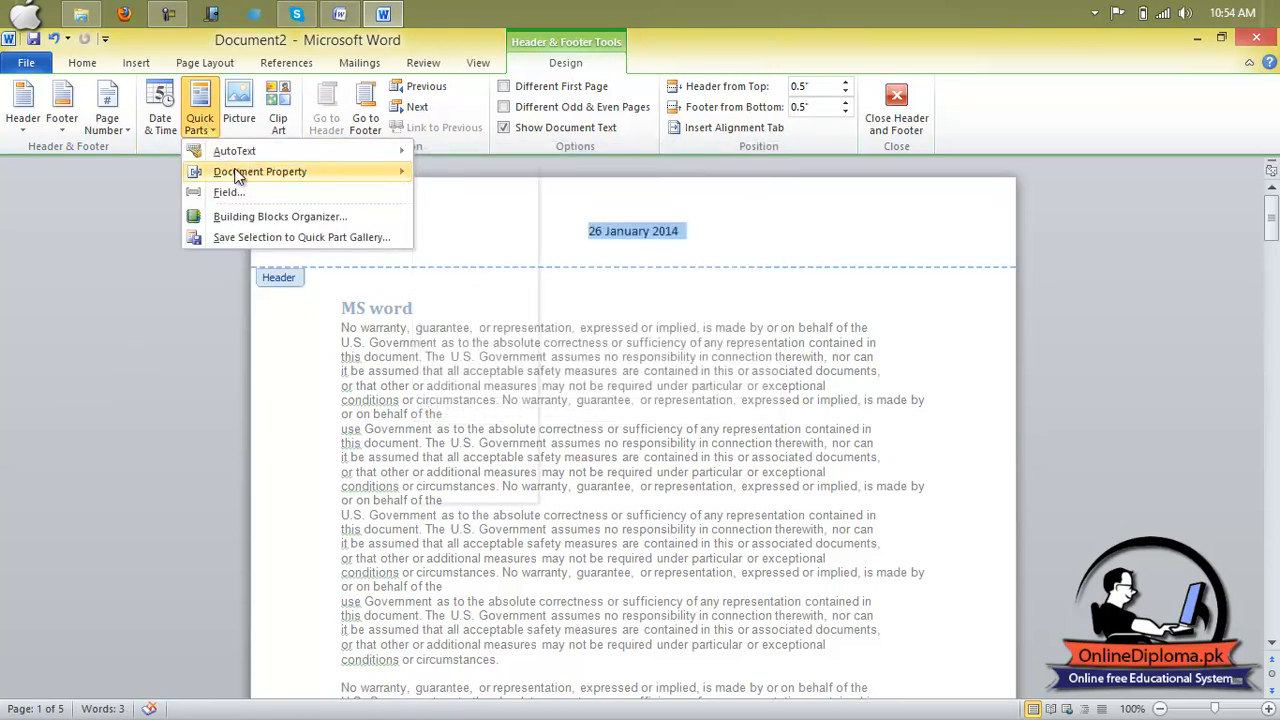
pyautogui.moveTo(240, 177)
pyautogui.click(520, 264)
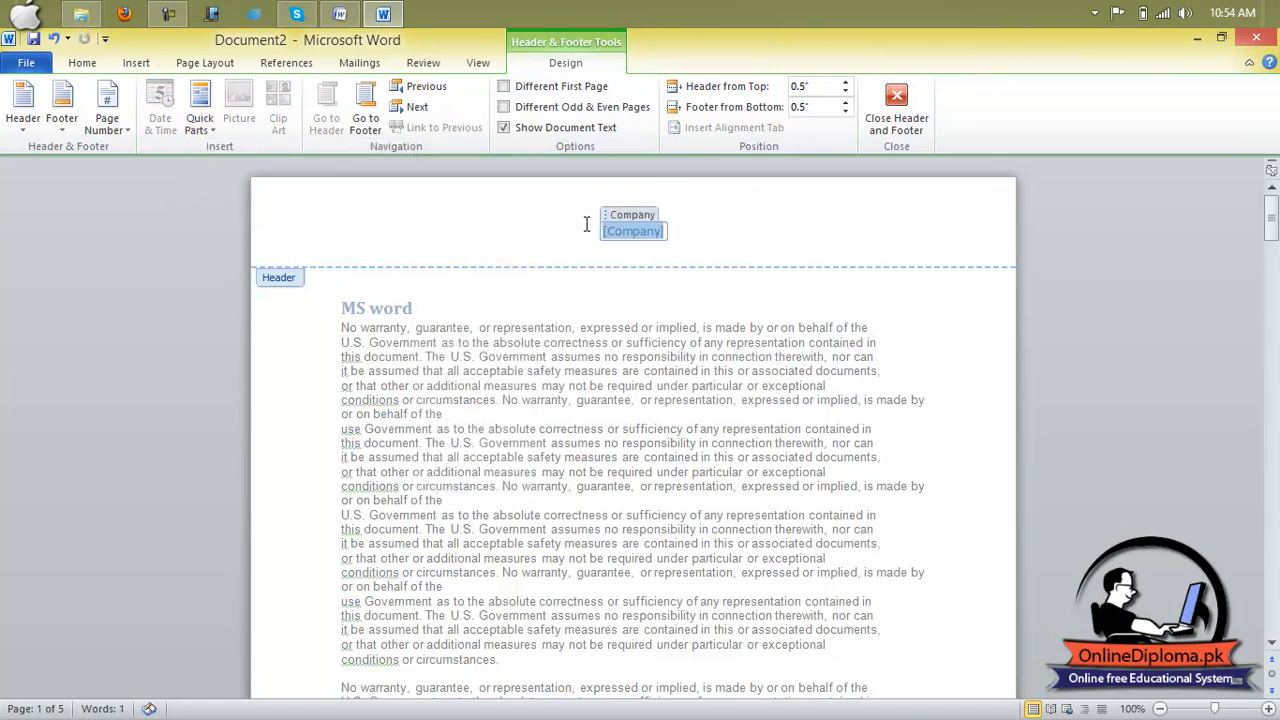
# Insert the picture 3d_guitar-wallpaper-1366x768 from the wallpaper folder on drive D: into the header.
pyautogui.click(242, 120)
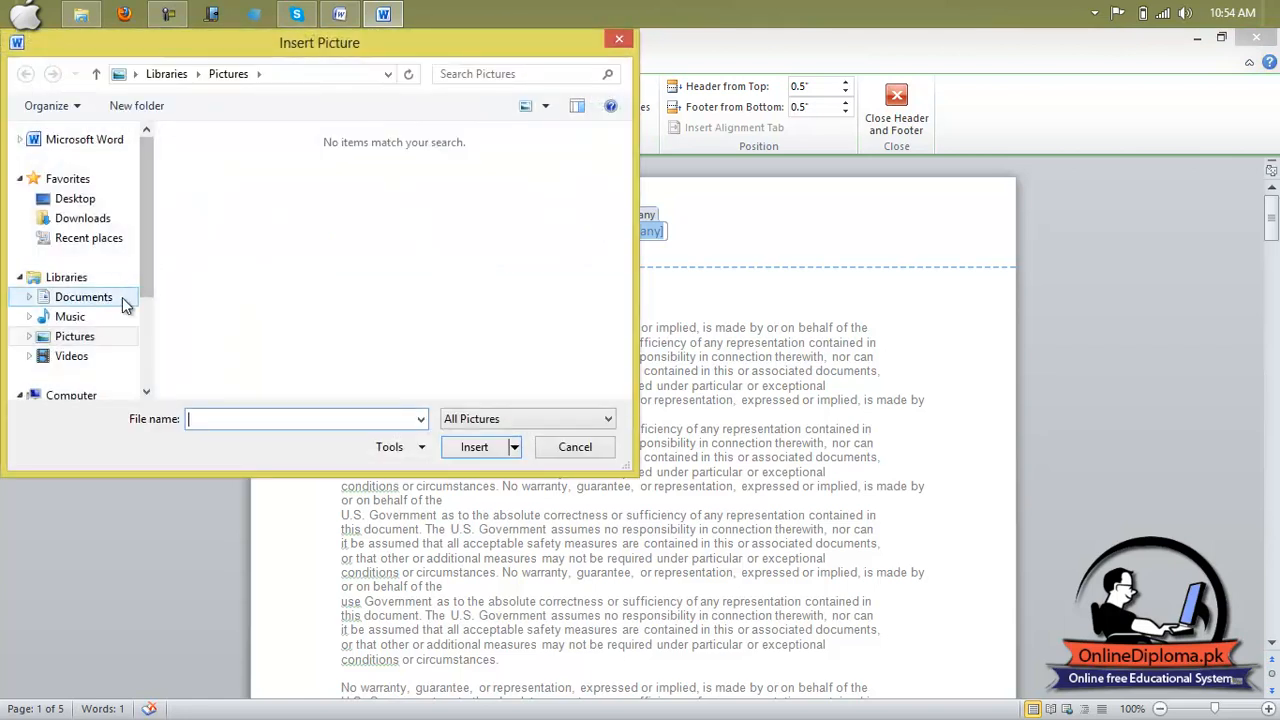
pyautogui.scroll(-3, 110, 300)
pyautogui.click(100, 327)
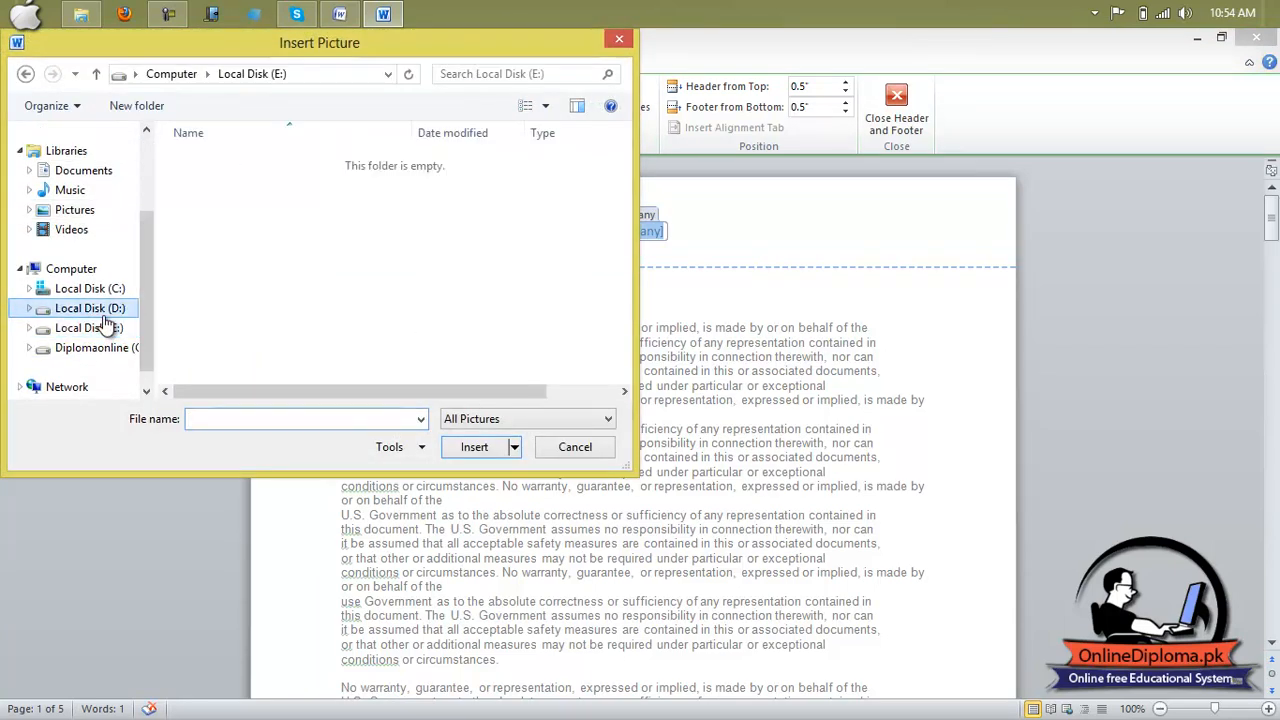
pyautogui.click(100, 310)
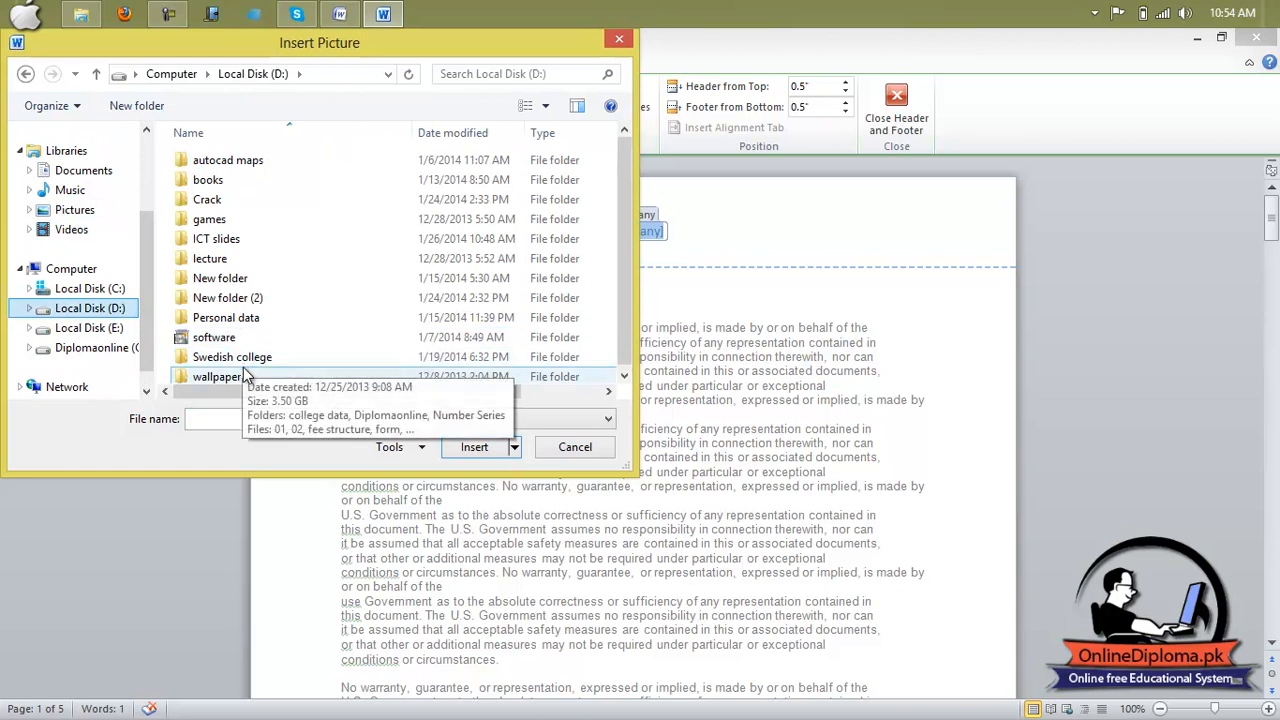
pyautogui.doubleClick(220, 376)
pyautogui.click(255, 208)
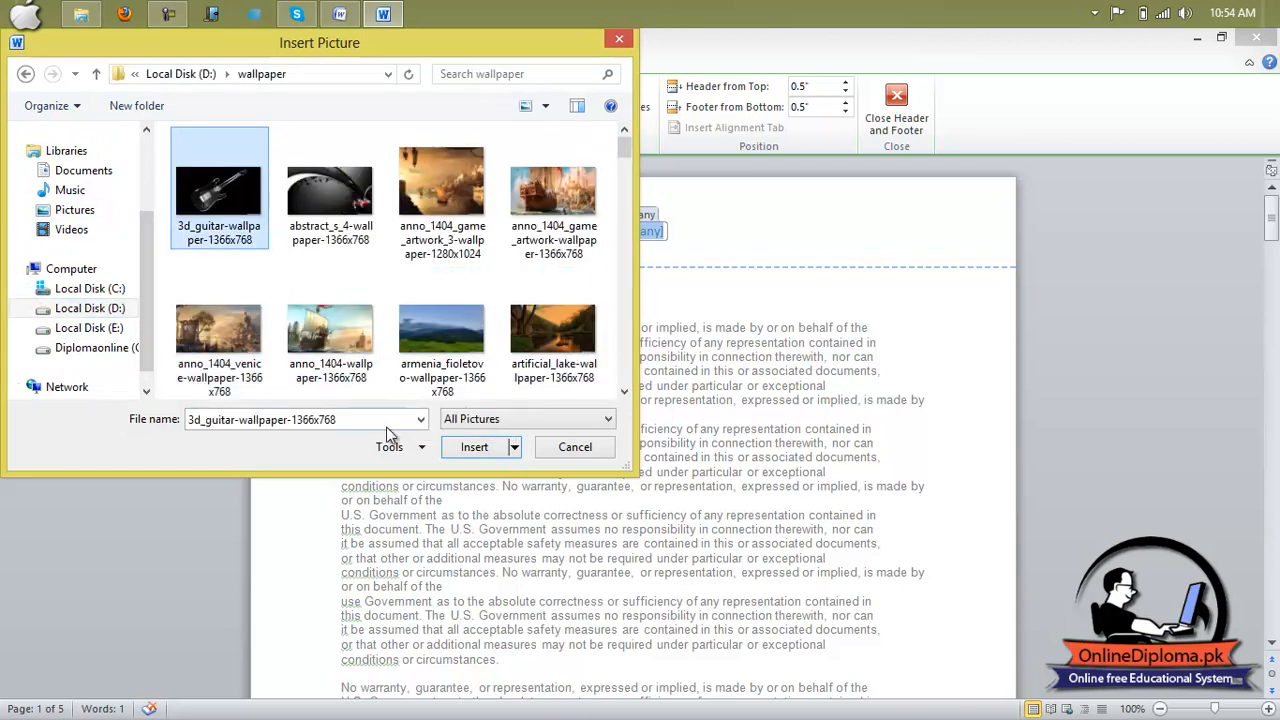
pyautogui.click(468, 445)
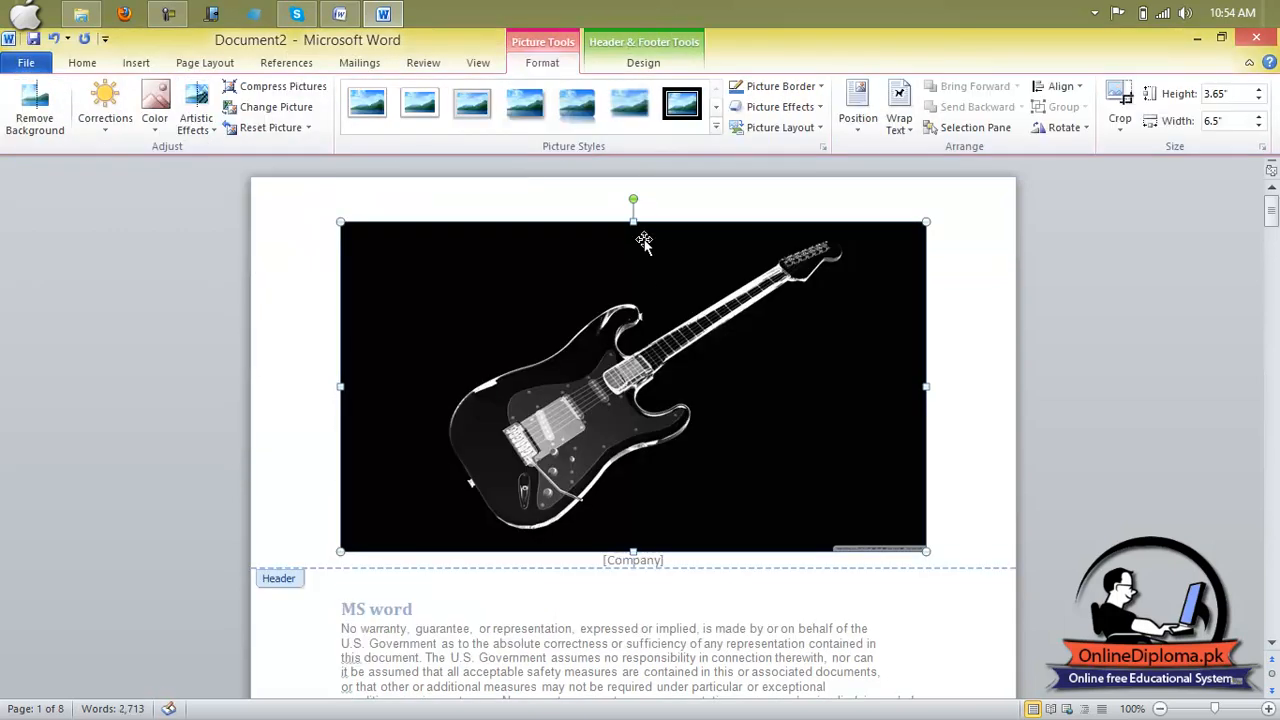
# Flatten the guitar picture in the header to about 1.06" high and delete it.
pyautogui.moveTo(616, 449); pyautogui.dragTo(618, 456)
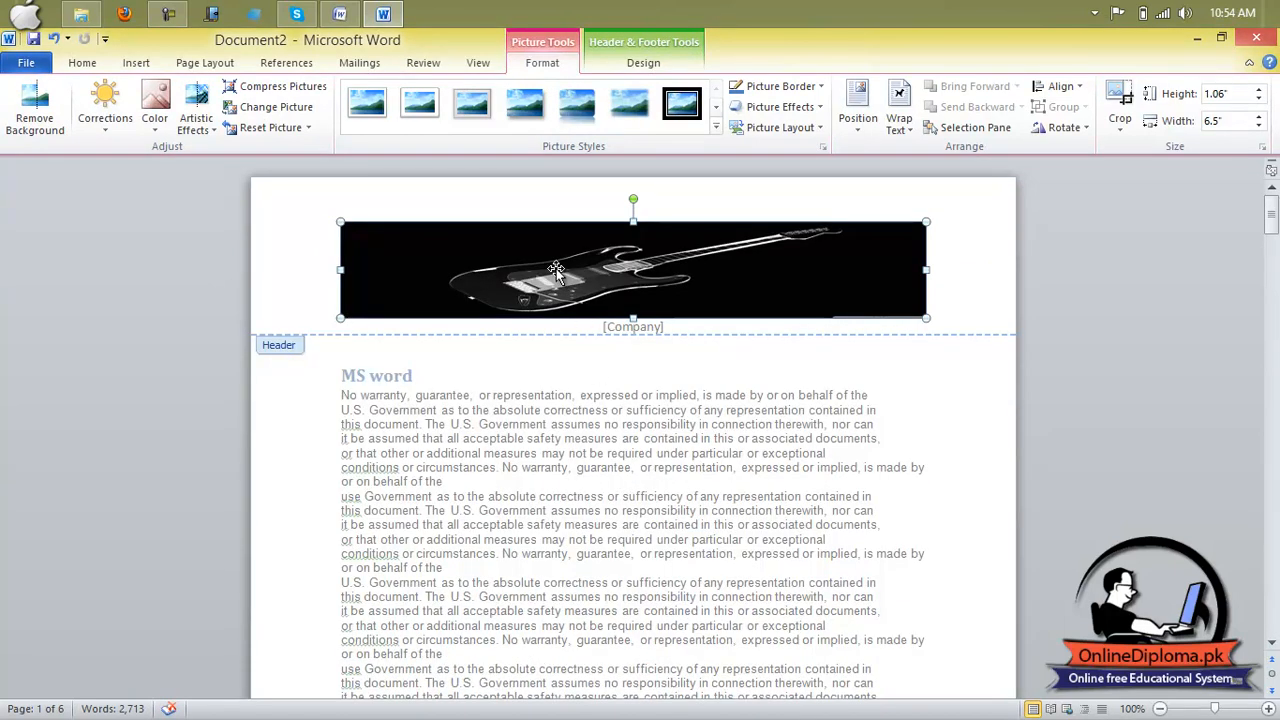
pyautogui.press('Delete')
pyautogui.click(553, 72)
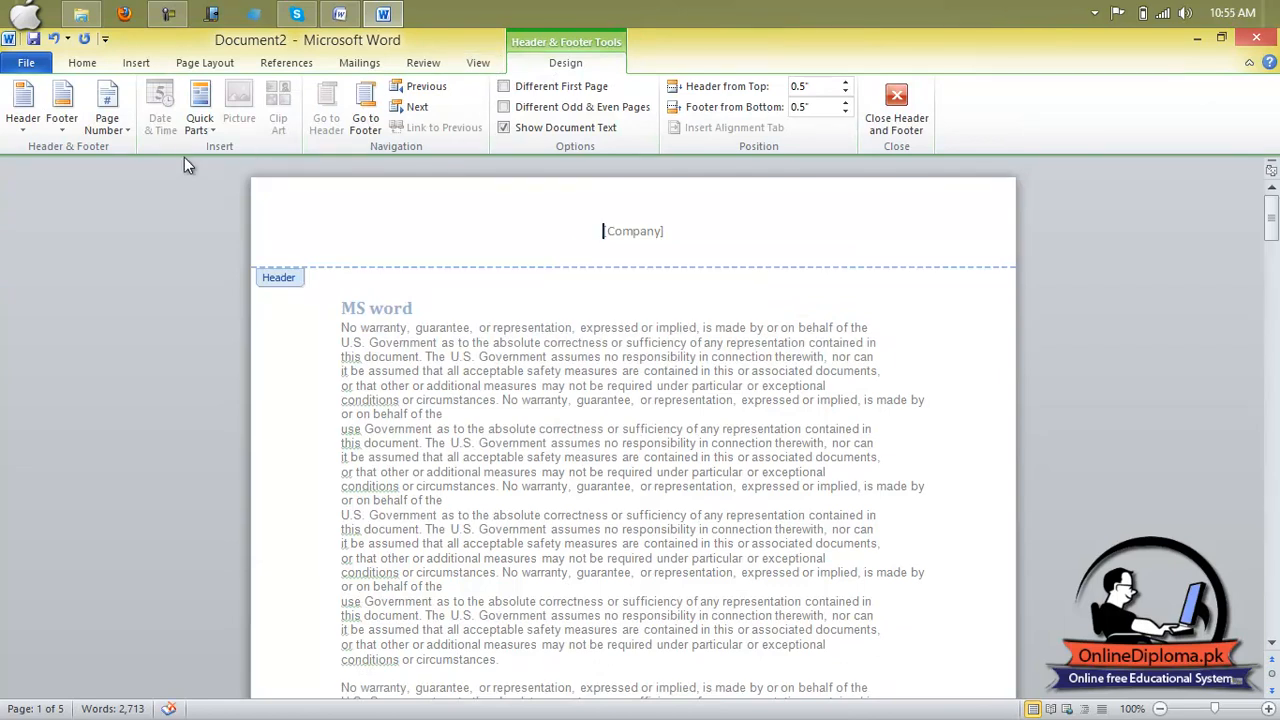
# Delete the Company placeholder text from the header and undo the deletion.
pyautogui.moveTo(602, 236); pyautogui.dragTo(686, 231)
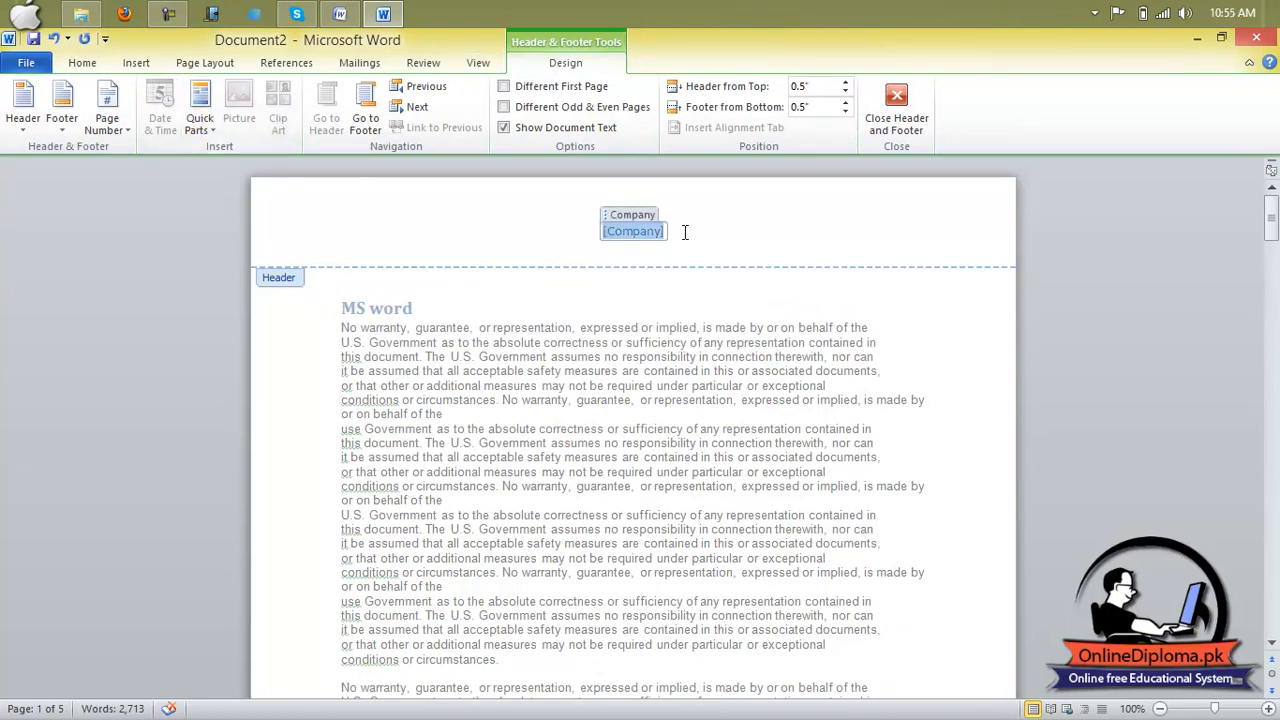
pyautogui.press('Delete')
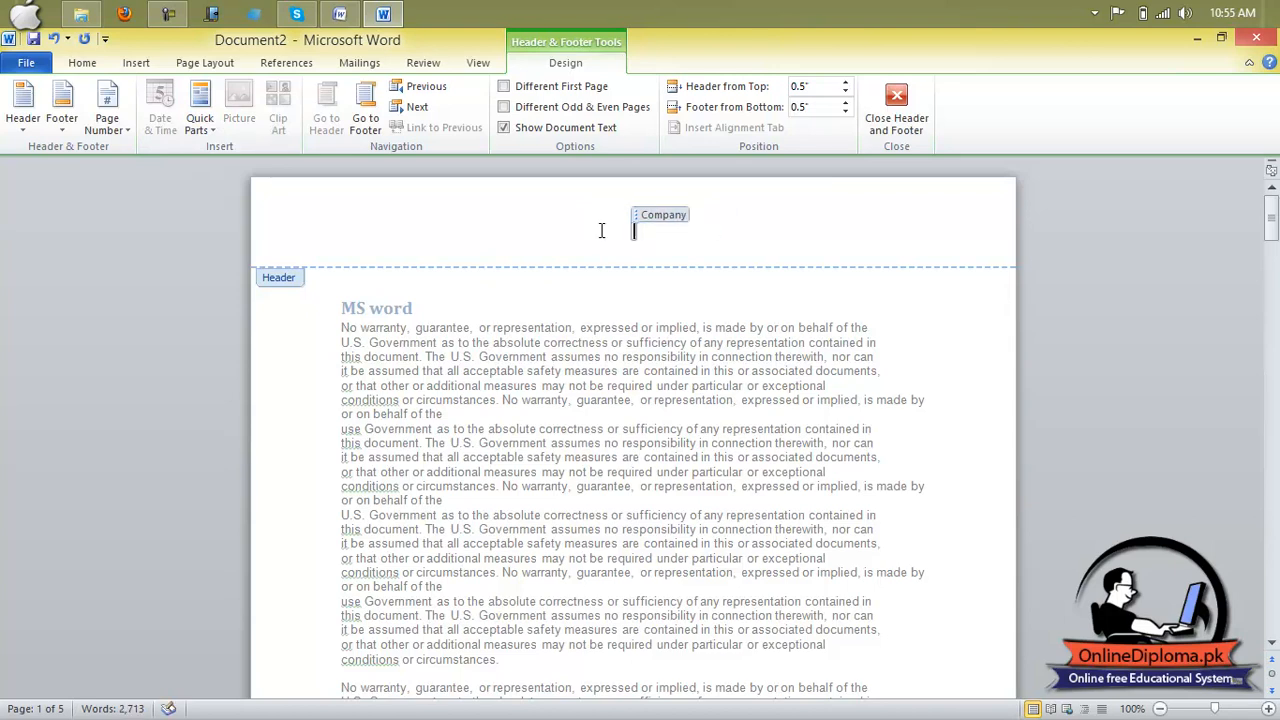
pyautogui.hotkey('ctrl', 'z')
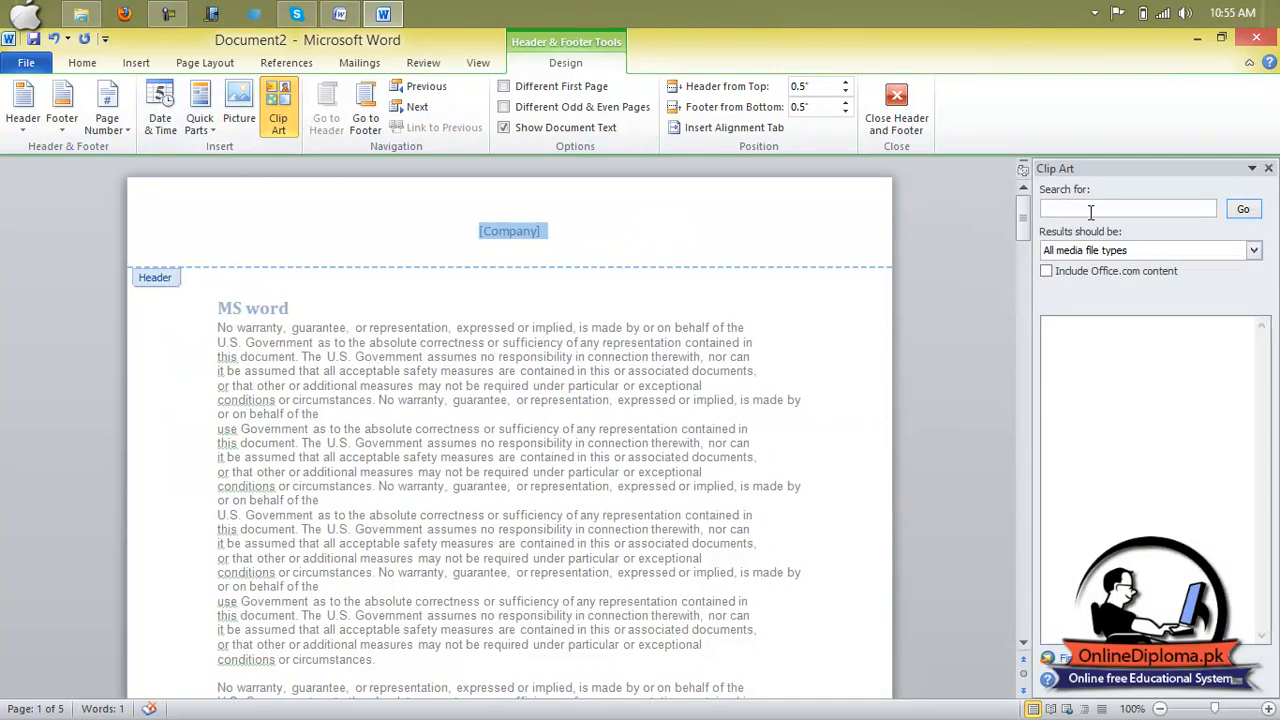
# Search the clip art for "computer" and insert the blue clip of a computer with a globe on its monitor into the header.
pyautogui.click(1090, 208)
pyautogui.write('co')
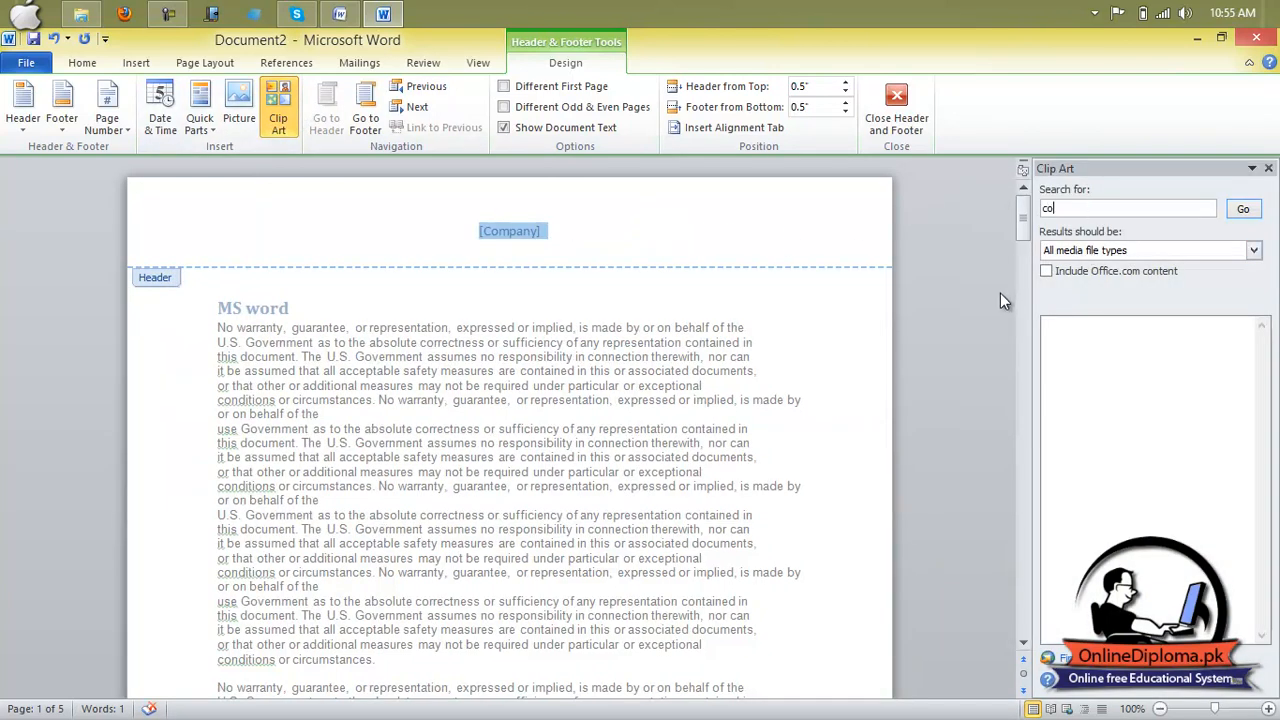
pyautogui.write('mputer')
pyautogui.click(1243, 208)
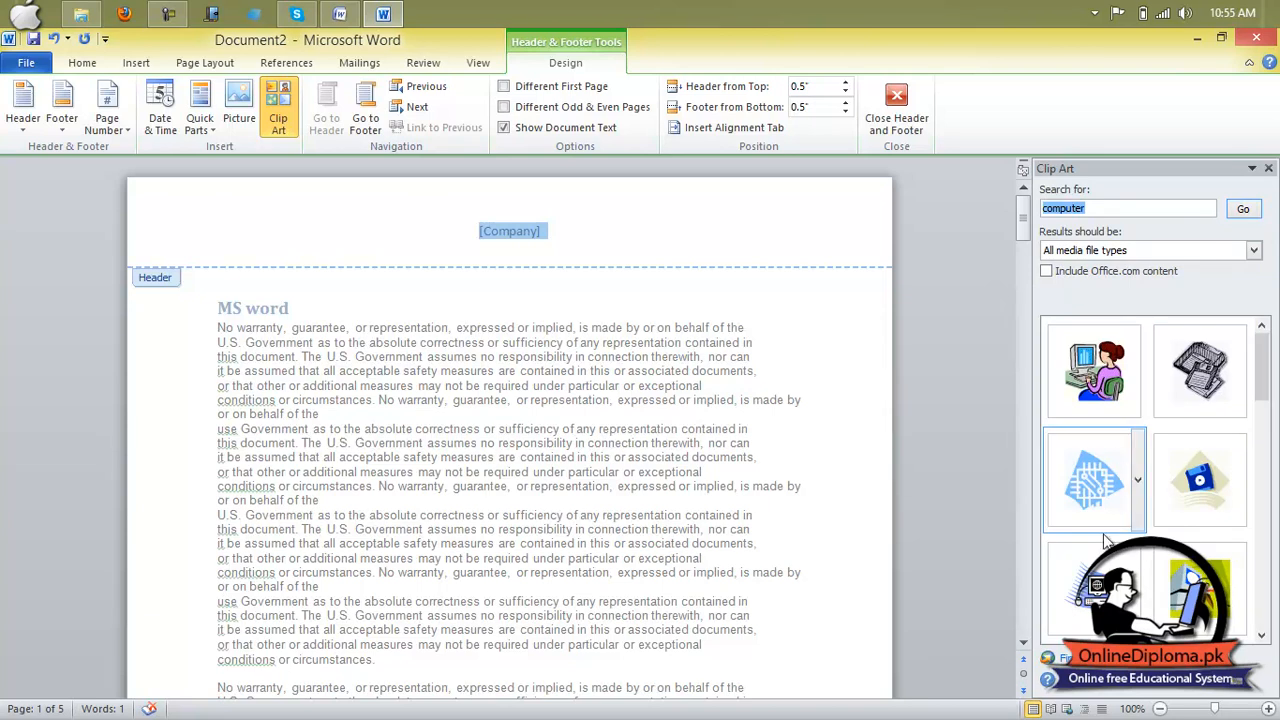
pyautogui.click(1095, 590)
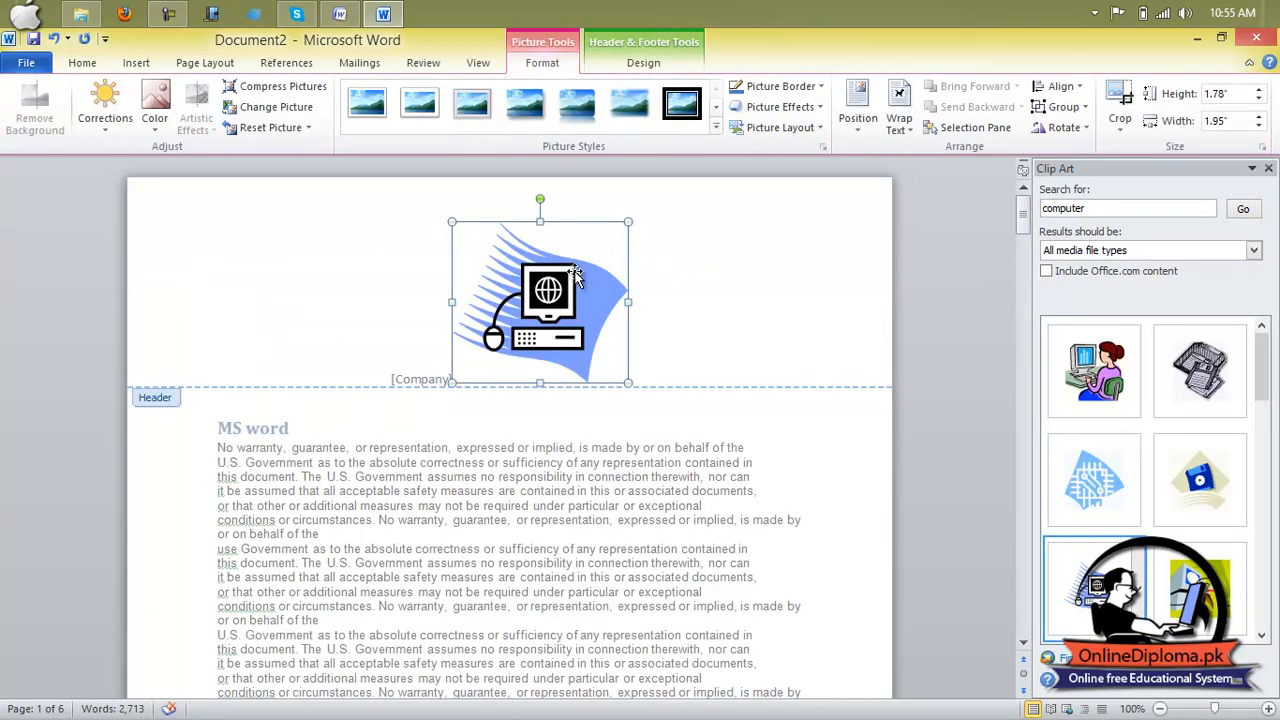
# Delete the computer clip art from the header while keeping the clip in the Clip Organizer.
pyautogui.press('Delete')
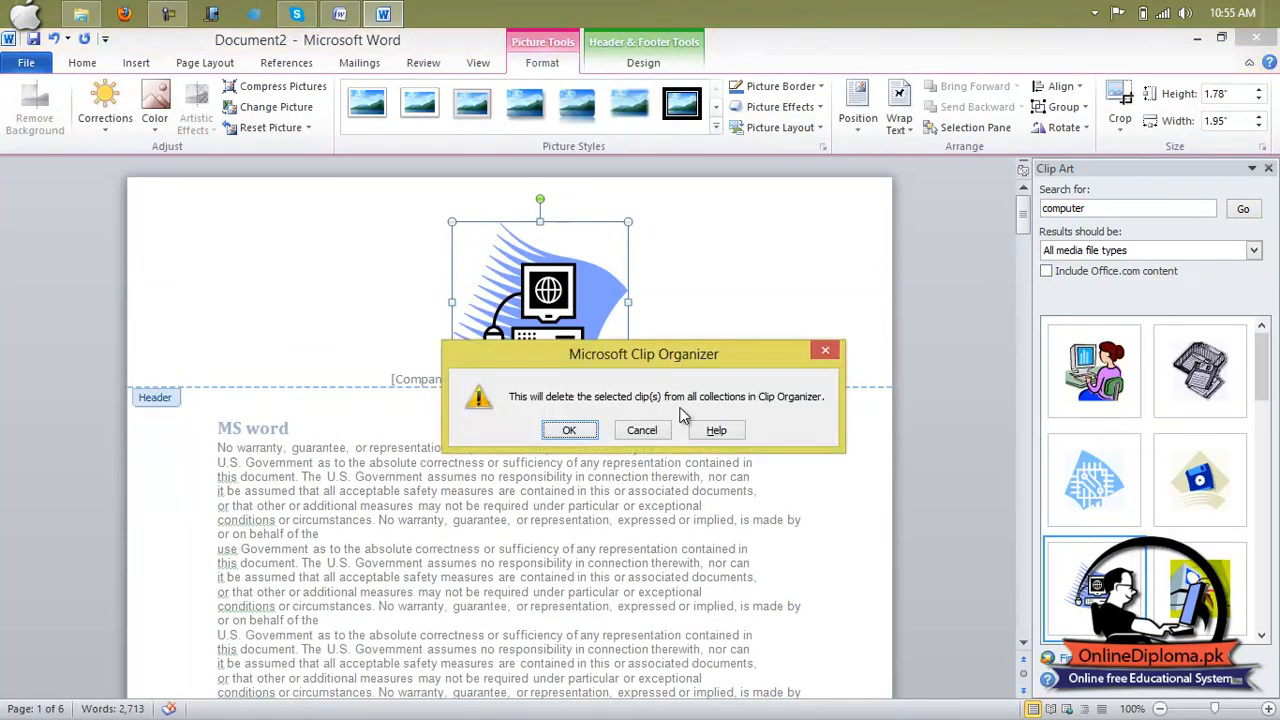
pyautogui.click(815, 354)
pyautogui.press('Delete')
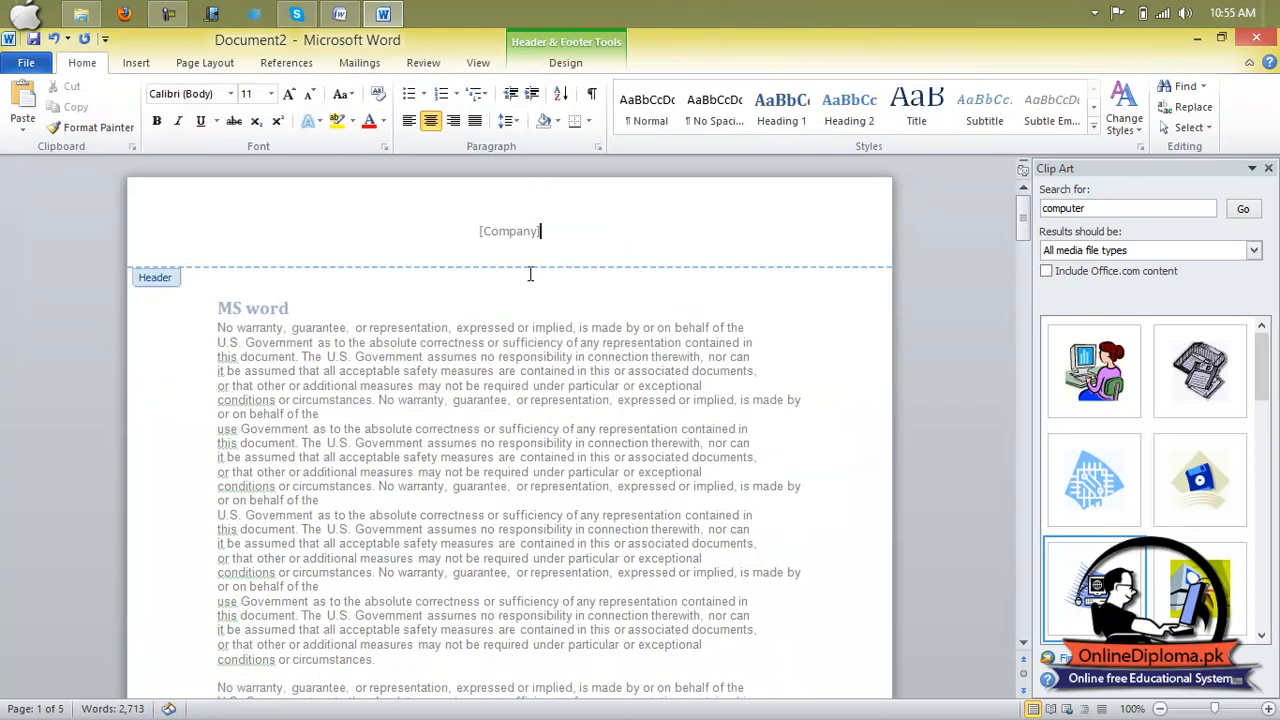
# Remove the Company property placeholder from the header, leaving the header empty.
pyautogui.doubleClick(598, 229)
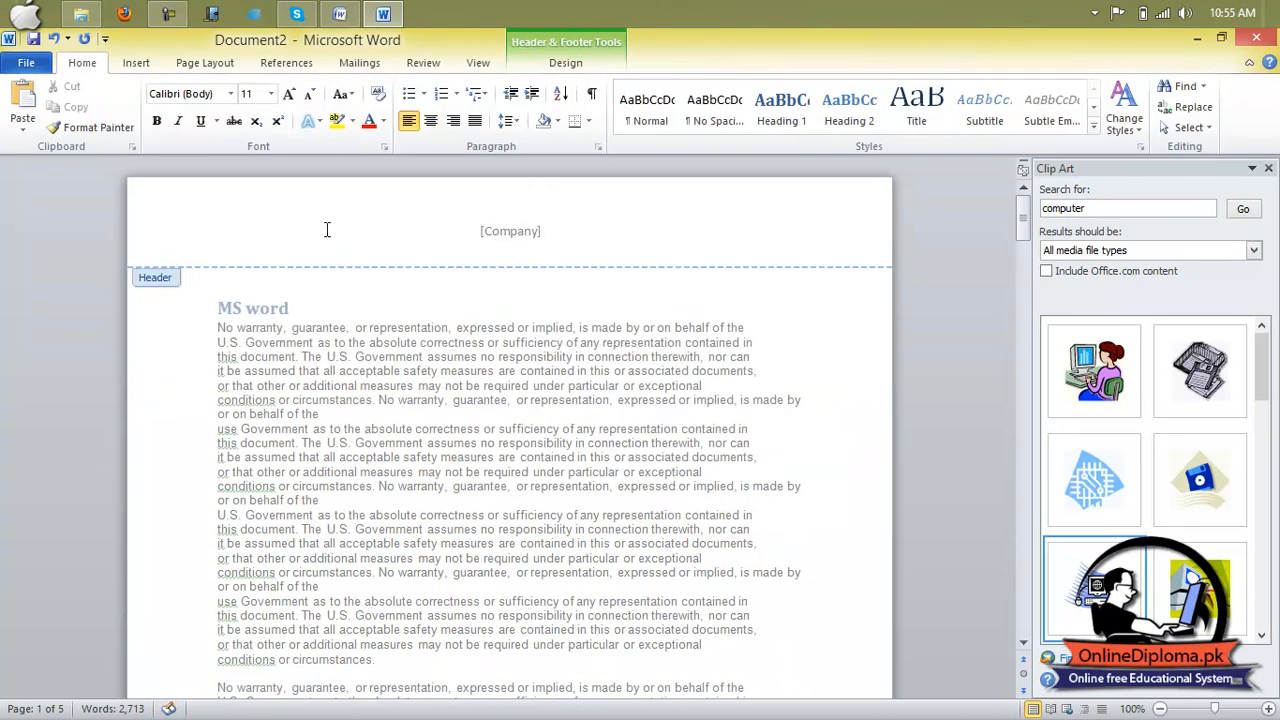
pyautogui.click(366, 229)
pyautogui.press('Delete')
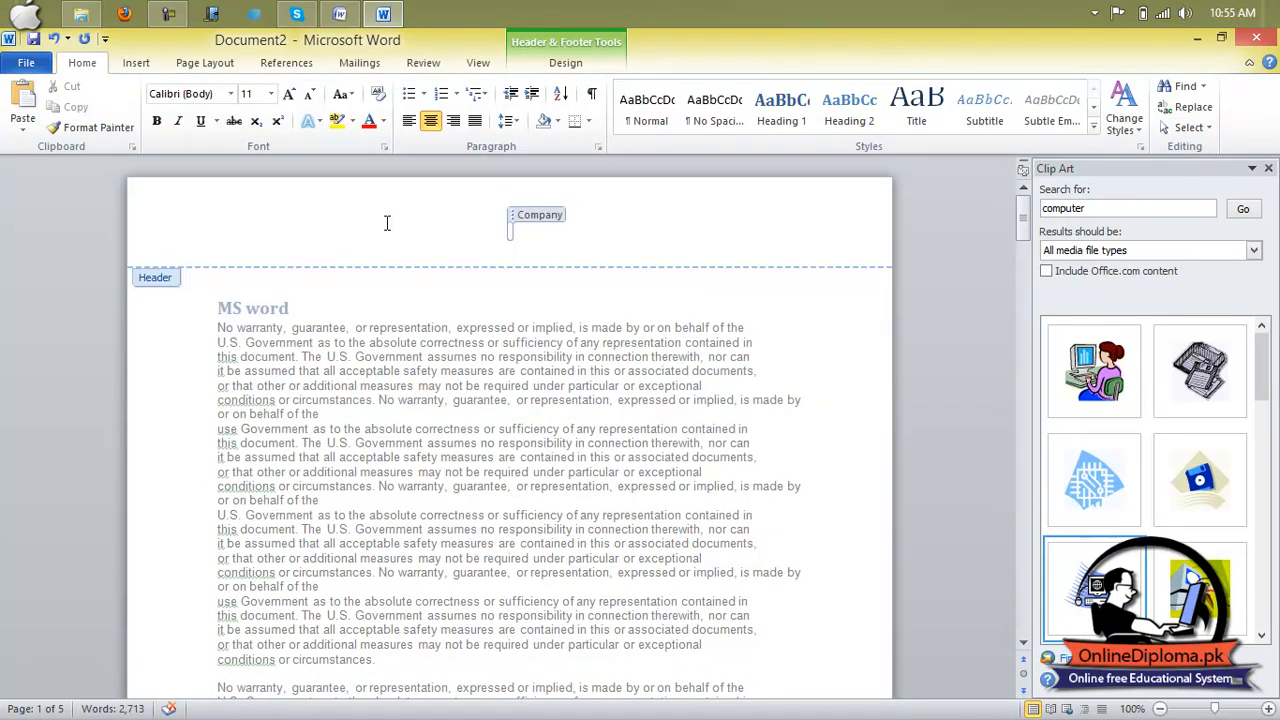
pyautogui.doubleClick(417, 225)
pyautogui.click(492, 236)
pyautogui.press('Delete')
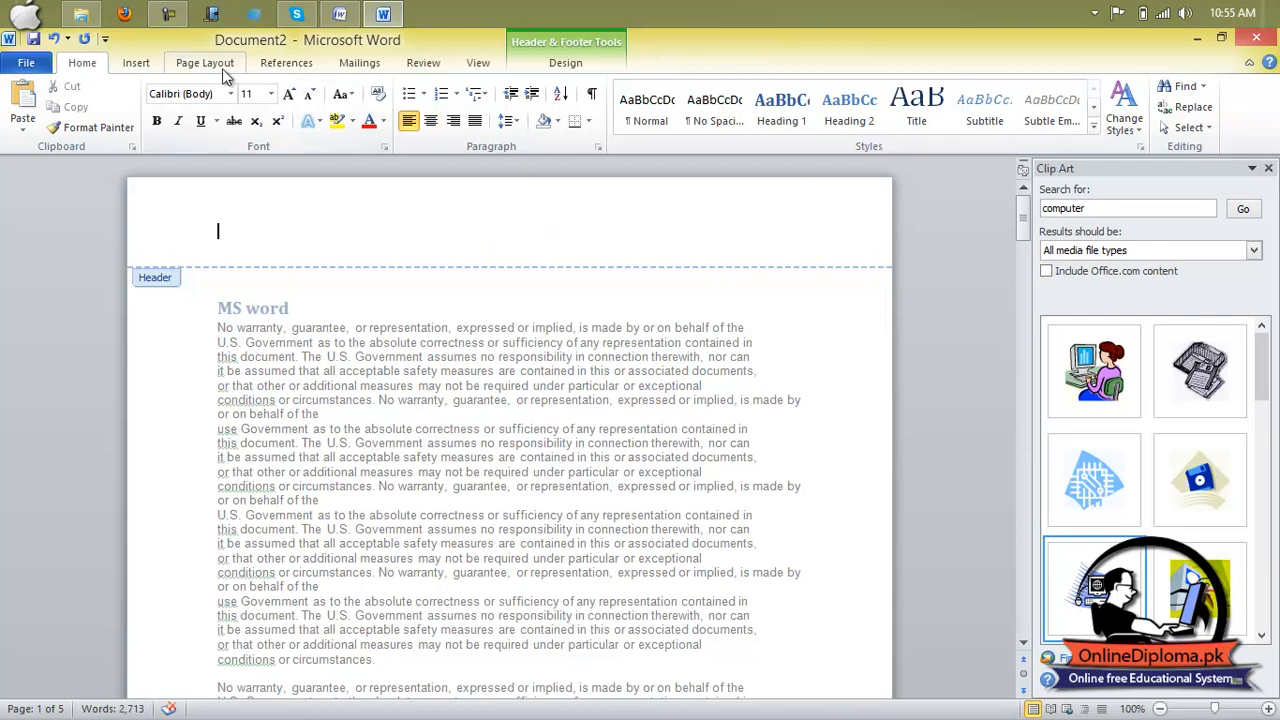
# Jump from the header to the first page's footer and back to the header.
pyautogui.click(566, 63)
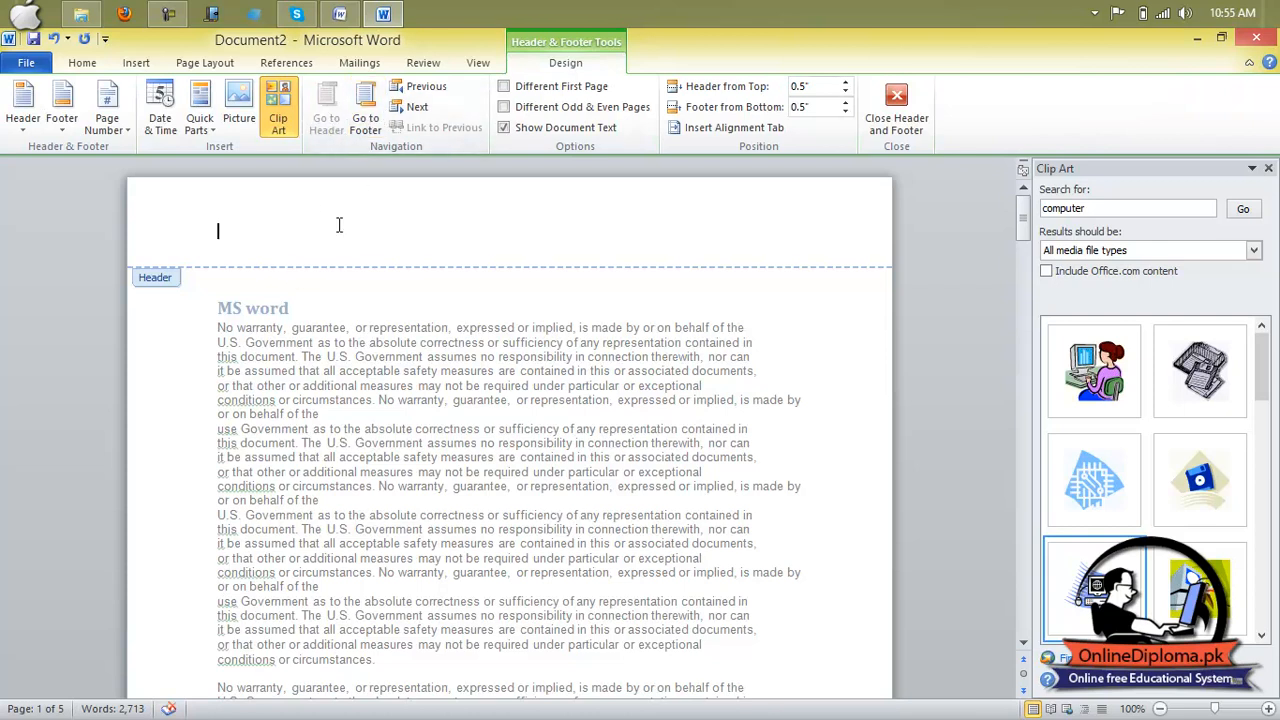
pyautogui.click(366, 108)
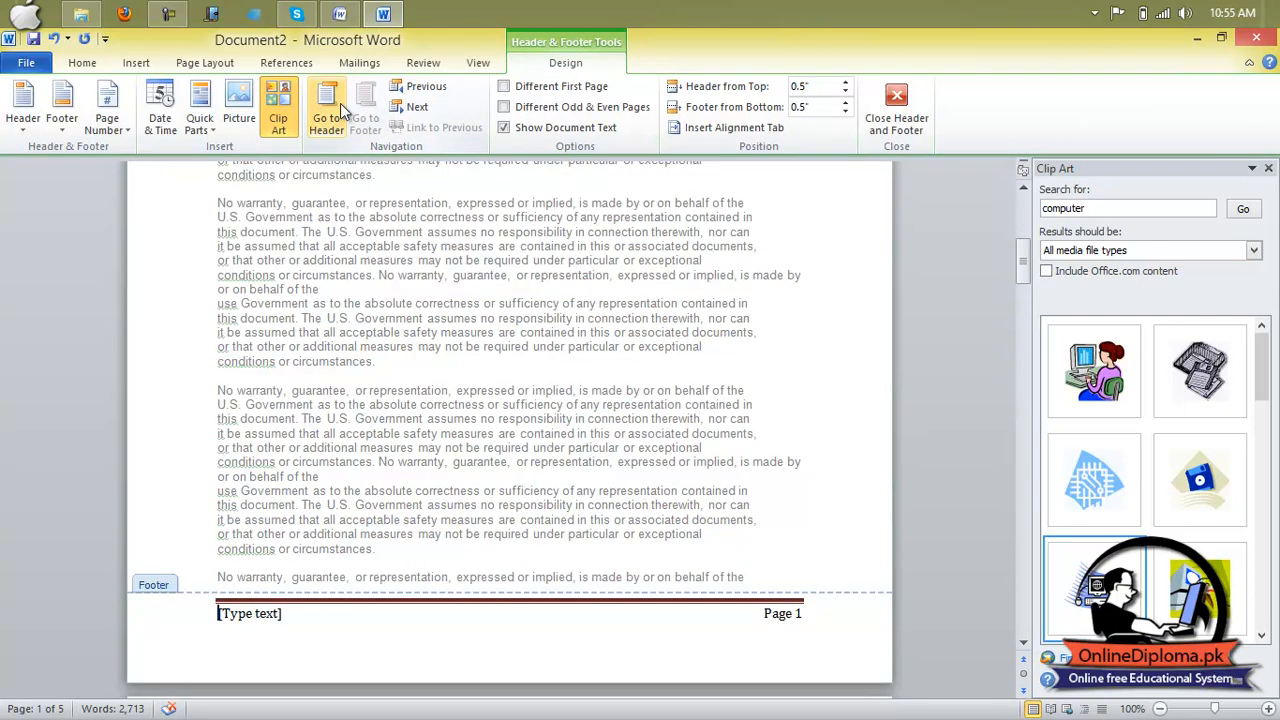
pyautogui.click(325, 112)
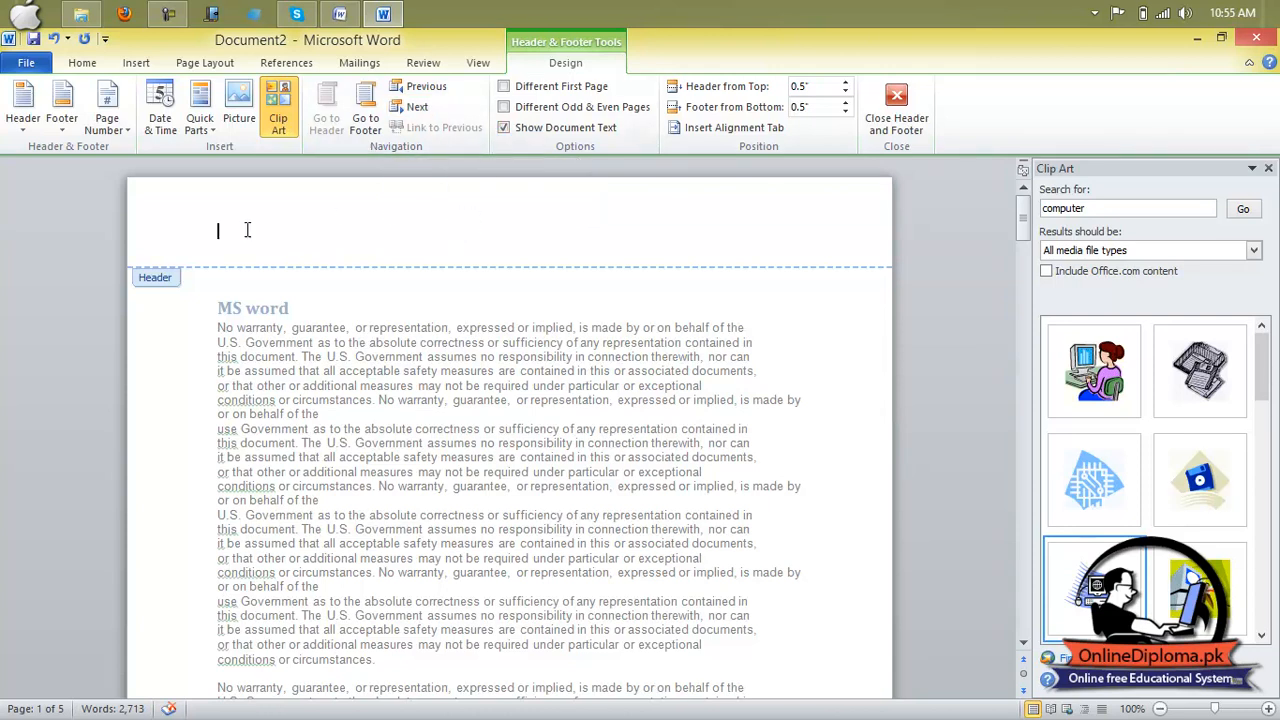
# Insert the built-in Blank (Three Columns) header into the document.
pyautogui.click(23, 120)
pyautogui.click(23, 120)
pyautogui.click(24, 121)
pyautogui.click(133, 318)
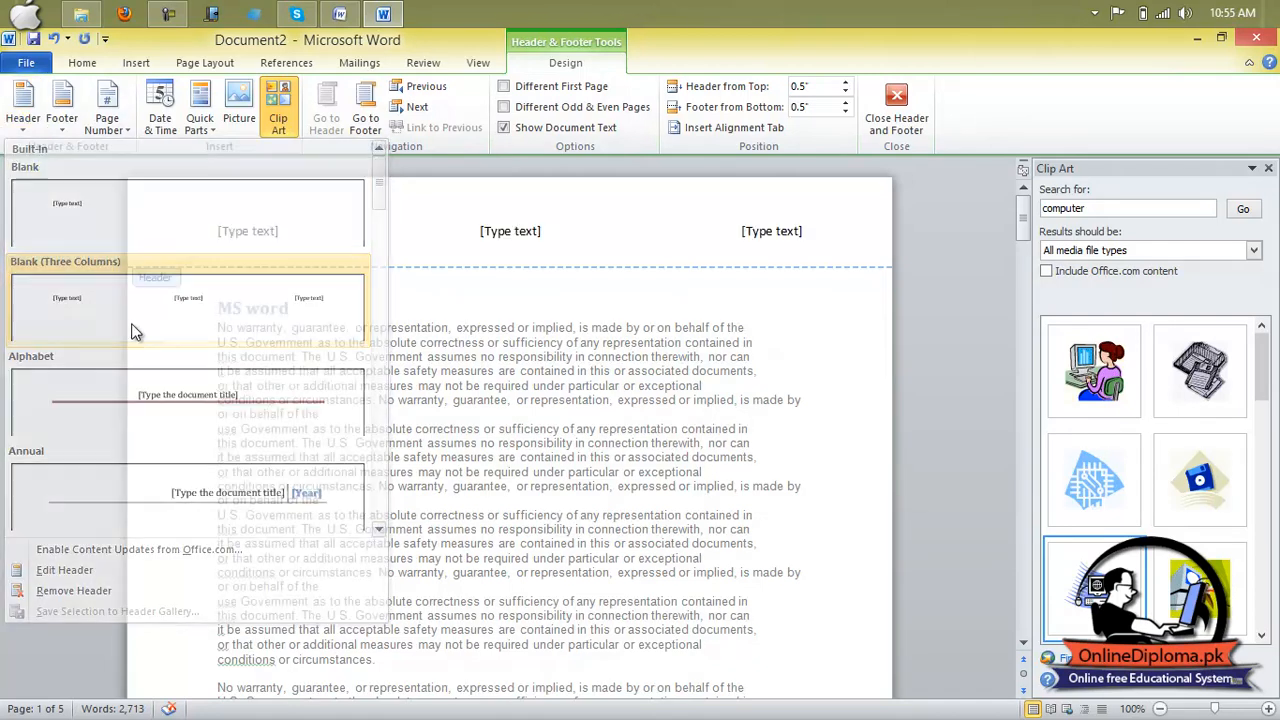
# Fill the three header placeholders with "Subject", "Computer" and "Ms office 2010".
pyautogui.click(266, 237)
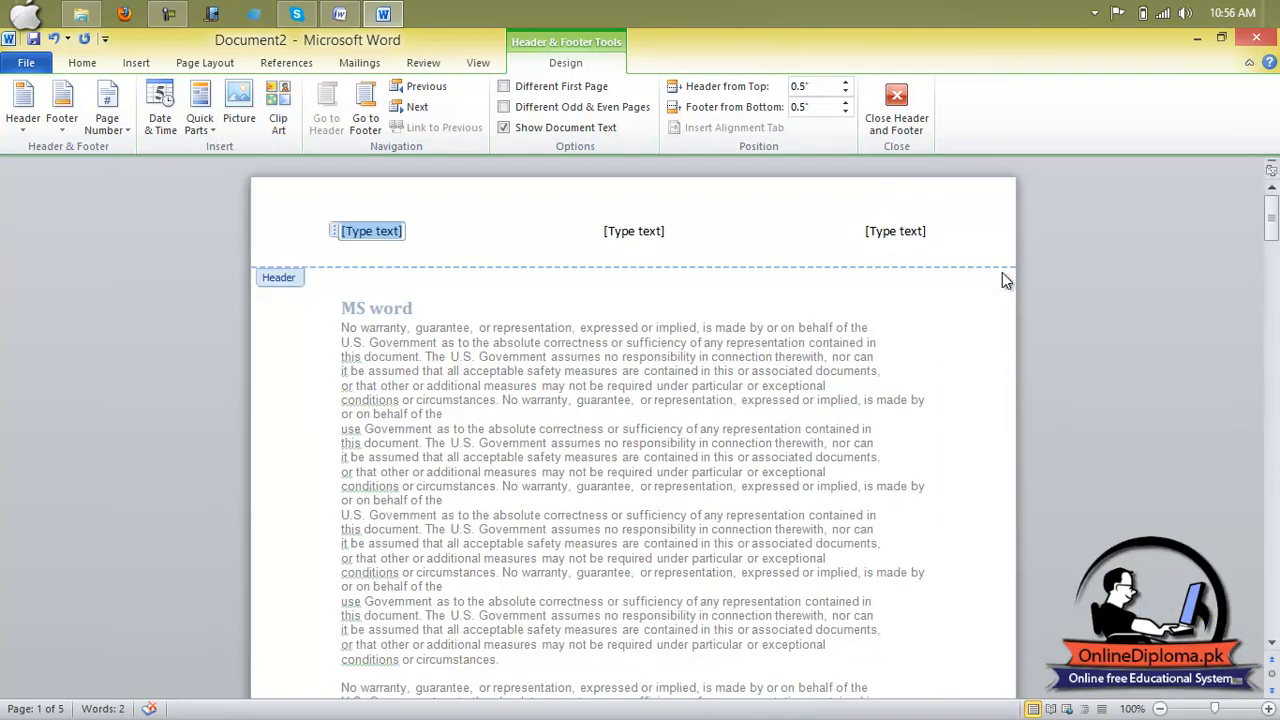
pyautogui.press('Delete')
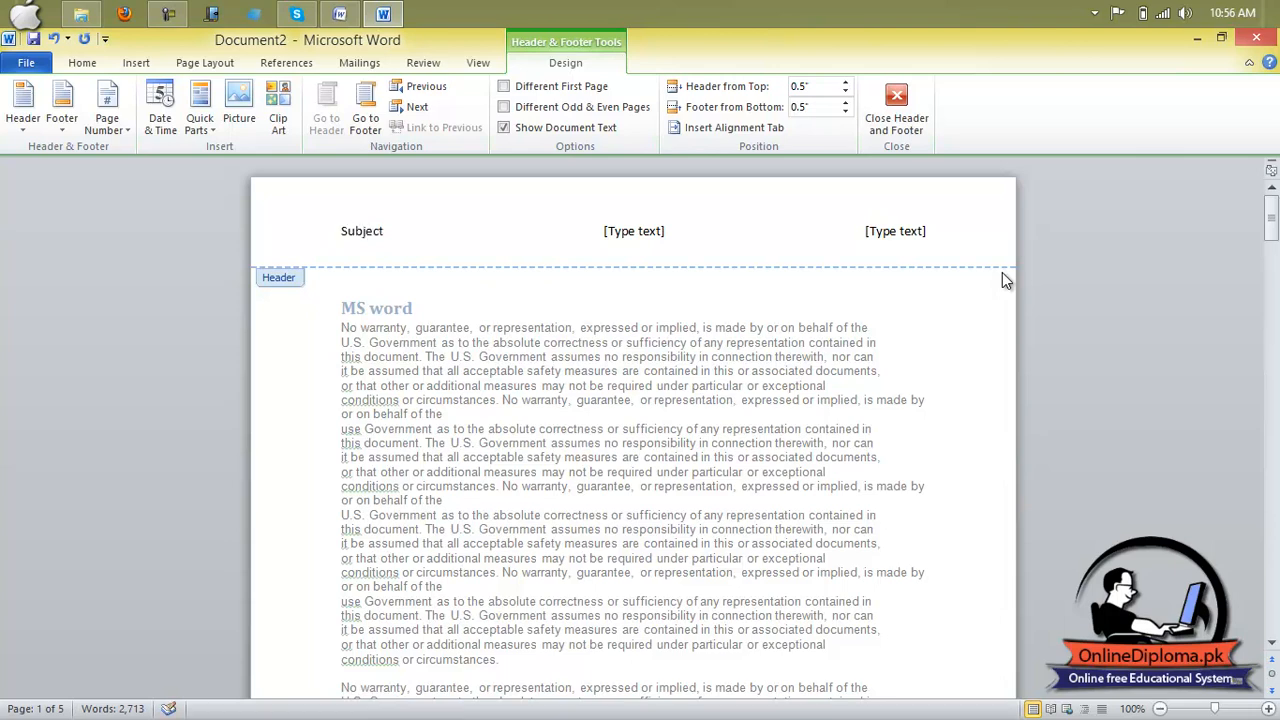
pyautogui.click(641, 235)
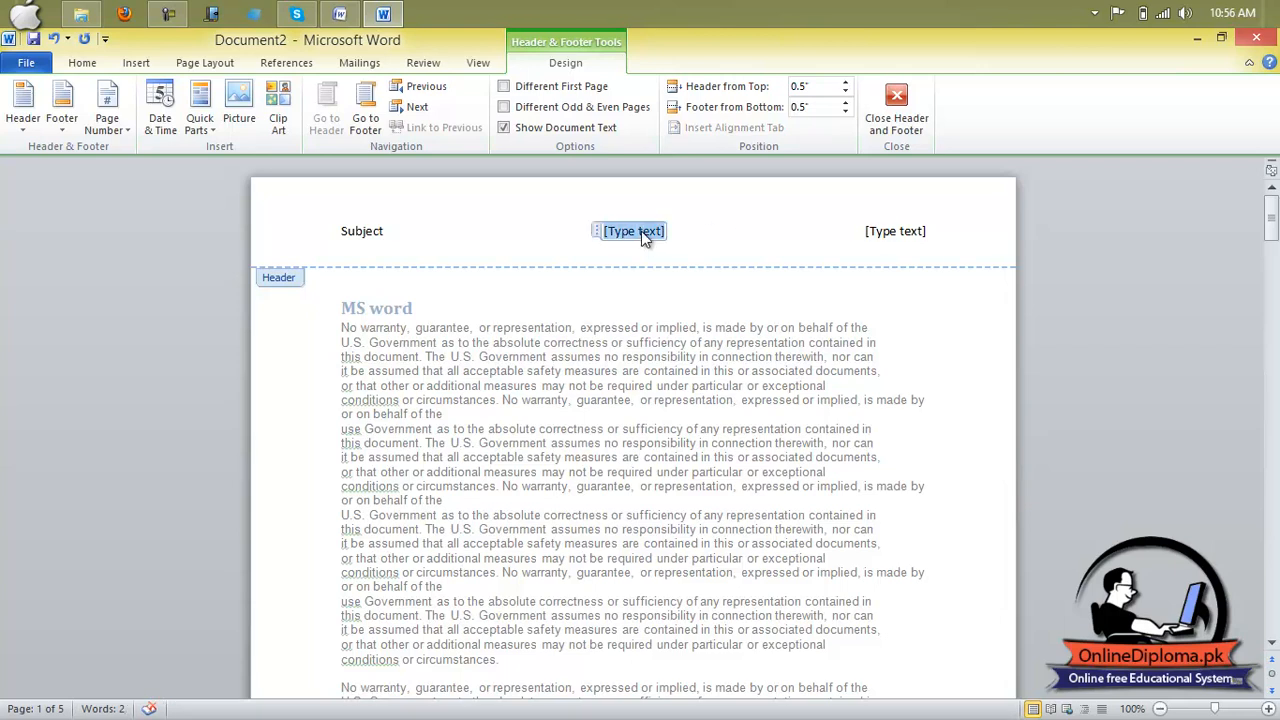
pyautogui.write('Computer')
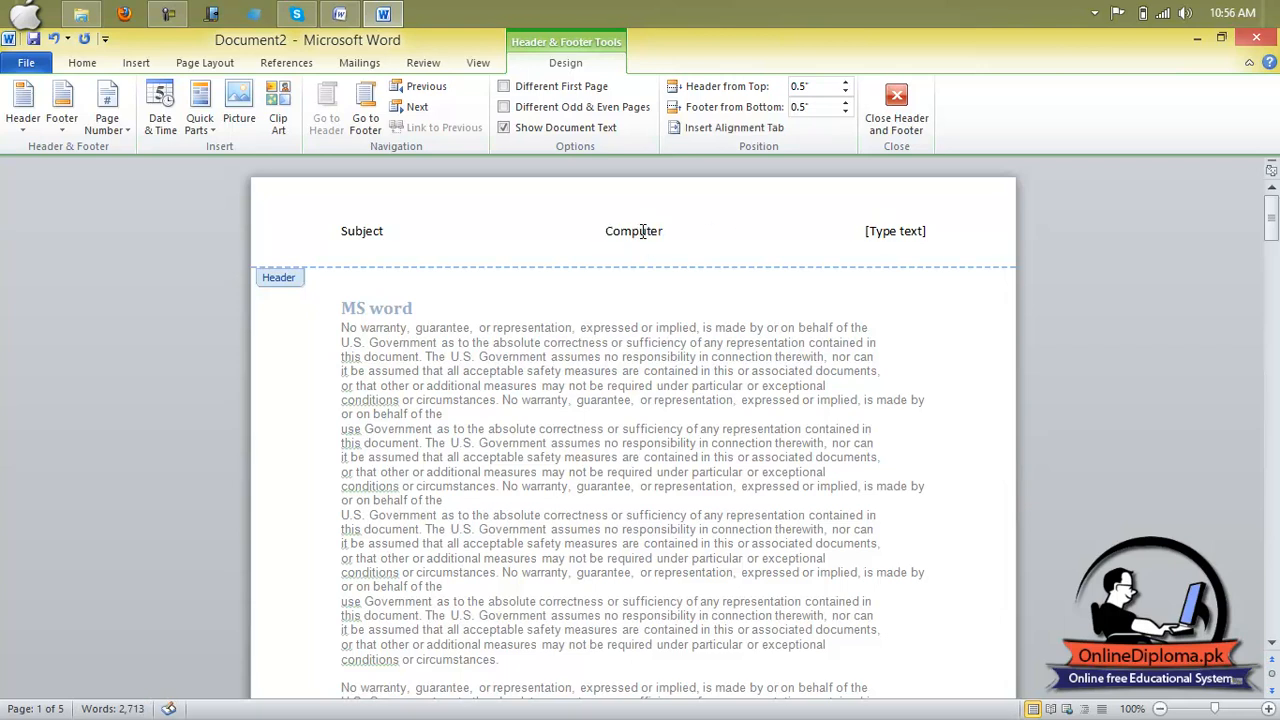
pyautogui.click(918, 232)
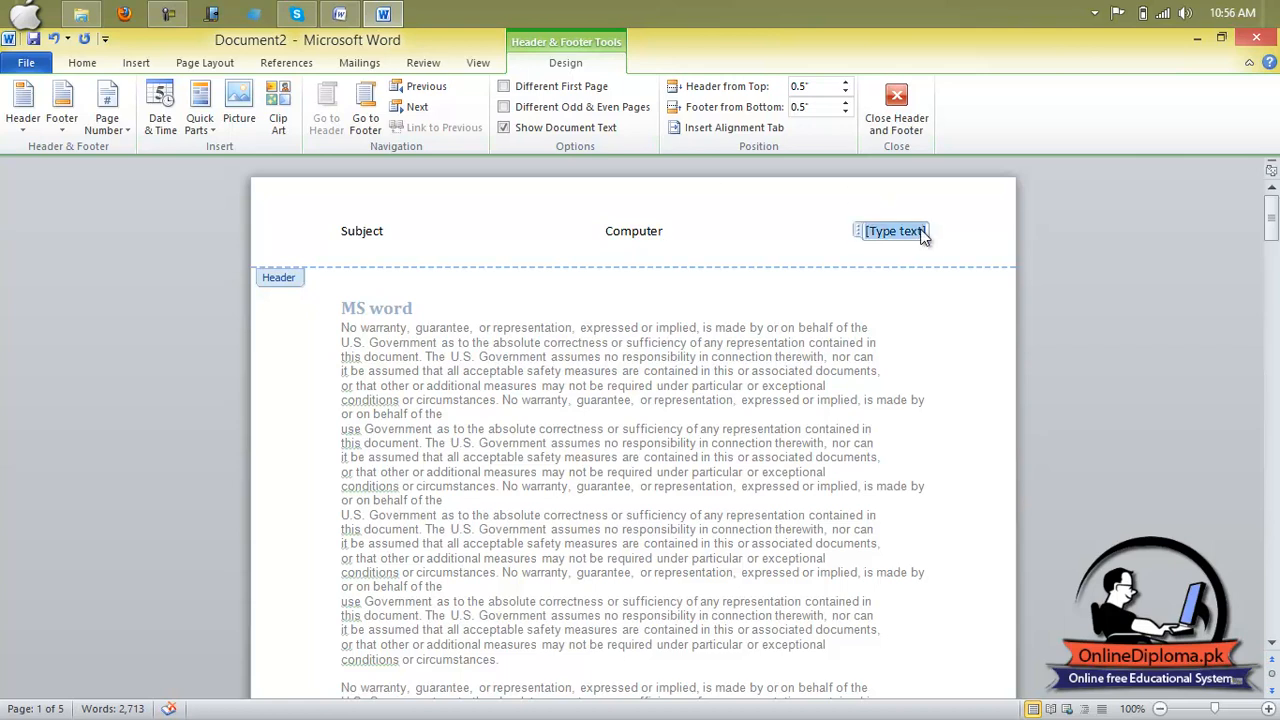
pyautogui.write('Ms offi')
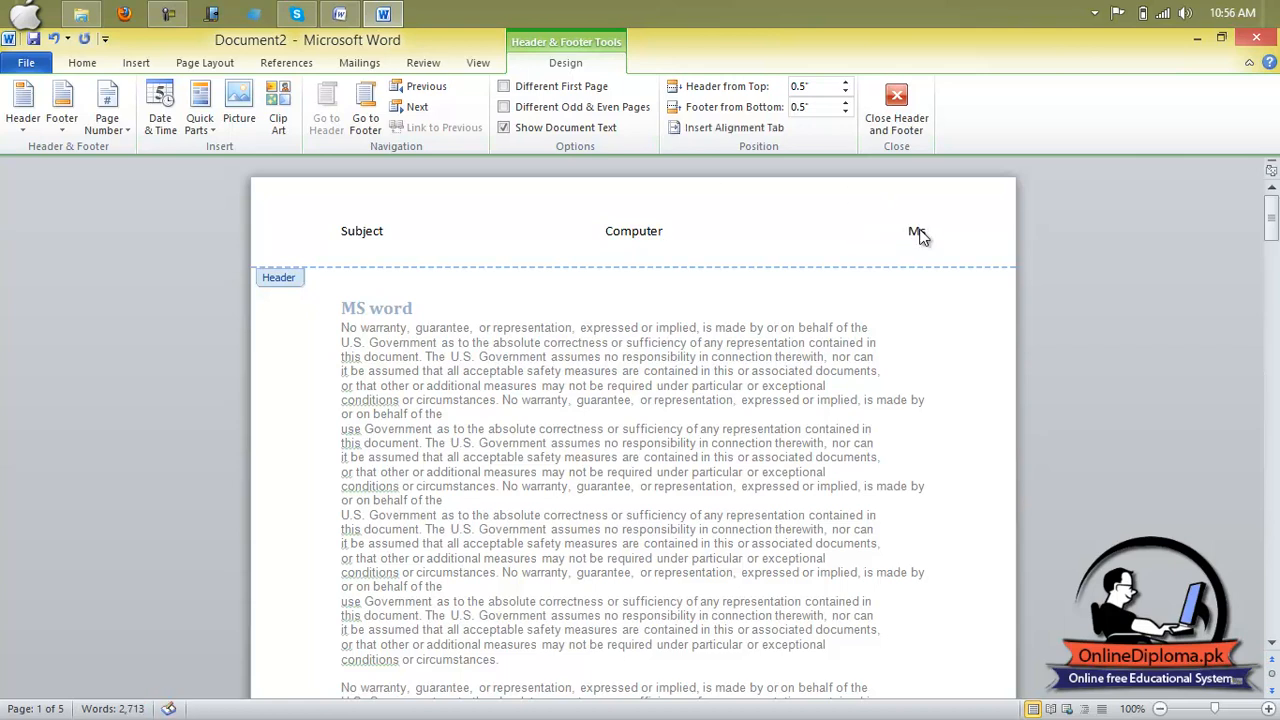
pyautogui.write('ce 2010')
# Replace the footer's placeholder text with "Create by" followed by the author's full name, capitalizing the first name.
pyautogui.scroll(-10, 887, 243)
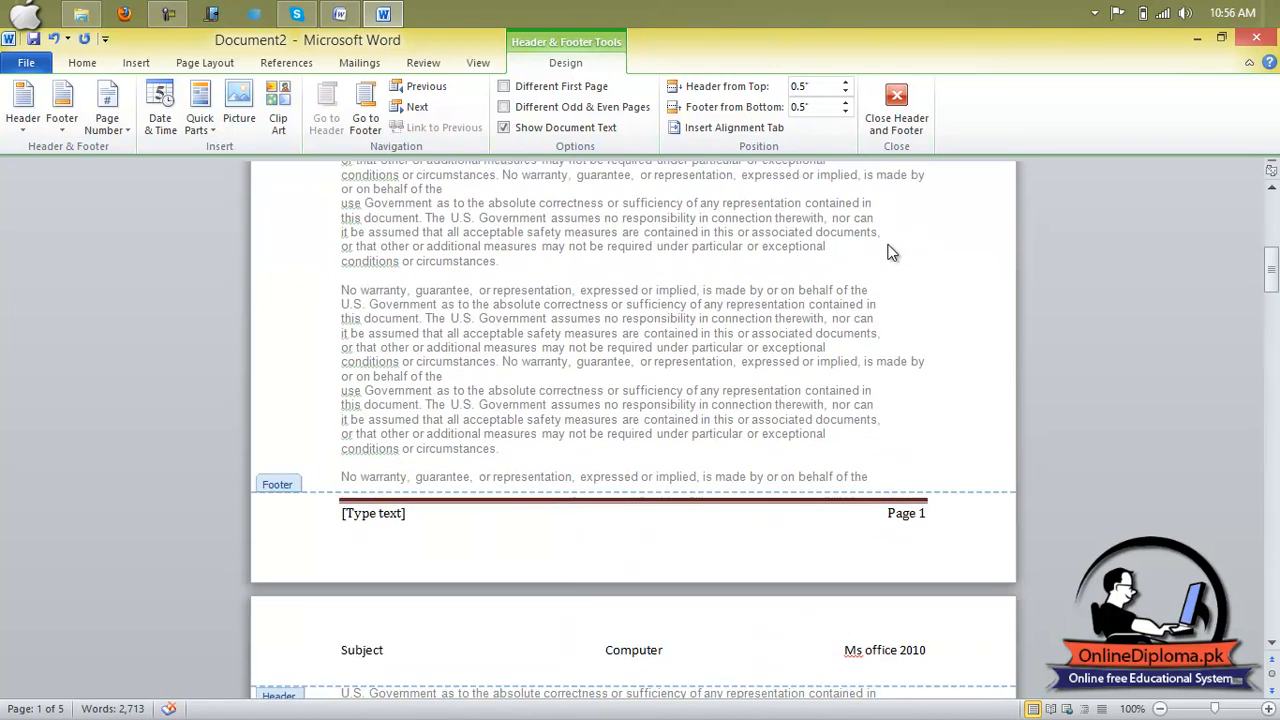
pyautogui.click(380, 530)
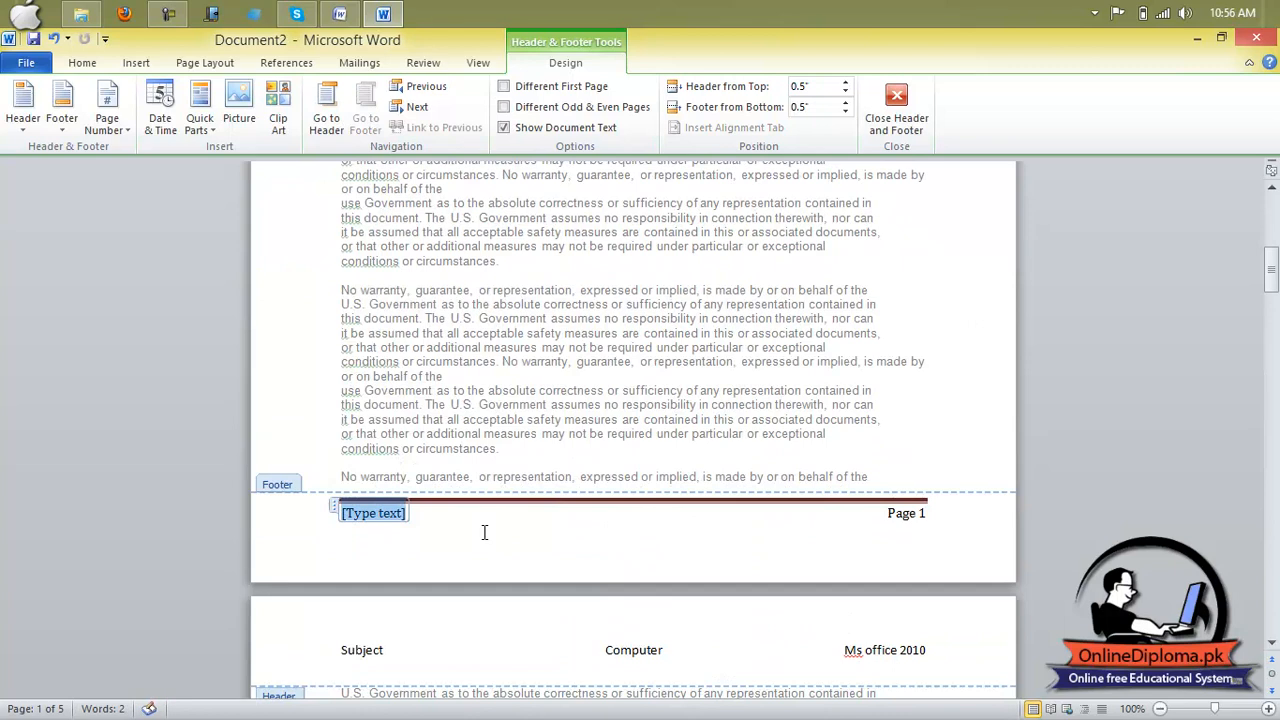
pyautogui.write('create')
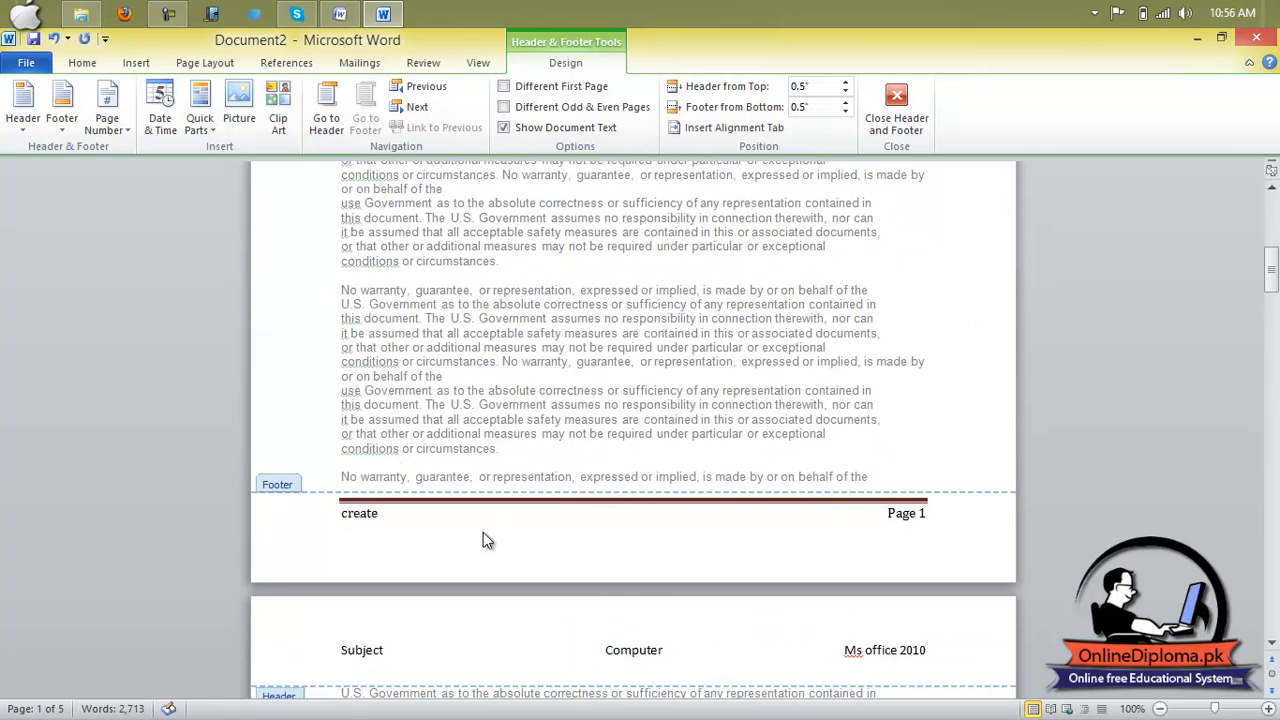
pyautogui.write(' by taimur per')
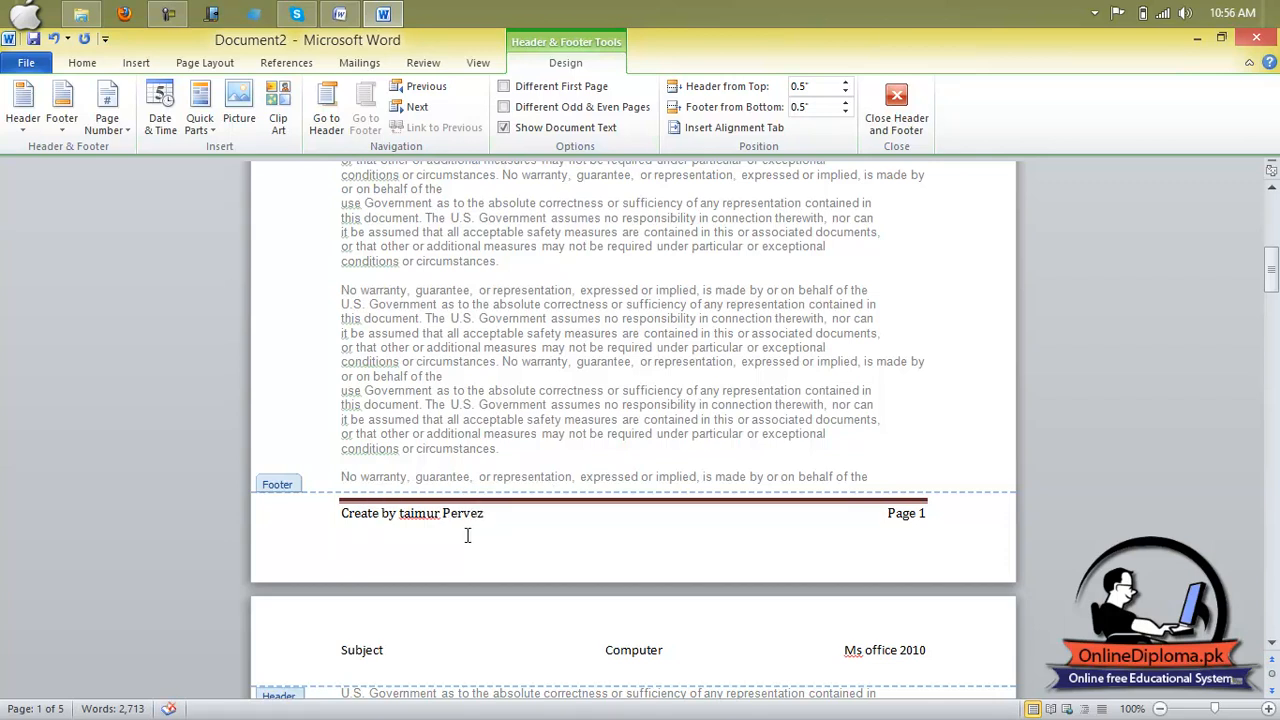
pyautogui.doubleClick(405, 512)
pyautogui.click(406, 514)
pyautogui.press('BackSpace')
pyautogui.write('T')
# Turn on Different First Page, check the first page's header and footer, and turn the option off again.
pyautogui.scroll(-7, 484, 556)
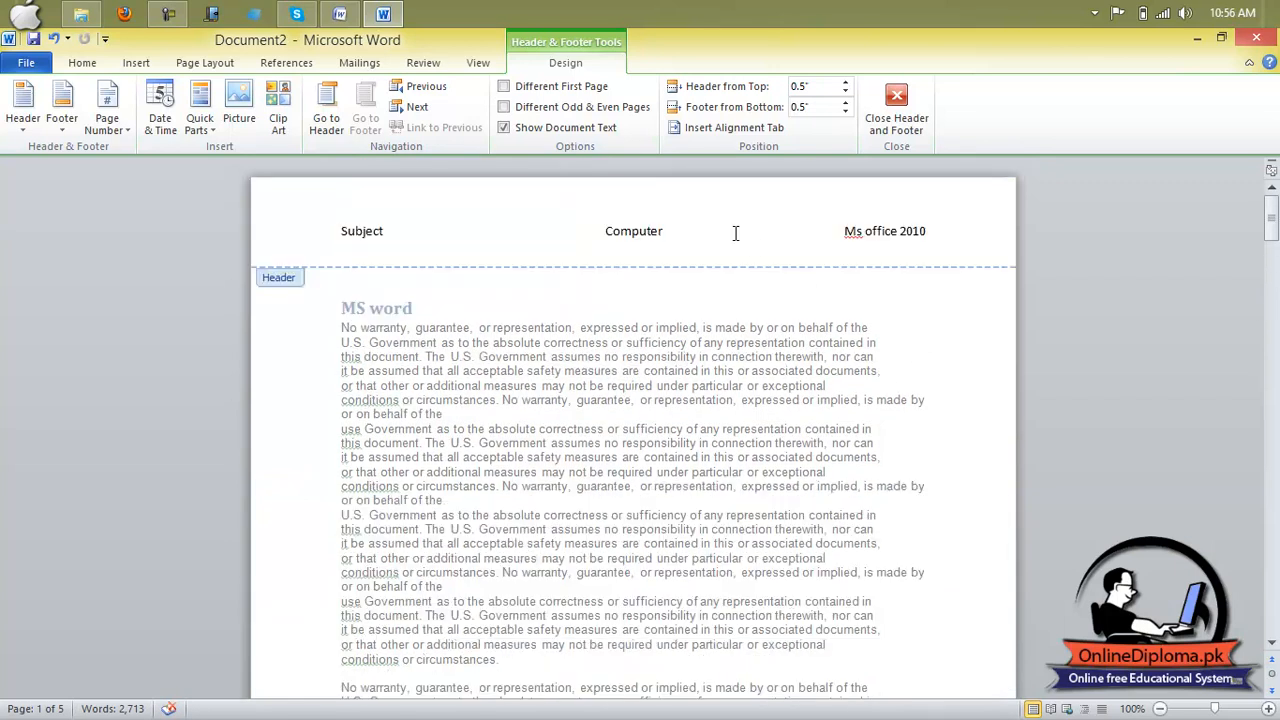
pyautogui.doubleClick(514, 95)
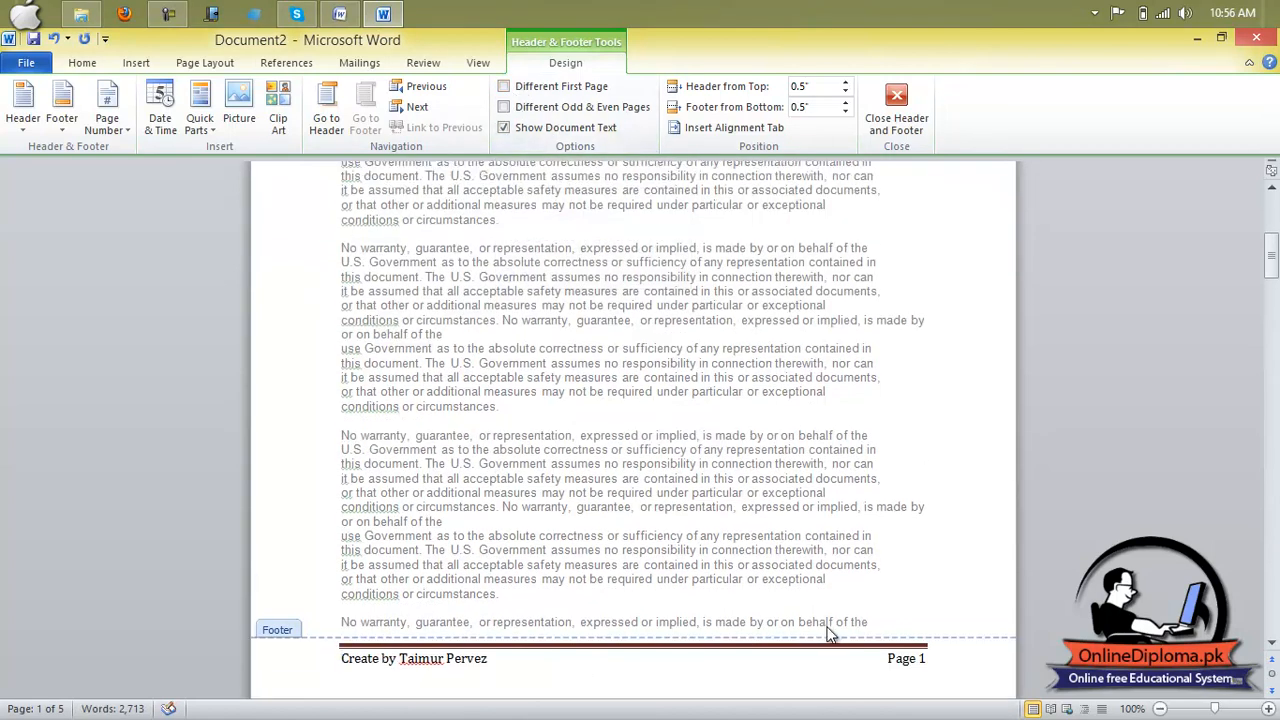
pyautogui.scroll(10, 826, 634)
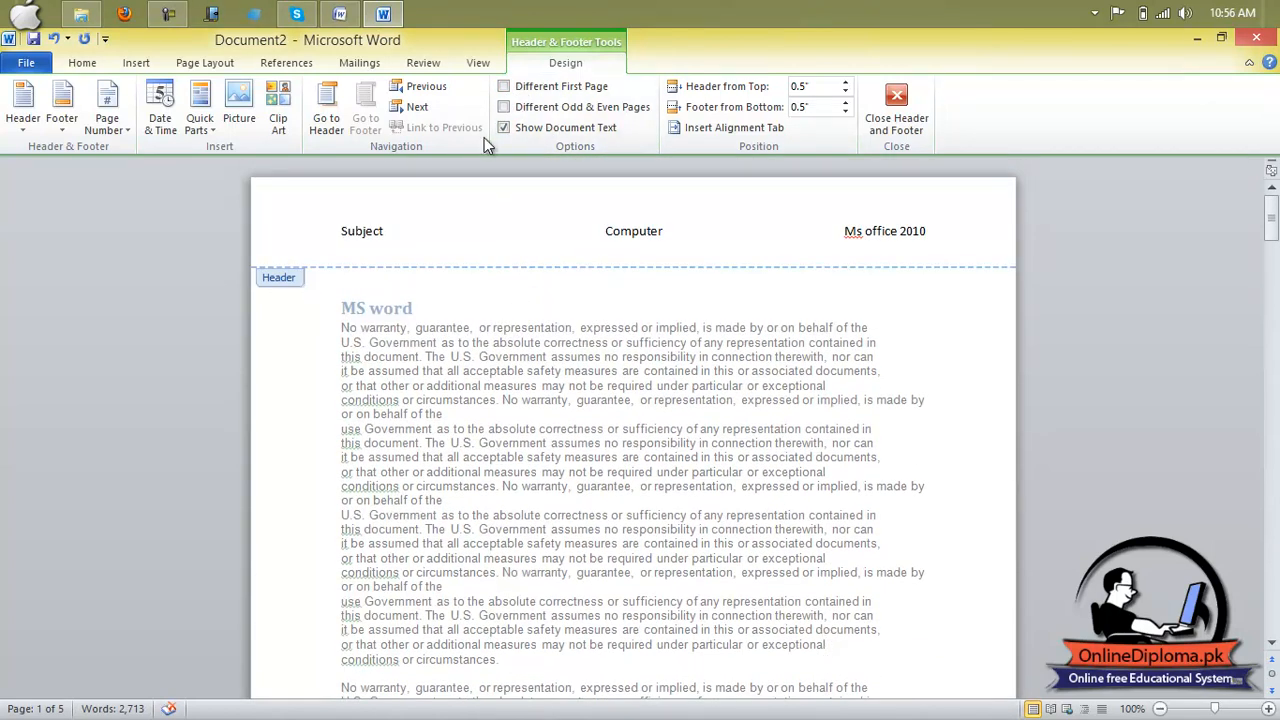
pyautogui.click(503, 86)
pyautogui.scroll(10, 563, 250)
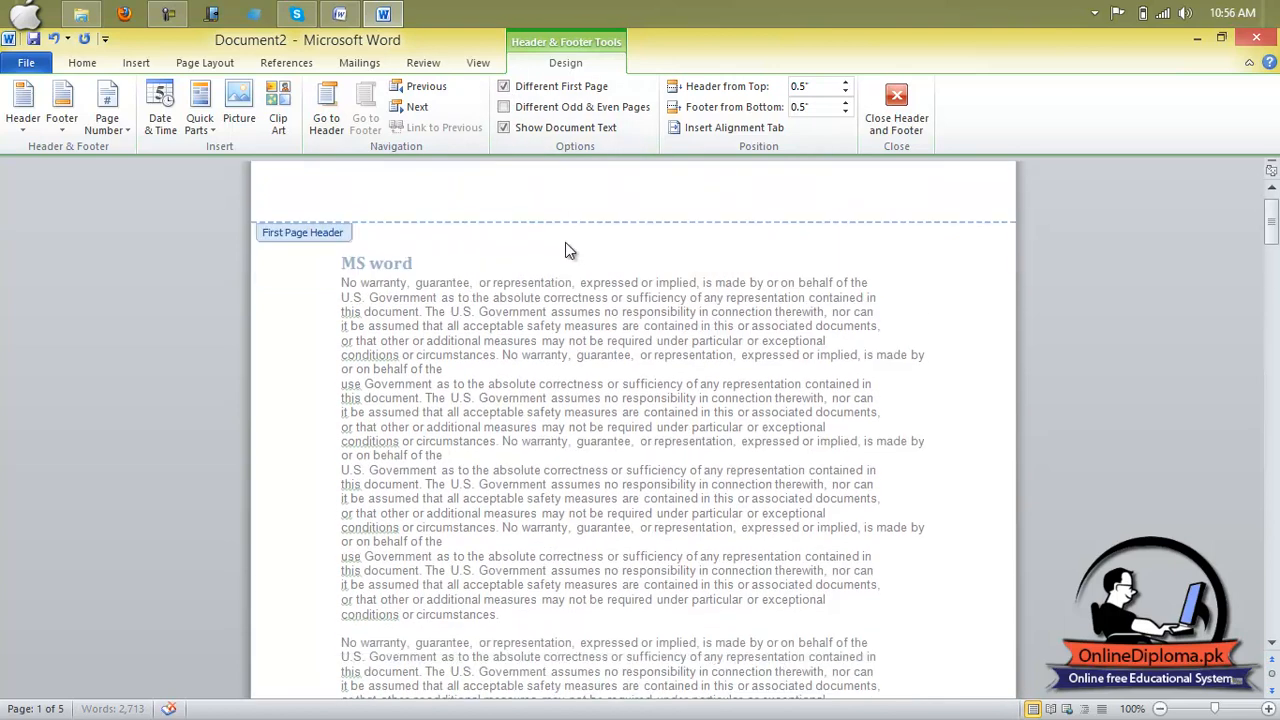
pyautogui.scroll(-8, 829, 244)
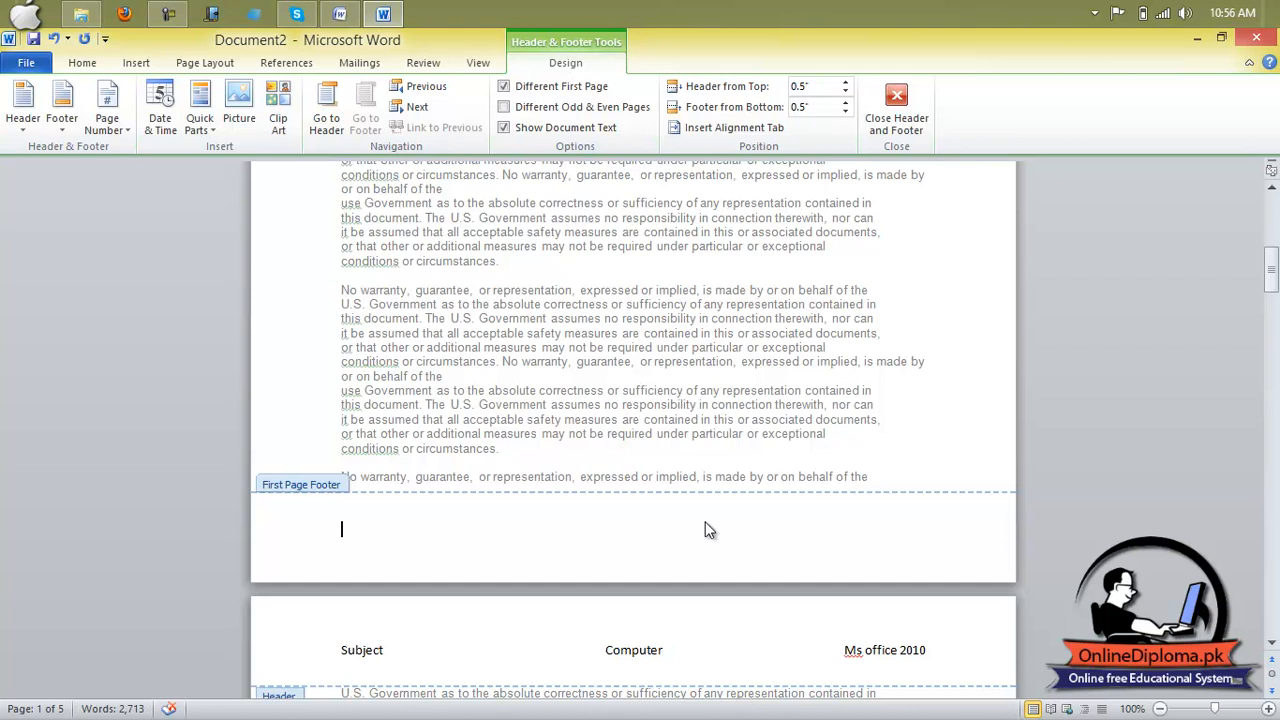
pyautogui.click(505, 86)
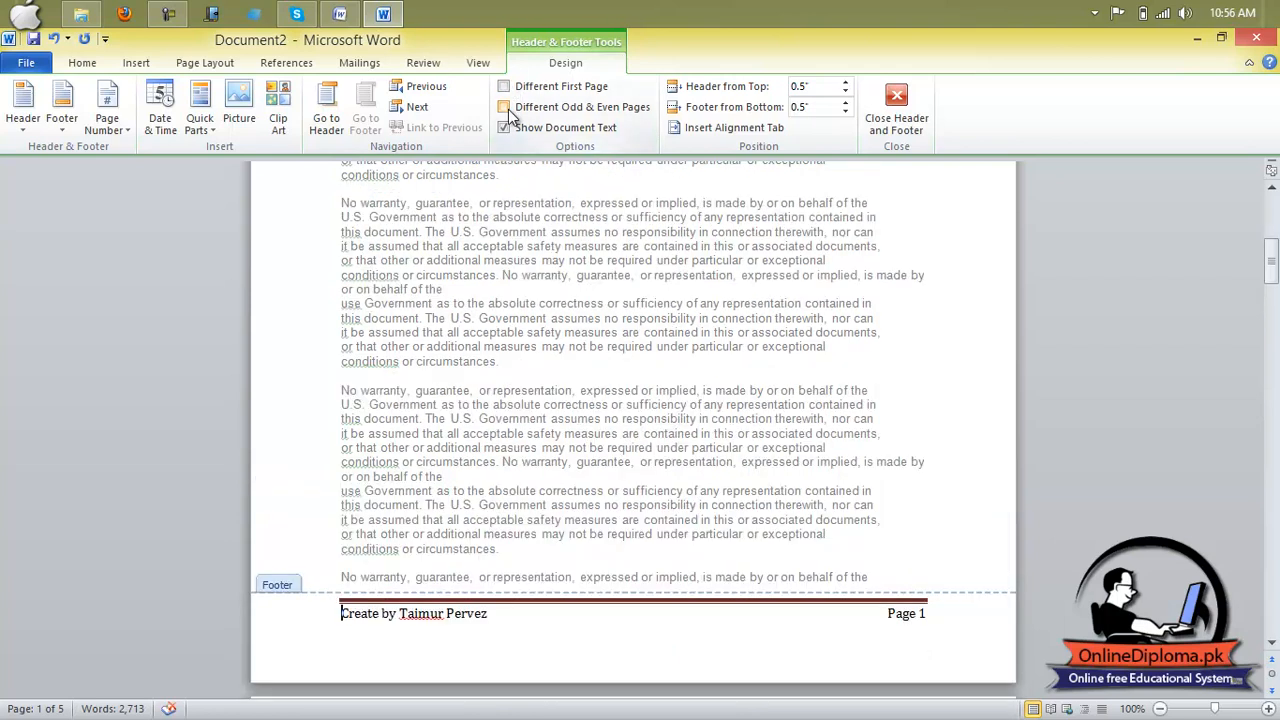
# Turn on Different Odd & Even Pages and compare the headers and footers of the odd and even pages.
pyautogui.click(505, 107)
pyautogui.scroll(8, 639, 293)
pyautogui.scroll(3, 639, 297)
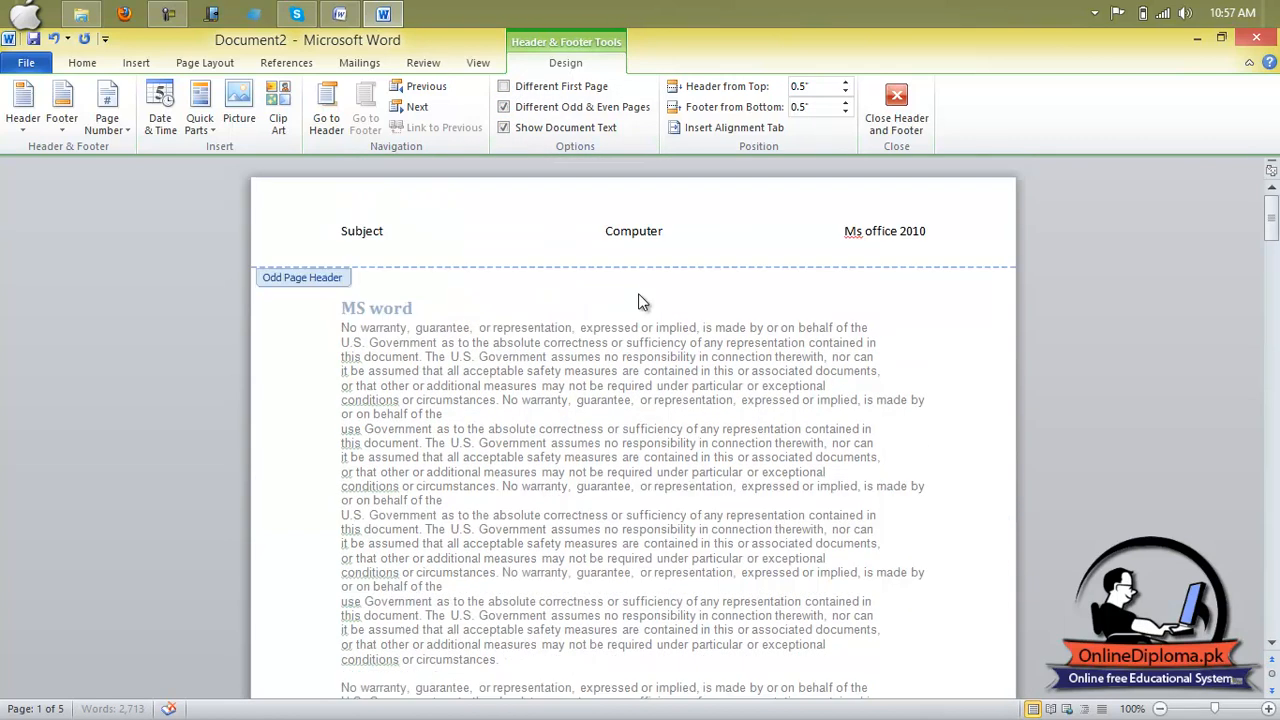
pyautogui.scroll(-15, 640, 300)
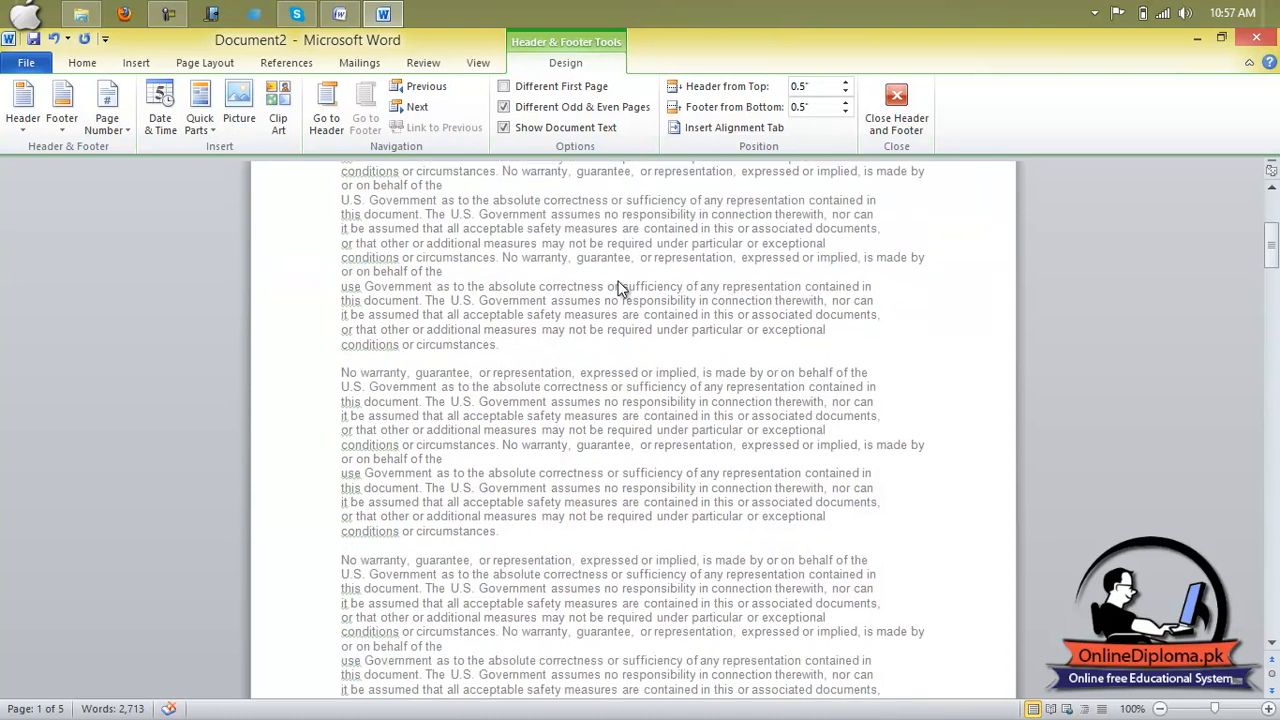
pyautogui.scroll(-18, 578, 333)
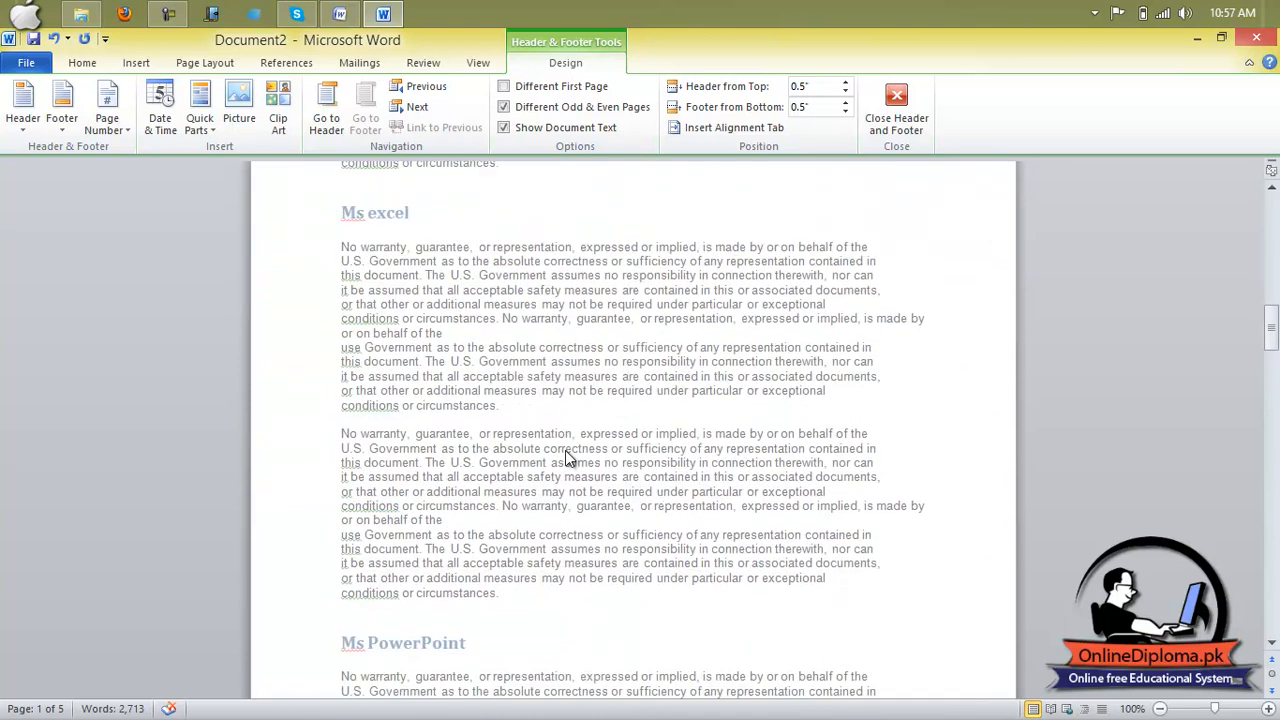
pyautogui.scroll(-3, 567, 441)
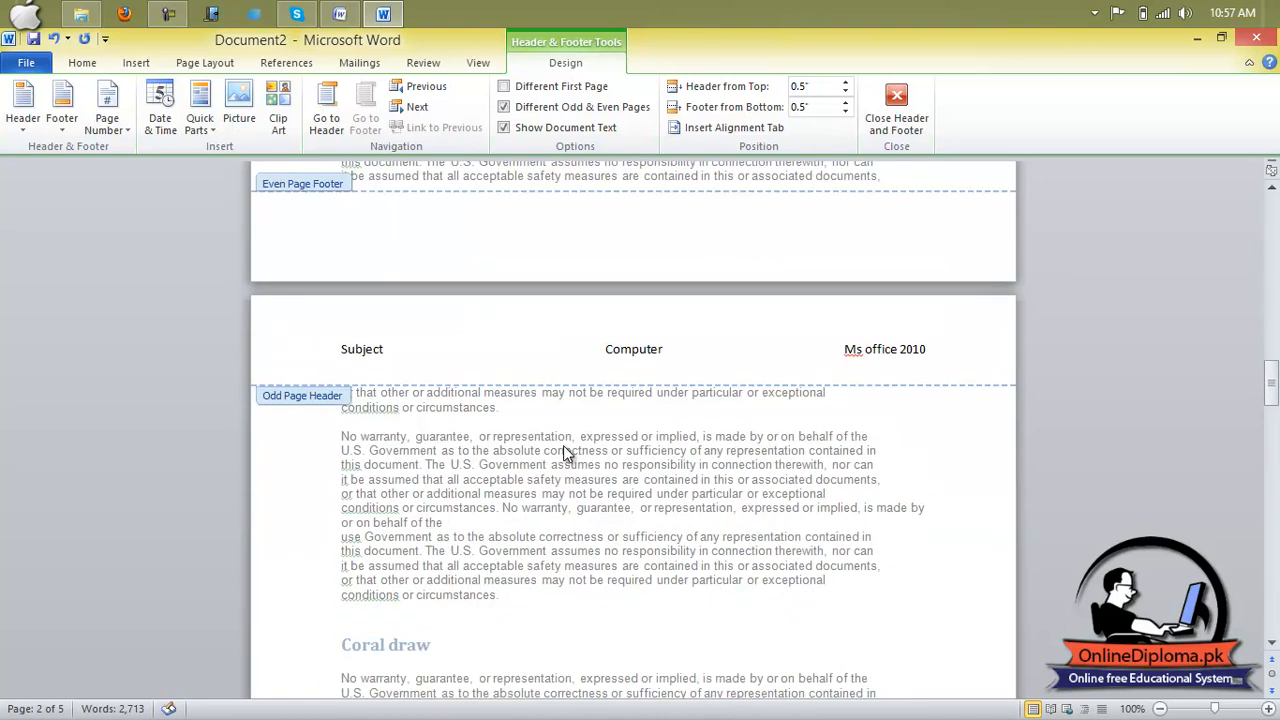
# Turn off Different Odd & Even Pages, and hide the document text behind the footer and show it again.
pyautogui.click(517, 110)
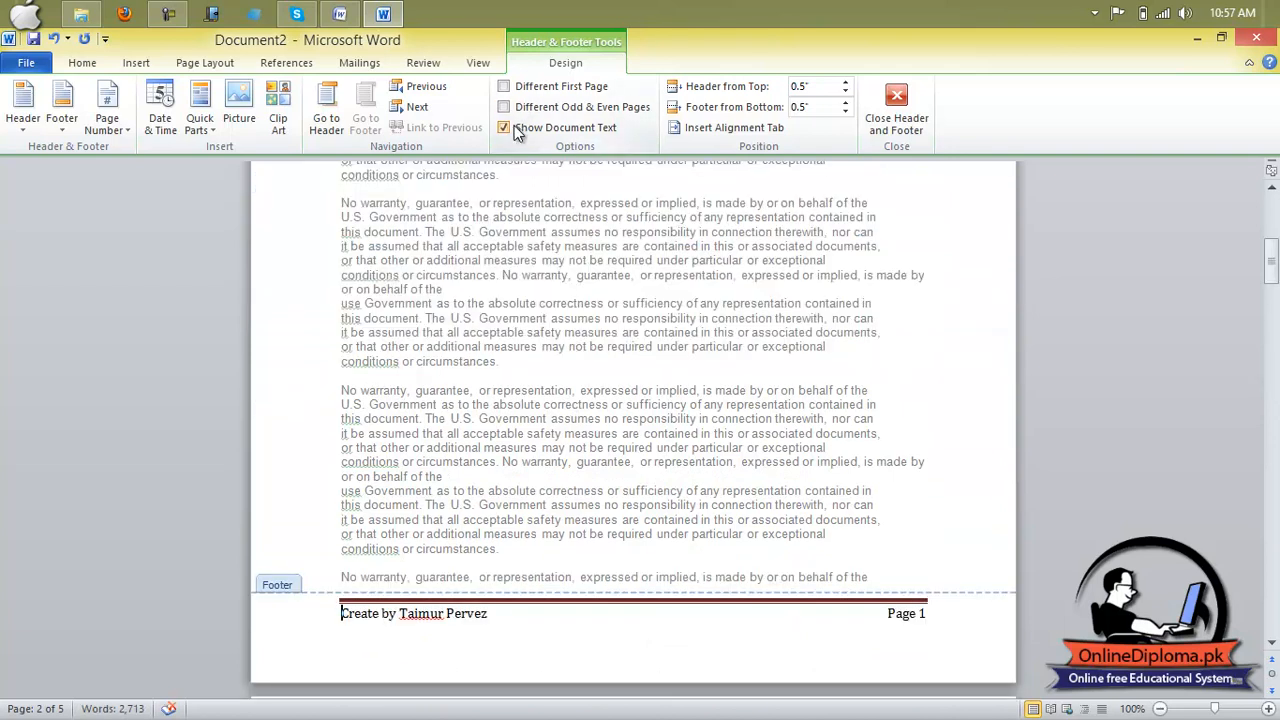
pyautogui.click(505, 128)
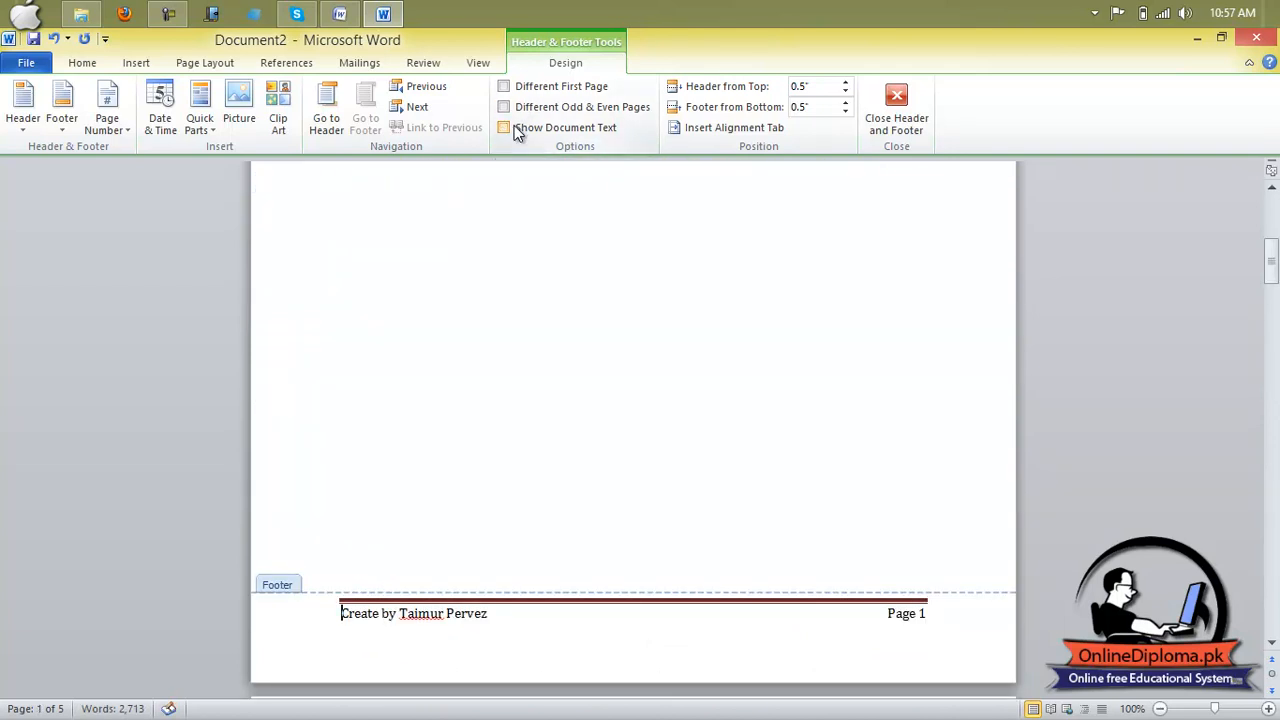
pyautogui.click(514, 128)
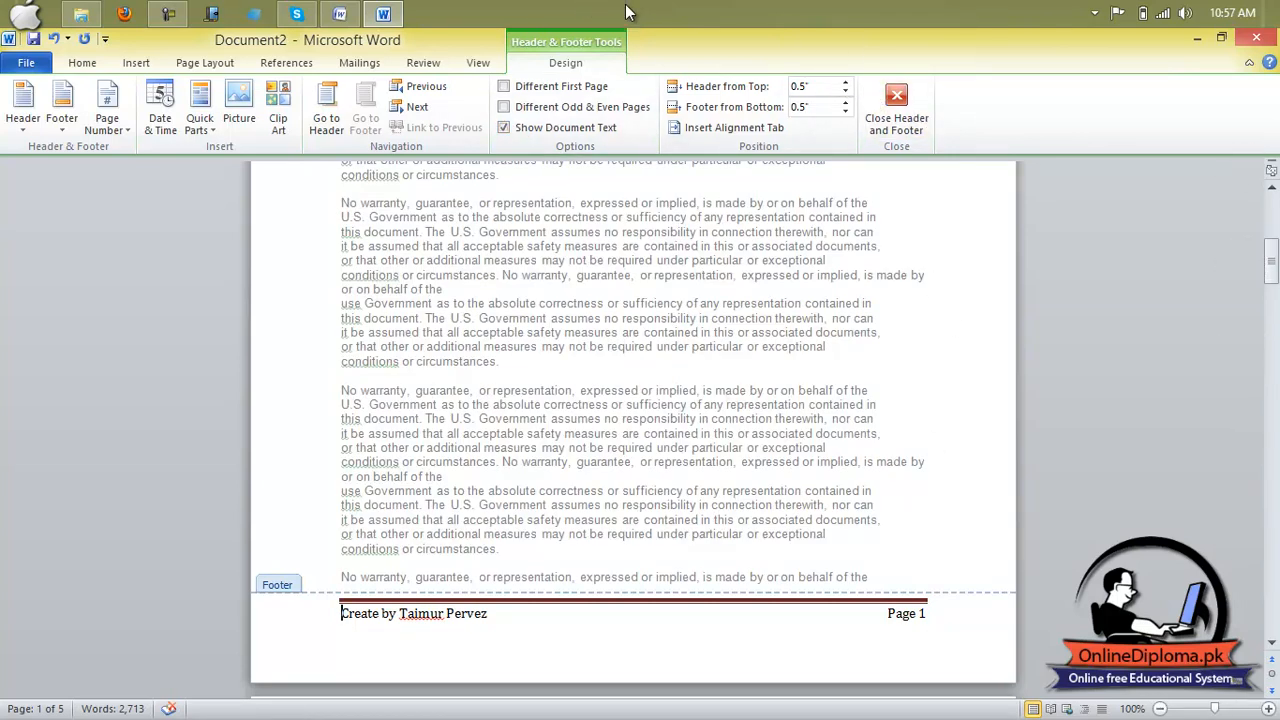
# Set the header's distance from the top of the page to 0.8".
pyautogui.click(847, 84)
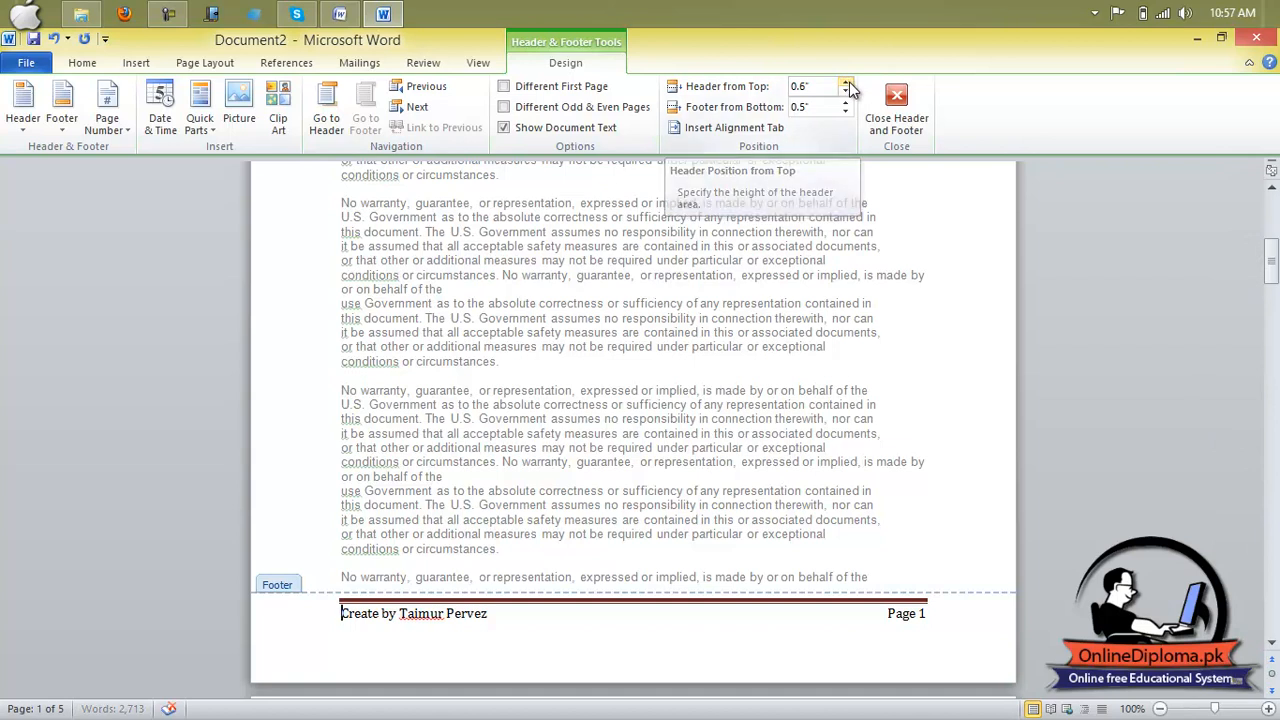
pyautogui.moveTo(1270, 288); pyautogui.dragTo(1270, 235)
pyautogui.click(848, 84)
pyautogui.click(848, 84)
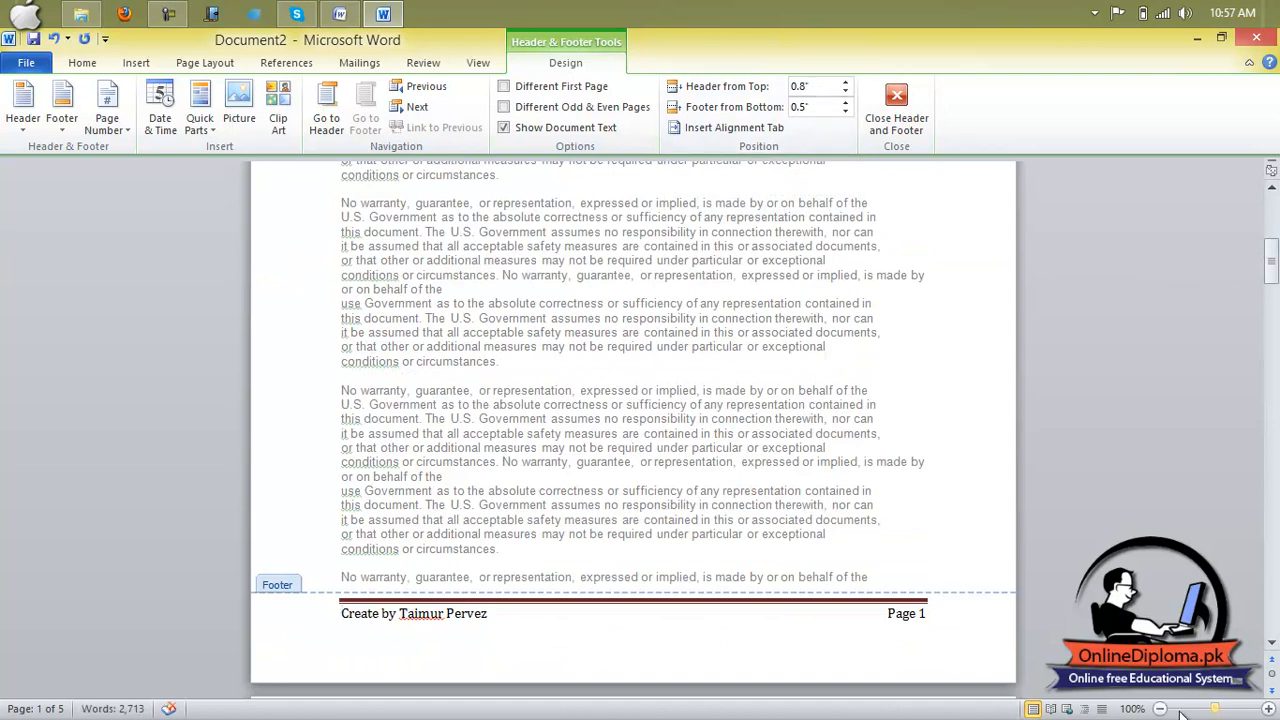
# Examine the header position across the document's pages, zooming out to show three pages side by side.
pyautogui.moveTo(1214, 708); pyautogui.dragTo(1196, 709)
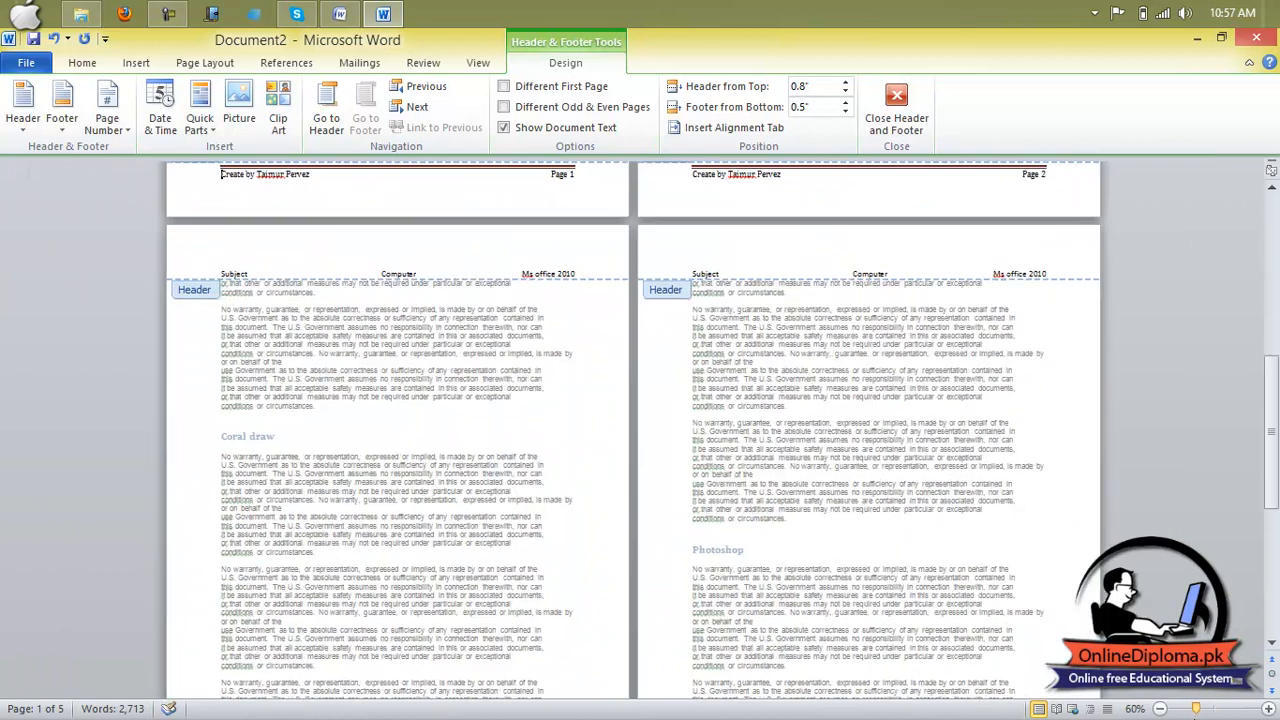
pyautogui.moveTo(1271, 470); pyautogui.dragTo(1274, 520)
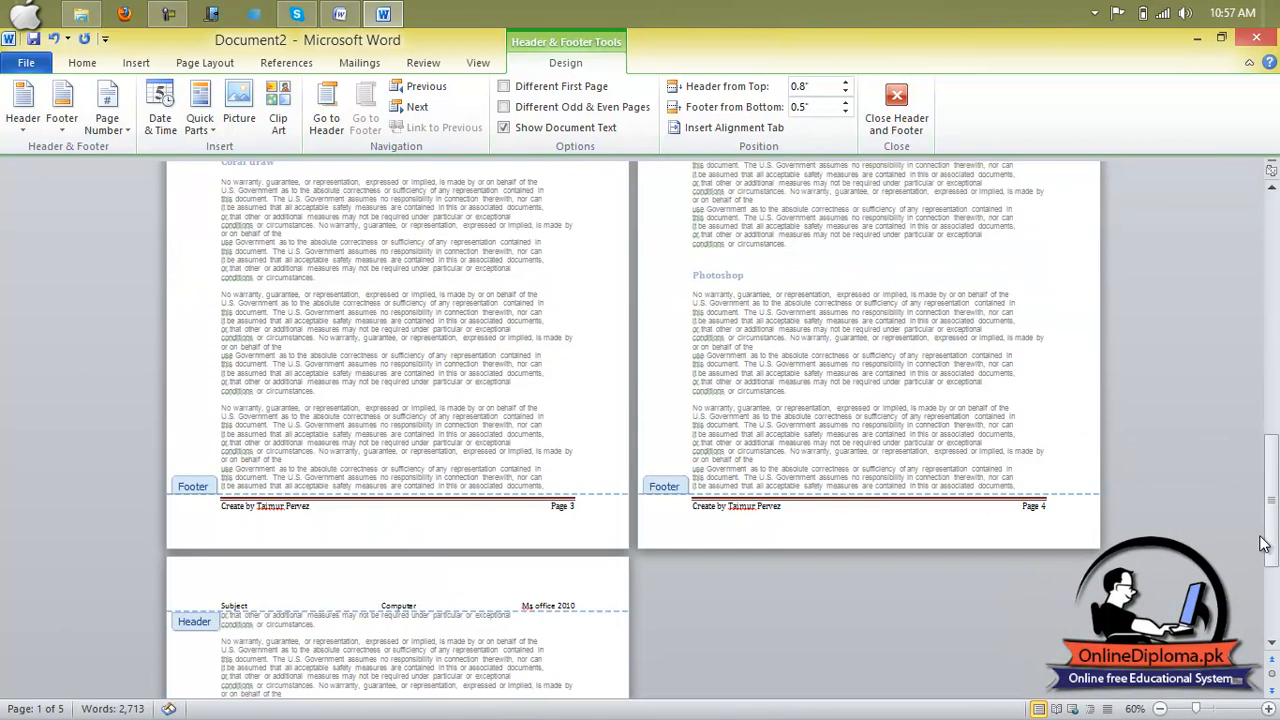
pyautogui.click(1273, 192)
pyautogui.click(1273, 192)
pyautogui.click(1273, 192)
pyautogui.click(1273, 192)
pyautogui.click(1273, 192)
pyautogui.click(1273, 192)
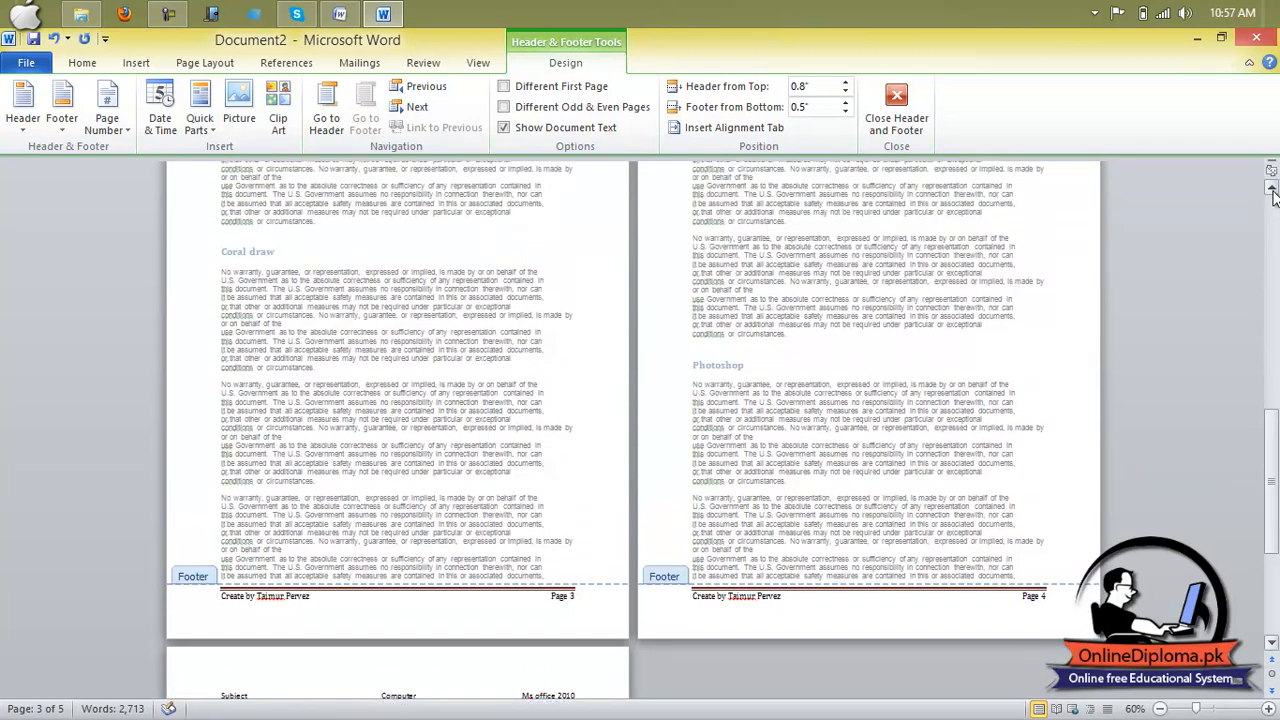
pyautogui.click(1273, 192)
pyautogui.click(1273, 192)
pyautogui.click(1273, 192)
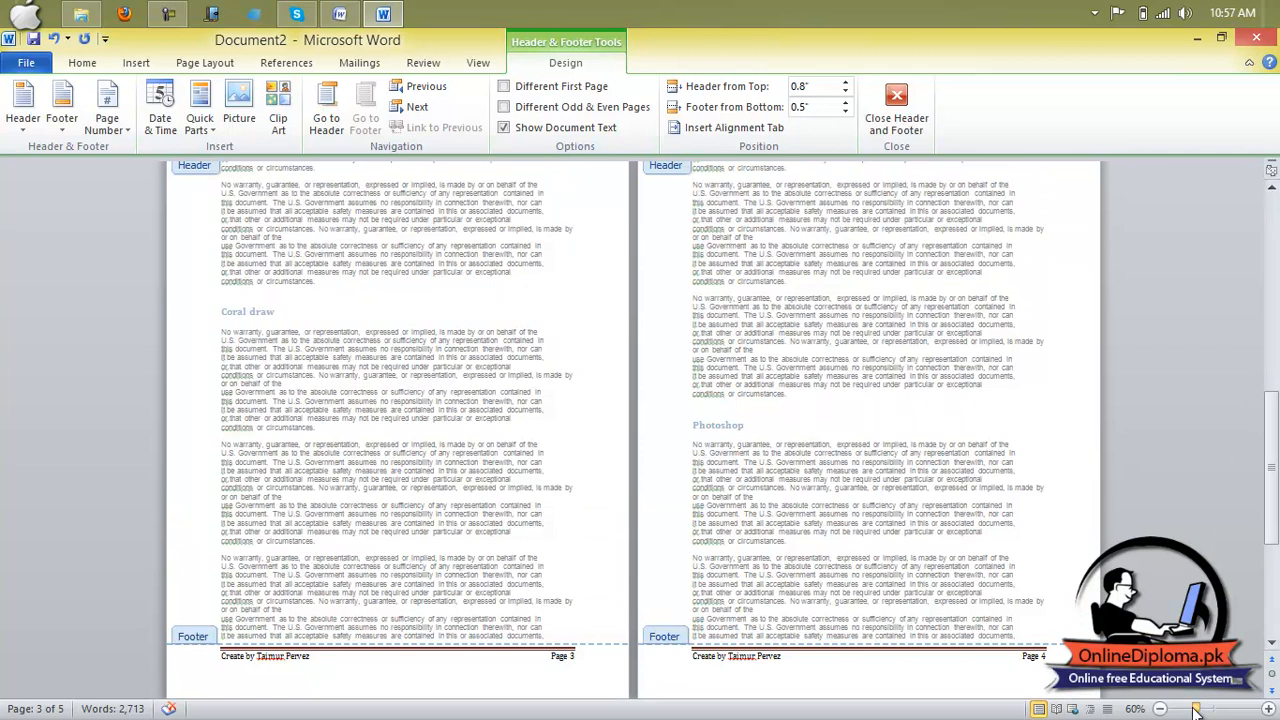
pyautogui.moveTo(1196, 710); pyautogui.dragTo(1192, 710)
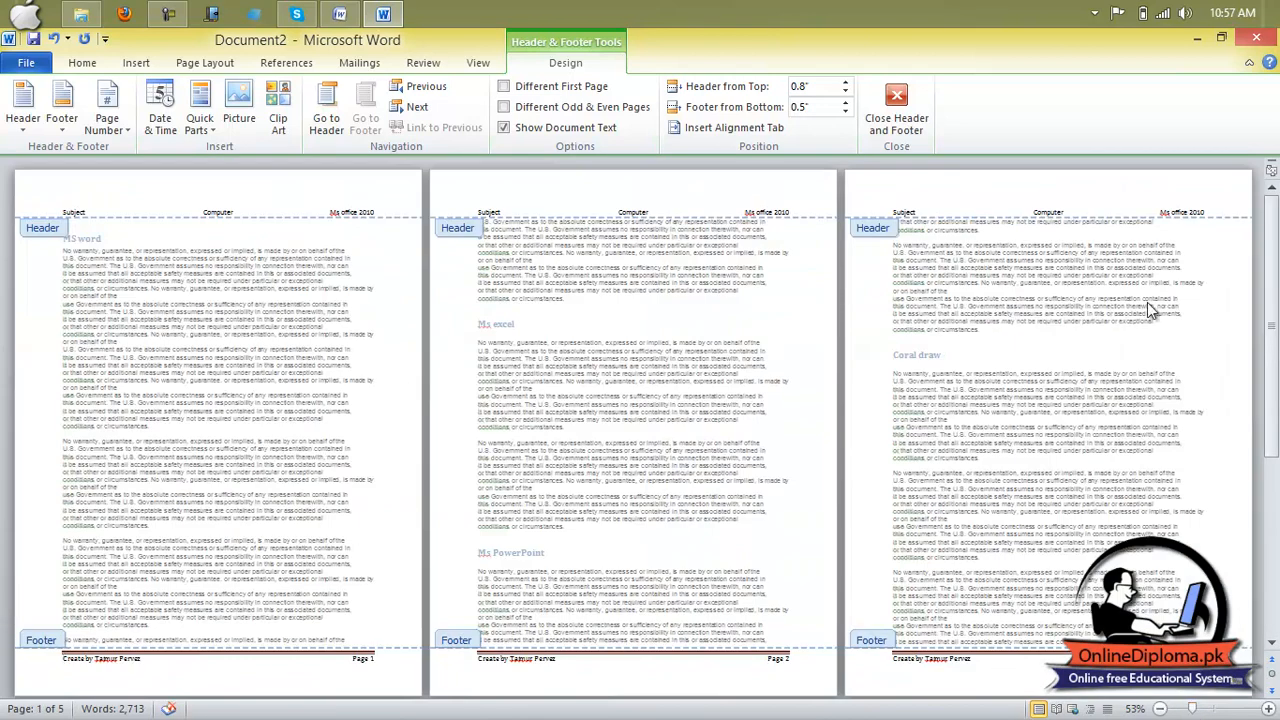
# Increase the header's distance from the top to 1.7".
pyautogui.click(846, 83)
pyautogui.click(846, 83)
pyautogui.click(846, 83)
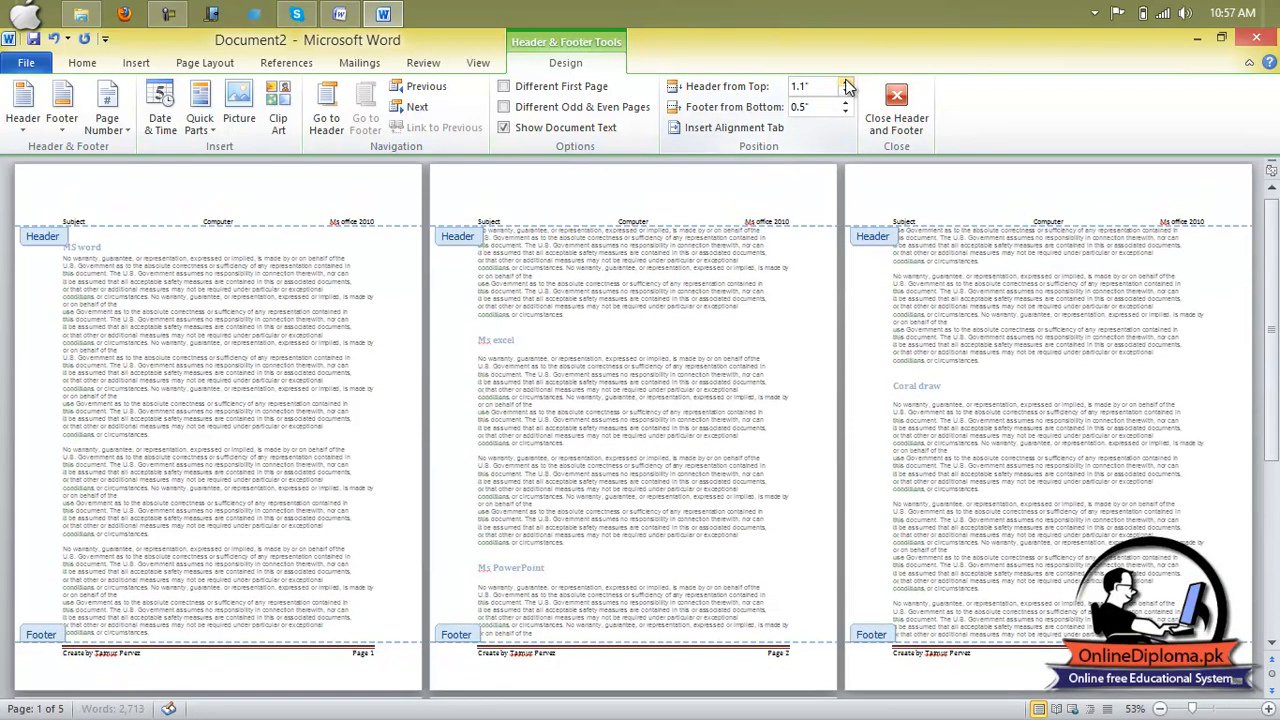
pyautogui.click(846, 83)
pyautogui.click(846, 83)
pyautogui.click(846, 83)
pyautogui.click(846, 83)
pyautogui.click(846, 83)
pyautogui.click(846, 83)
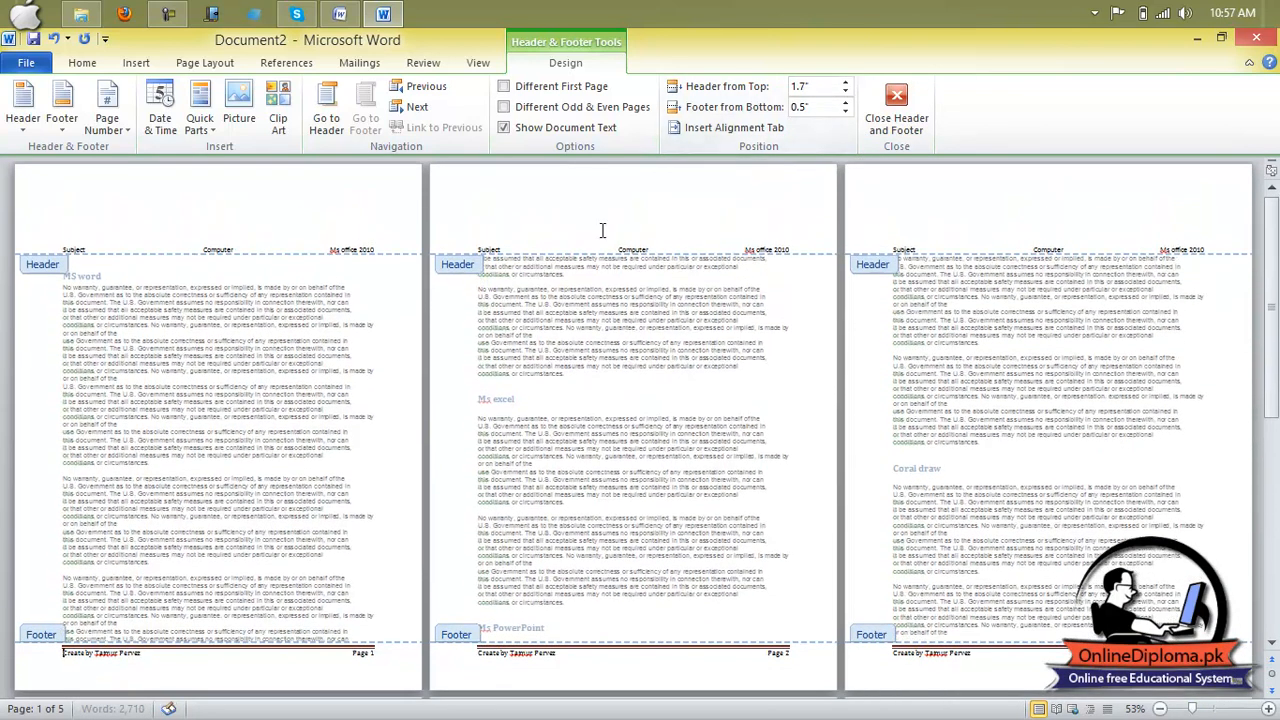
# Set the header's distance from the top back to 0.5".
pyautogui.click(846, 93)
pyautogui.click(846, 93)
pyautogui.click(846, 93)
pyautogui.click(846, 93)
pyautogui.click(846, 93)
pyautogui.click(846, 93)
pyautogui.click(846, 93)
pyautogui.click(846, 93)
pyautogui.click(846, 93)
pyautogui.click(846, 93)
pyautogui.click(846, 93)
pyautogui.click(846, 93)
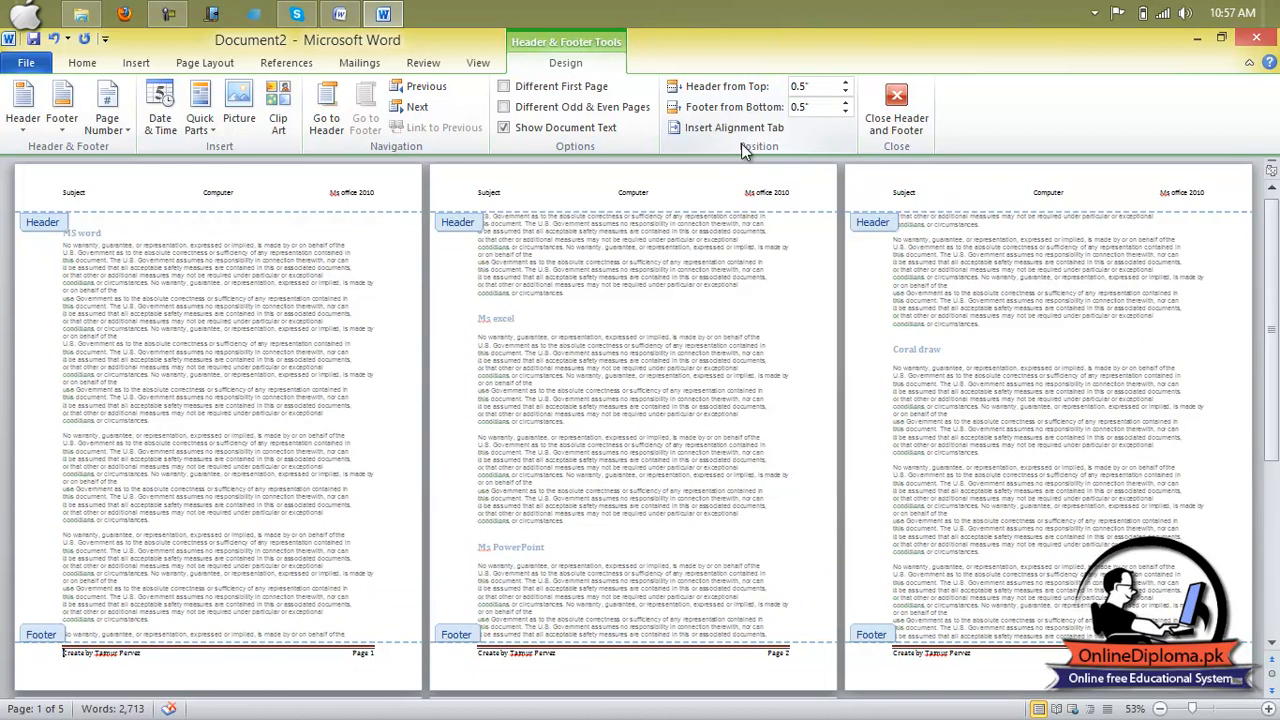
# Raise the footer's distance from the bottom of the page beyond 1.2".
pyautogui.click(846, 103)
pyautogui.click(846, 103)
pyautogui.click(846, 103)
pyautogui.click(846, 103)
pyautogui.click(846, 103)
pyautogui.click(846, 103)
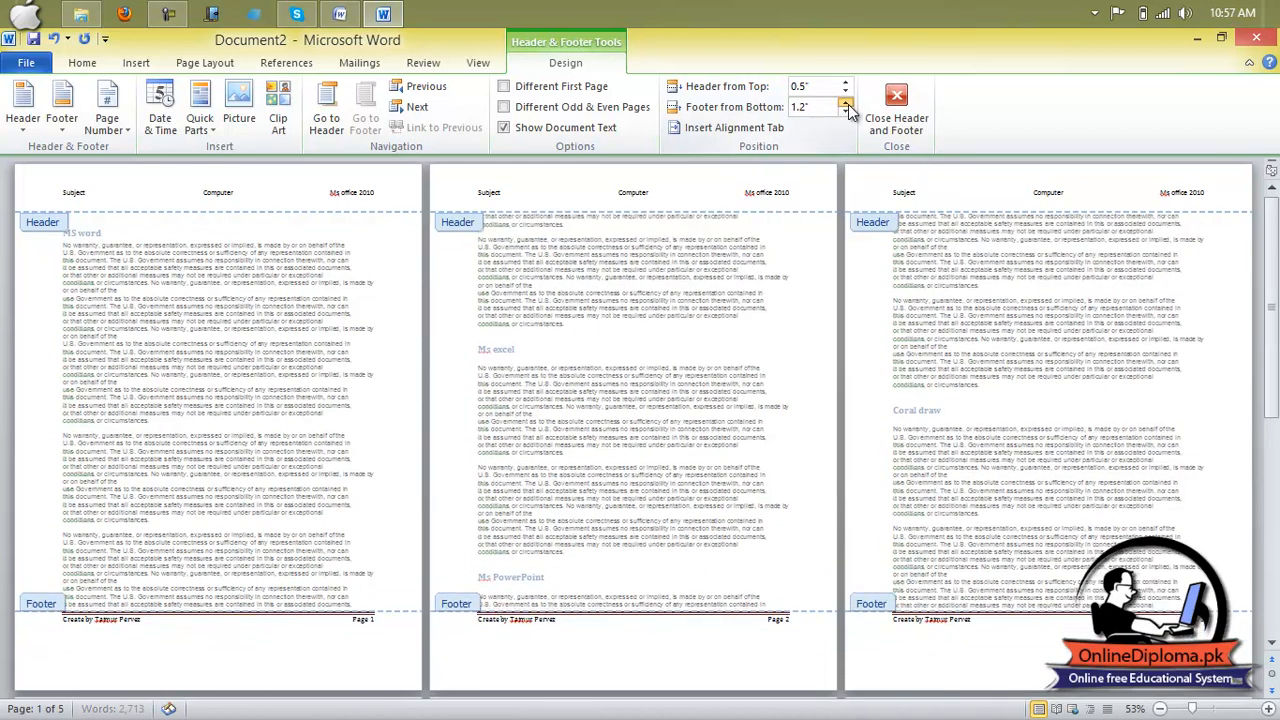
pyautogui.click(846, 103)
pyautogui.click(846, 103)
pyautogui.click(846, 103)
# Set the footer's distance from the bottom back to 0.5".
pyautogui.click(849, 114)
pyautogui.click(849, 114)
pyautogui.click(849, 114)
pyautogui.click(849, 114)
pyautogui.click(849, 114)
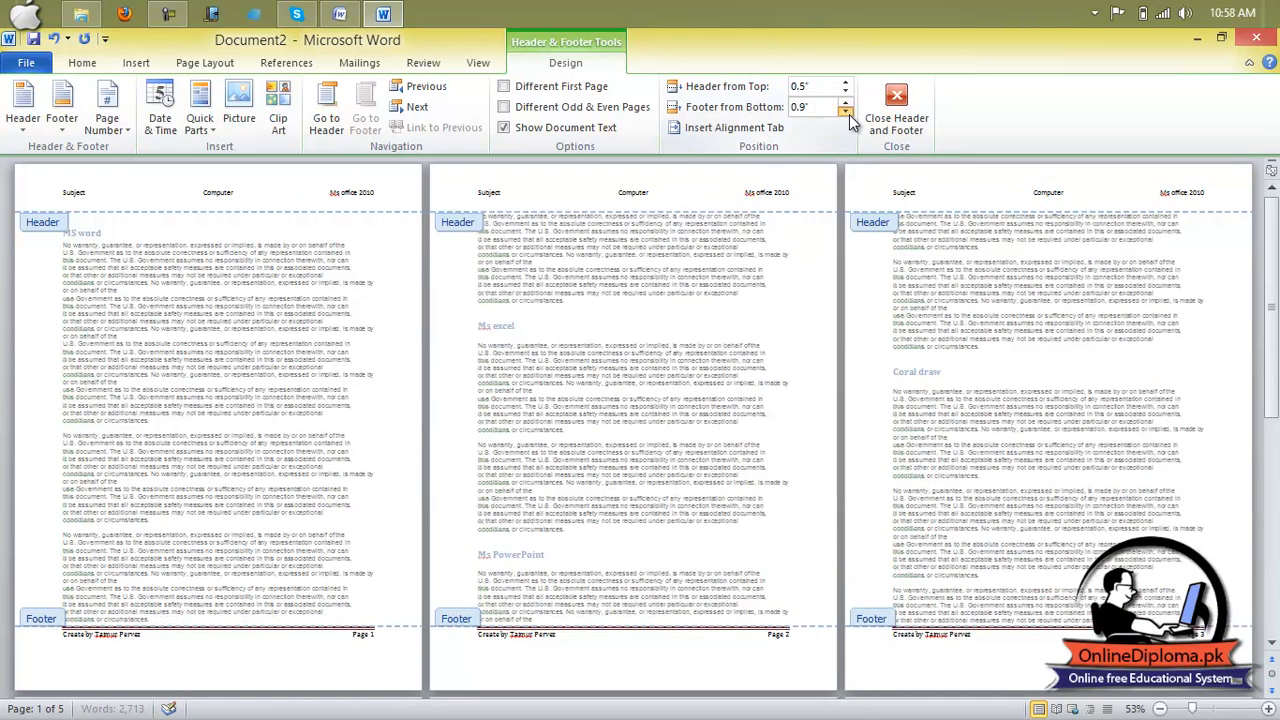
pyautogui.click(849, 114)
pyautogui.click(849, 114)
pyautogui.click(849, 114)
pyautogui.click(849, 114)
pyautogui.click(849, 114)
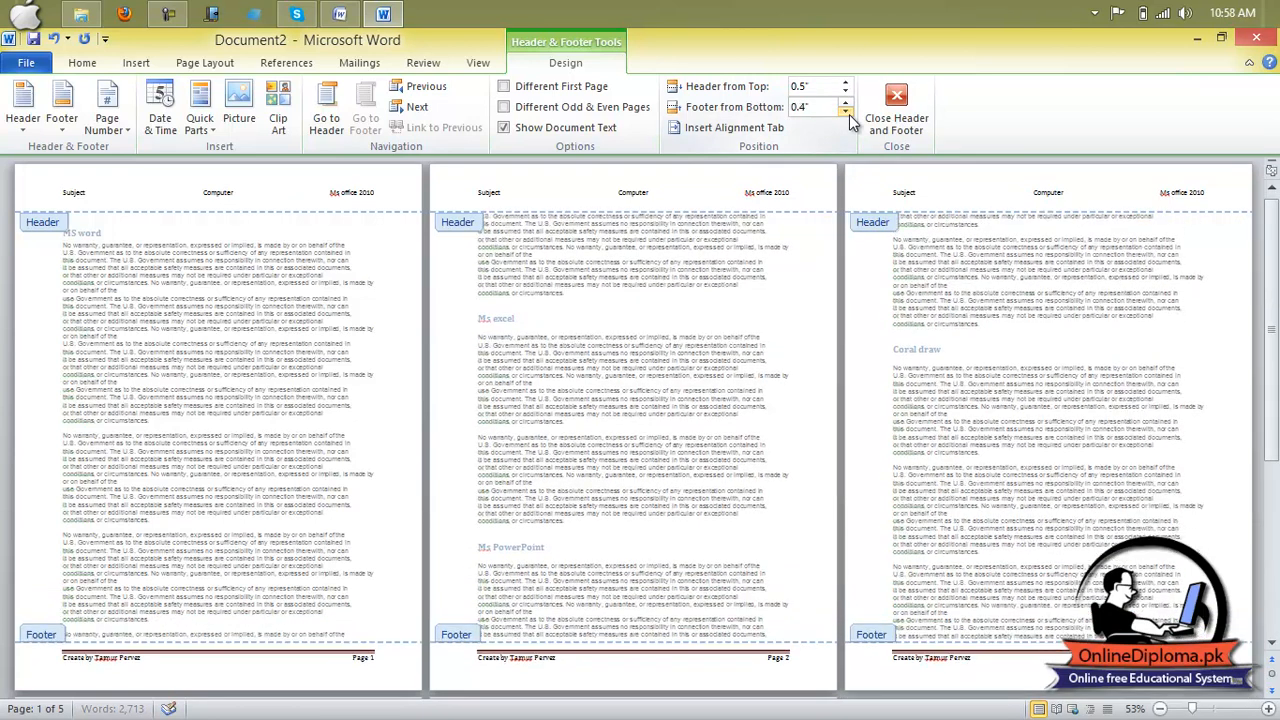
pyautogui.click(846, 102)
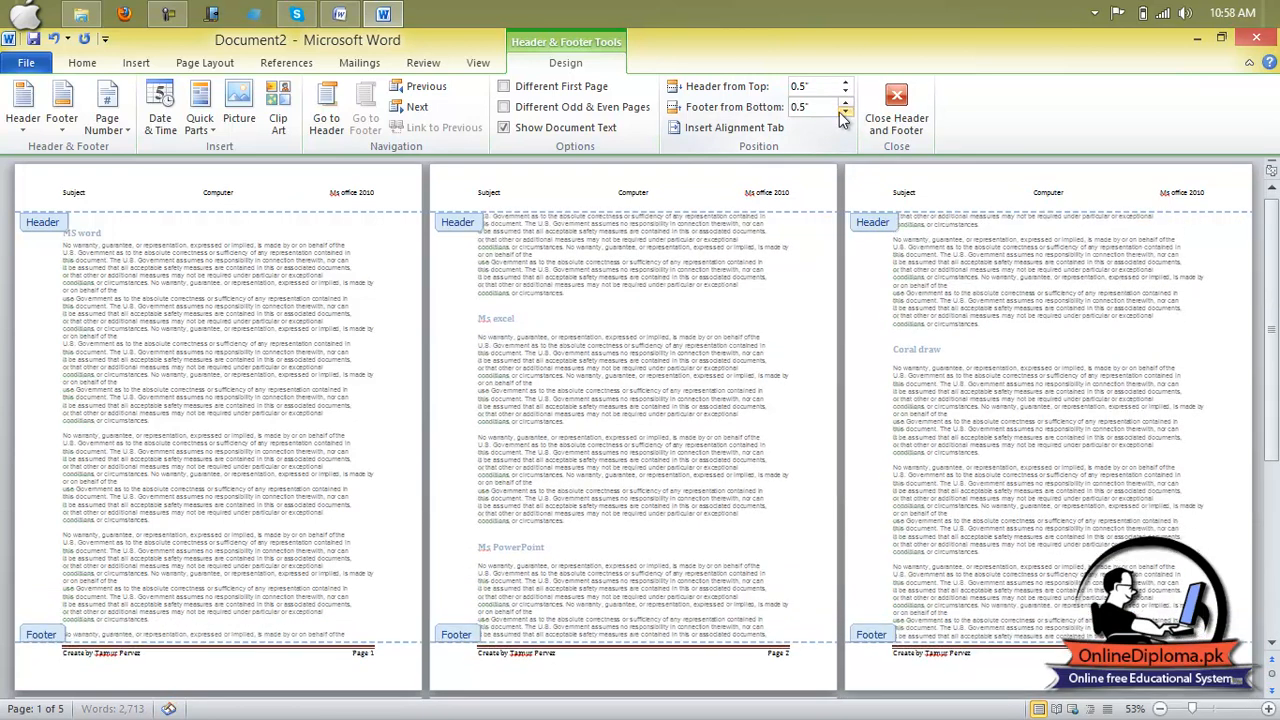
# Insert a center alignment tab, relative to the margin and with no leader, before the footer's "Create by" text.
pyautogui.click(733, 128)
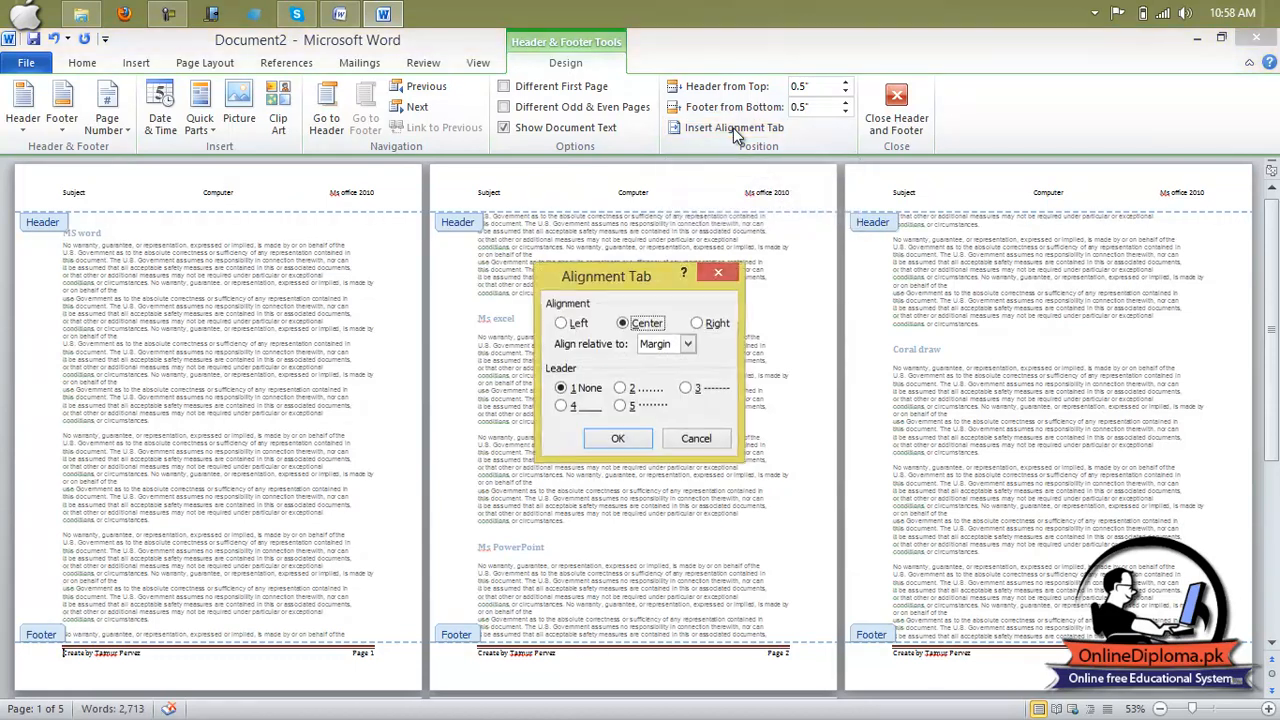
pyautogui.click(618, 440)
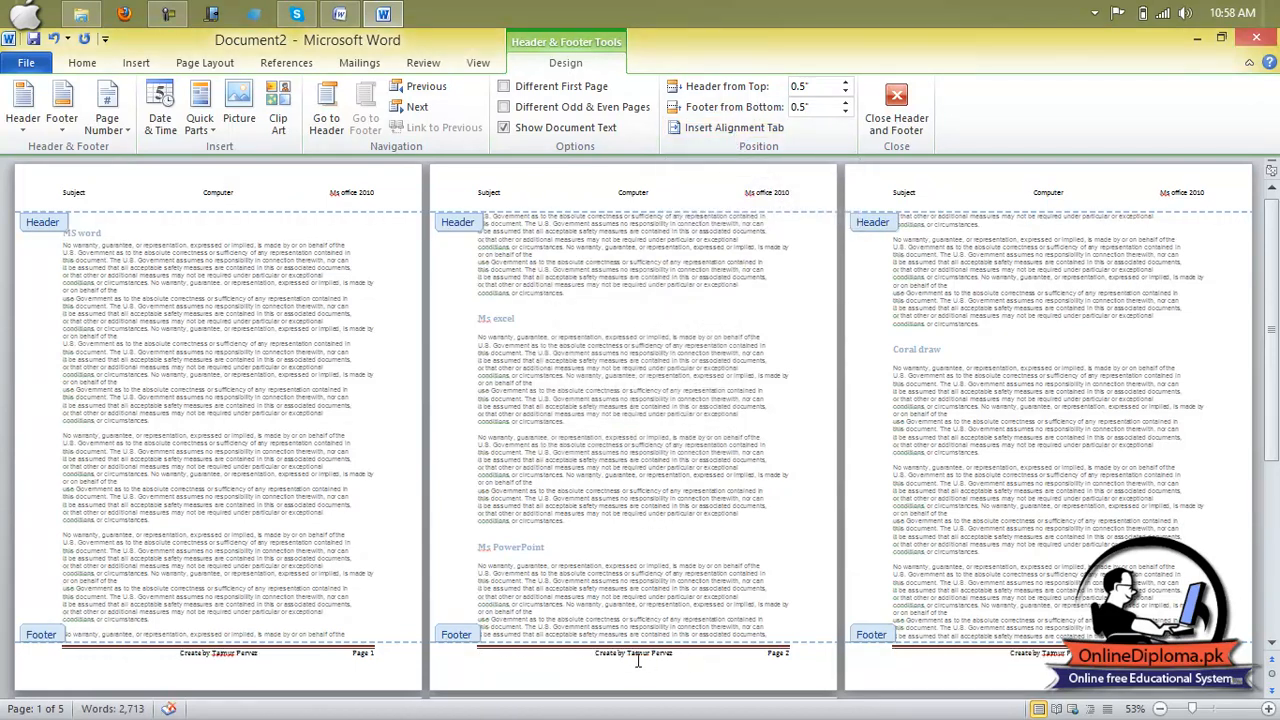
# Try inserting a left alignment tab over the selected page 2 footer line, and undo the alignment tab changes.
pyautogui.tripleClick(592, 657)
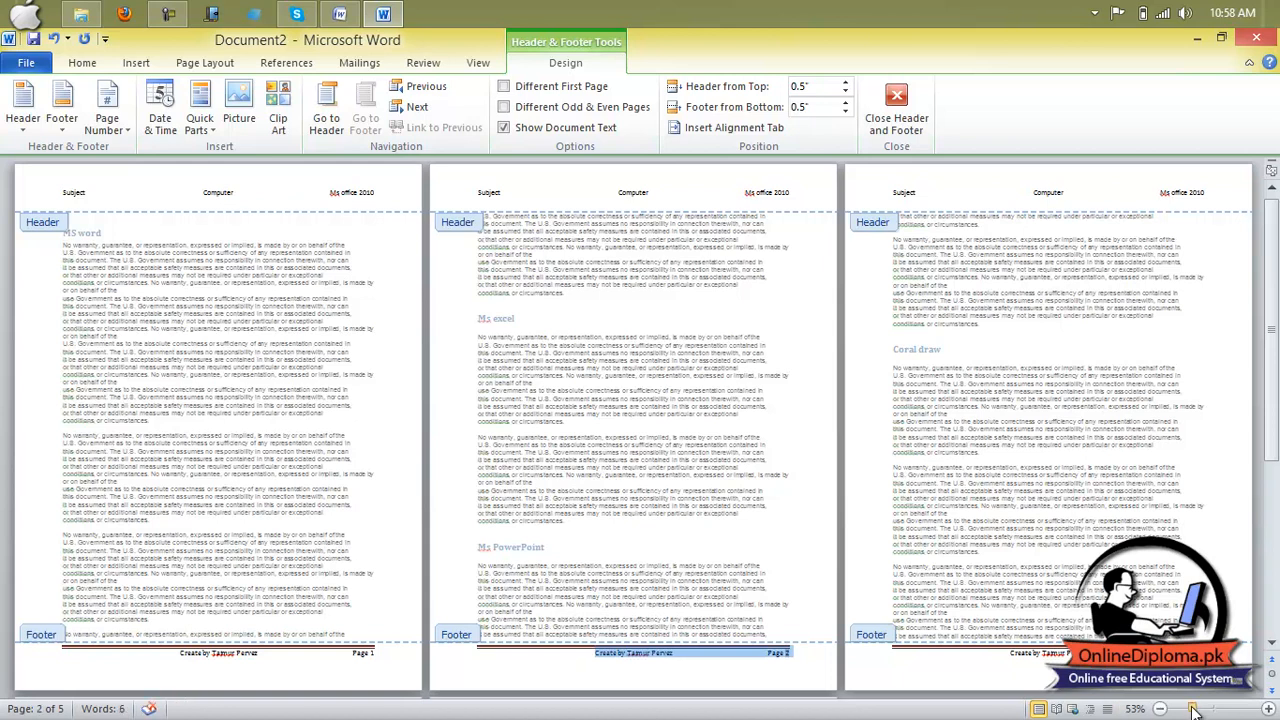
pyautogui.moveTo(1195, 710); pyautogui.dragTo(1210, 710)
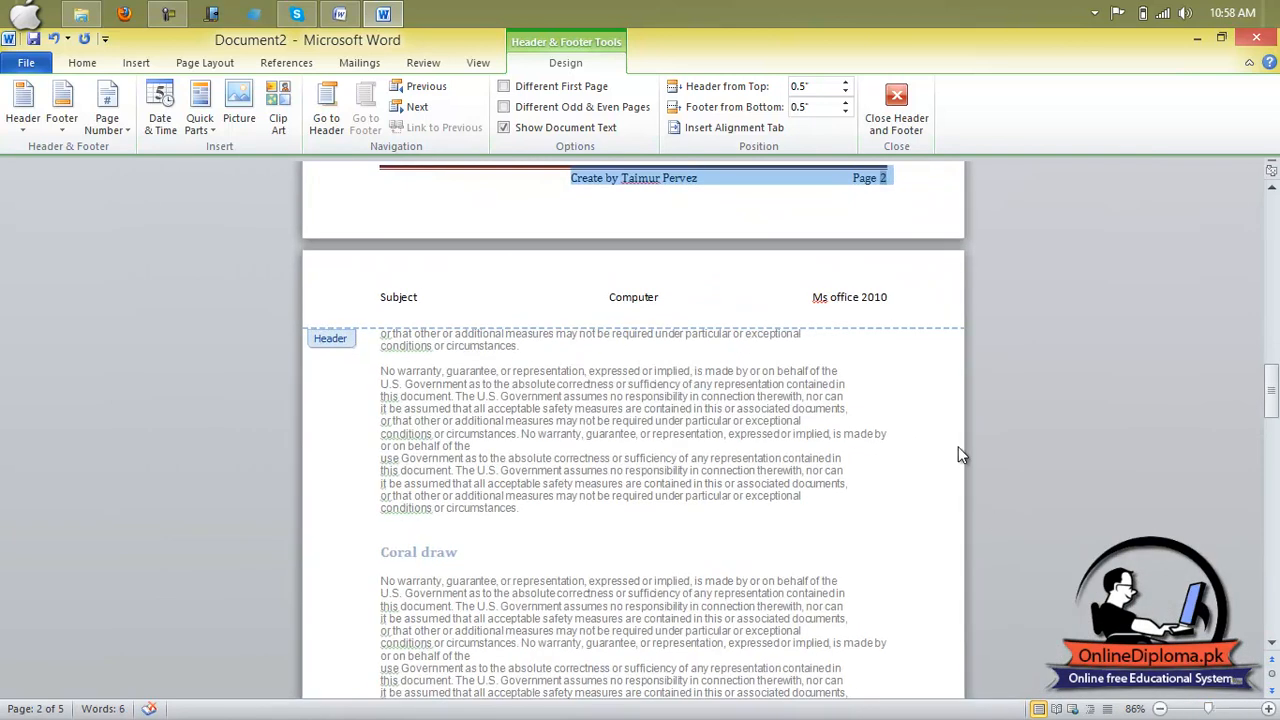
pyautogui.scroll(3, 742, 312)
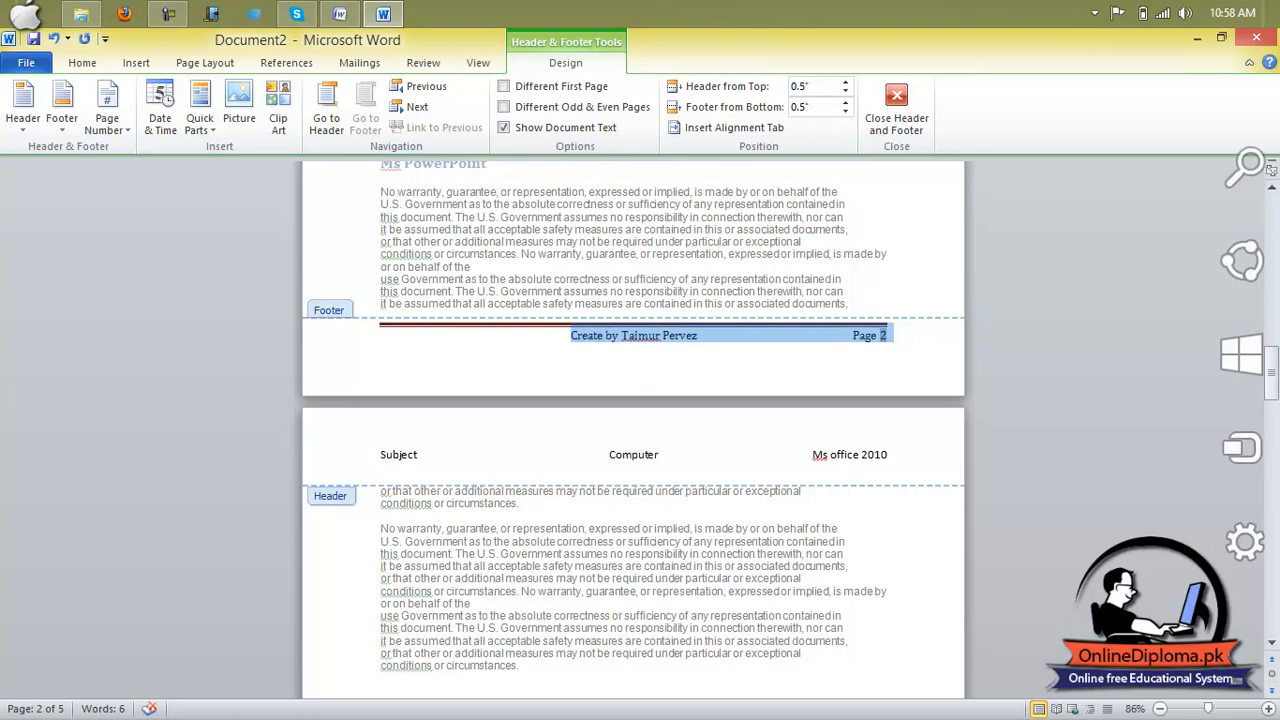
pyautogui.moveTo(1213, 710); pyautogui.dragTo(1218, 710)
pyautogui.scroll(3, 792, 275)
pyautogui.click(726, 392)
pyautogui.moveTo(934, 357); pyautogui.dragTo(539, 360)
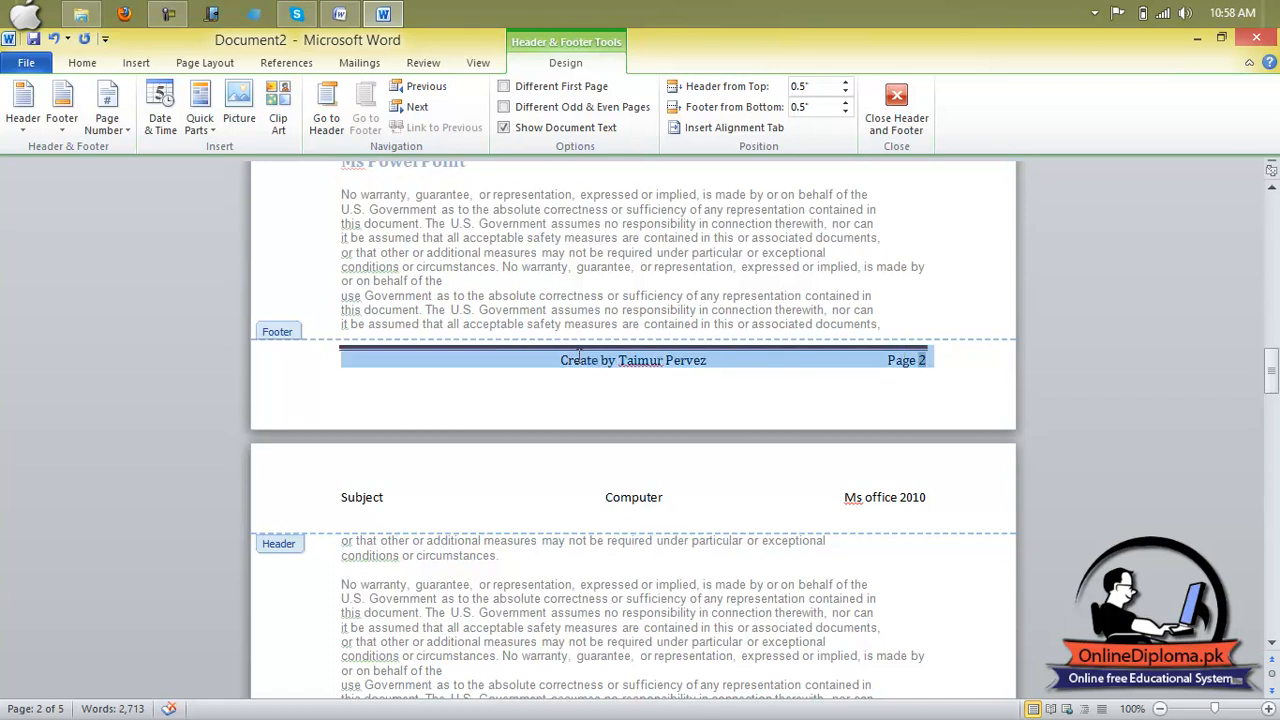
pyautogui.click(707, 128)
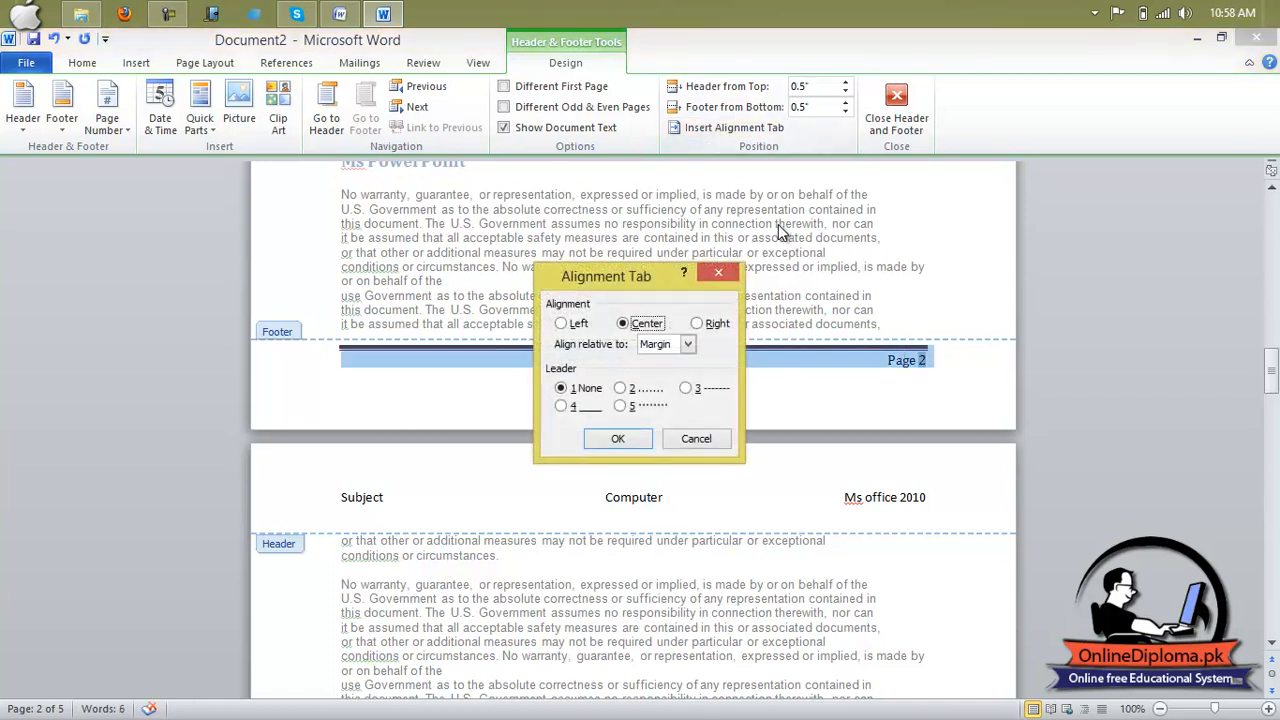
pyautogui.click(562, 323)
pyautogui.click(618, 439)
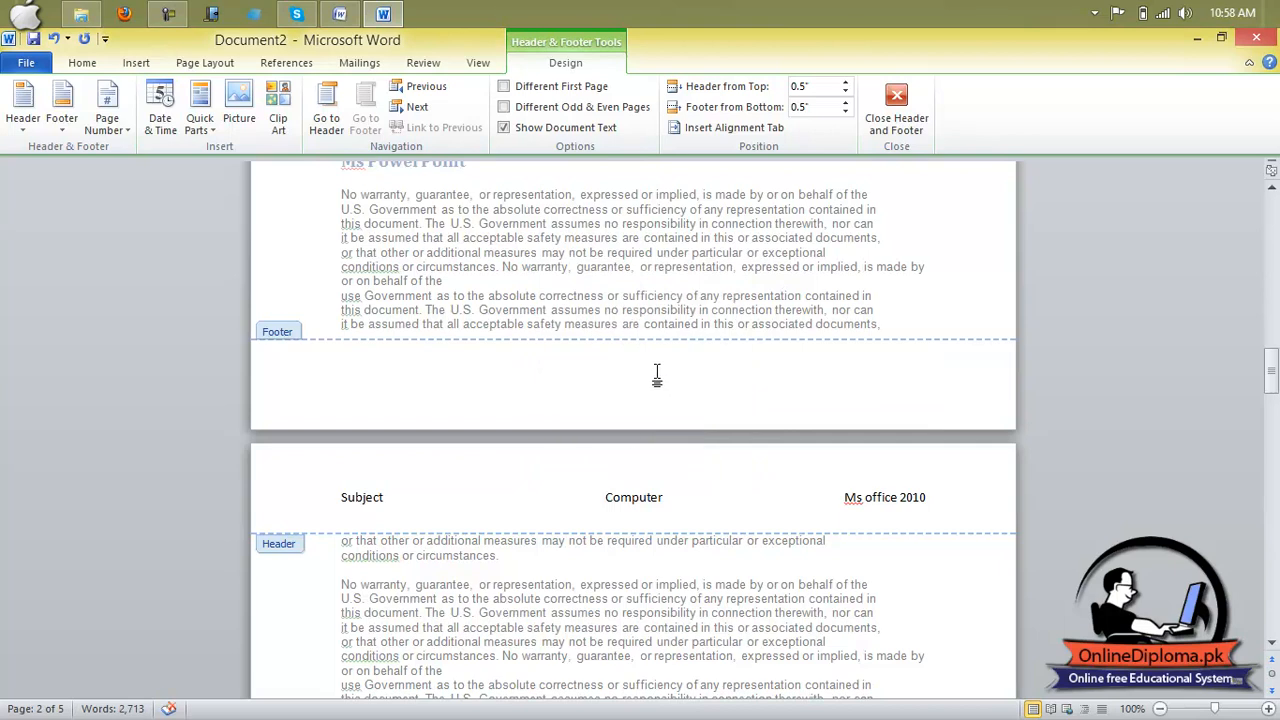
pyautogui.hotkey('ctrl', 'z')
pyautogui.press('Left')
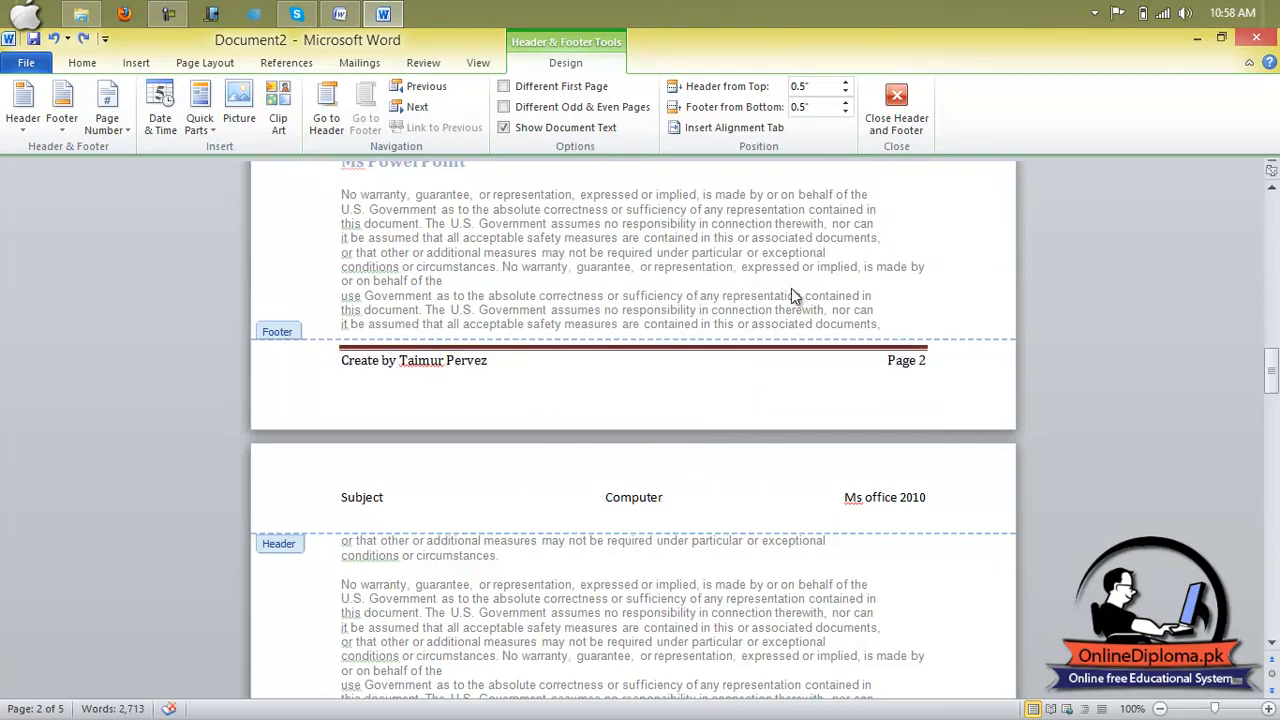
# Close header and footer editing and review the headers, footers and page numbers on the first pages.
pyautogui.click(898, 120)
pyautogui.scroll(15, 1040, 440)
pyautogui.scroll(15, 1035, 432)
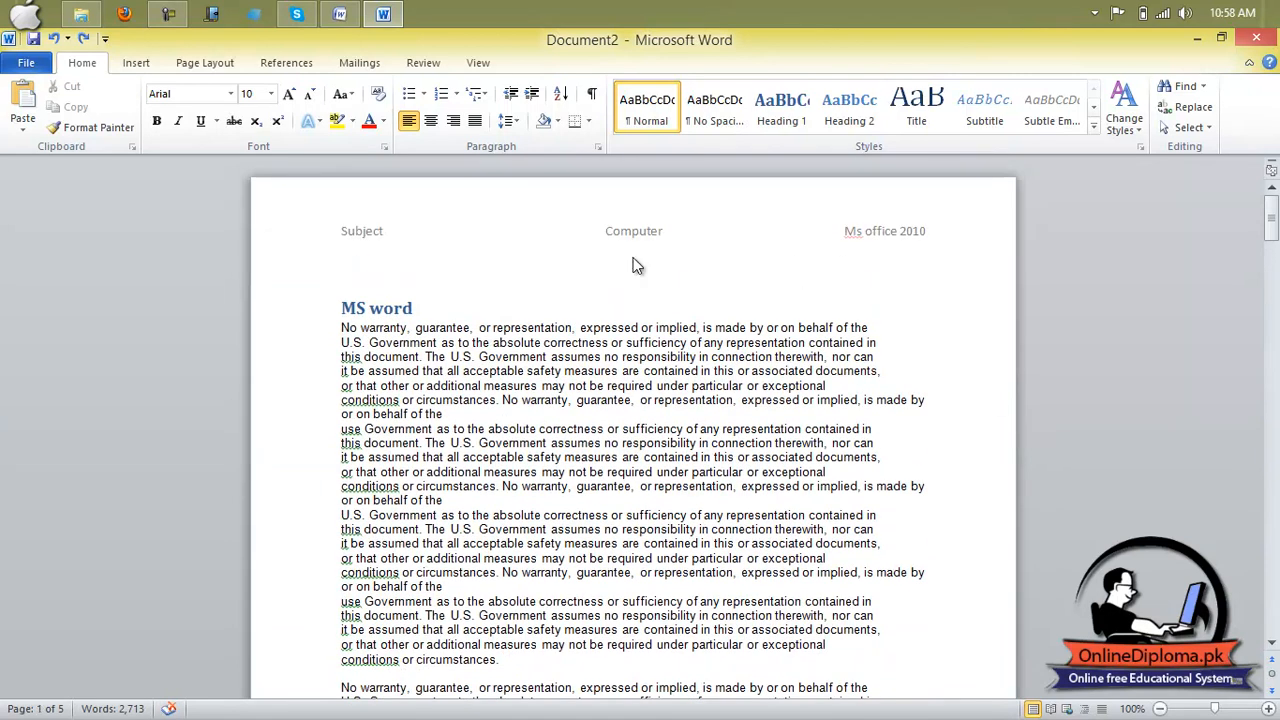
pyautogui.scroll(-12, 908, 257)
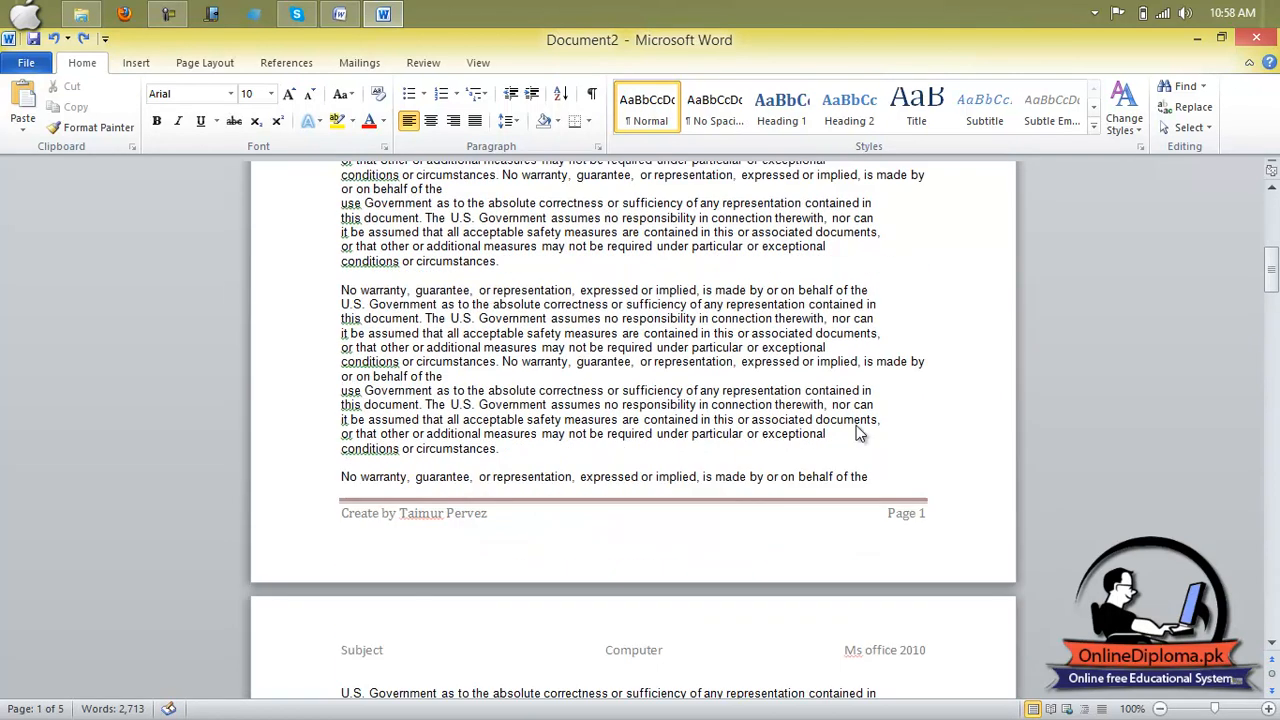
pyautogui.scroll(-15, 938, 525)
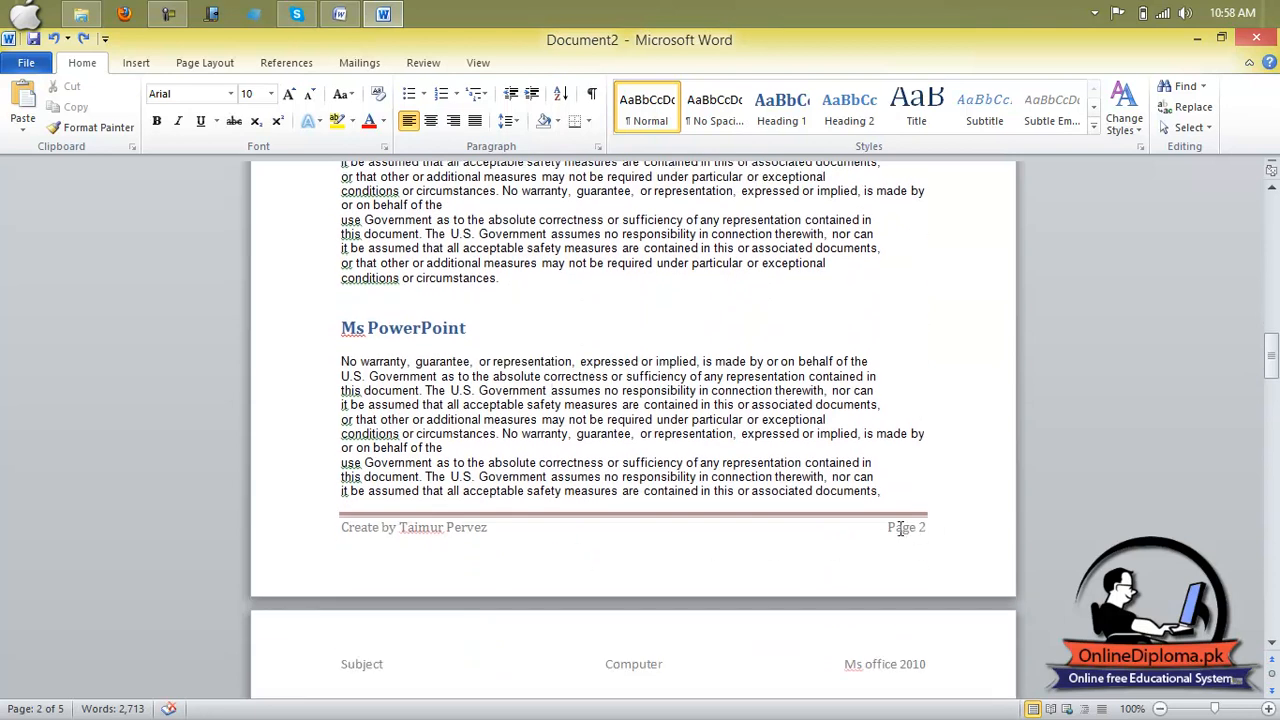
pyautogui.scroll(15, 931, 543)
pyautogui.scroll(-5, 871, 496)
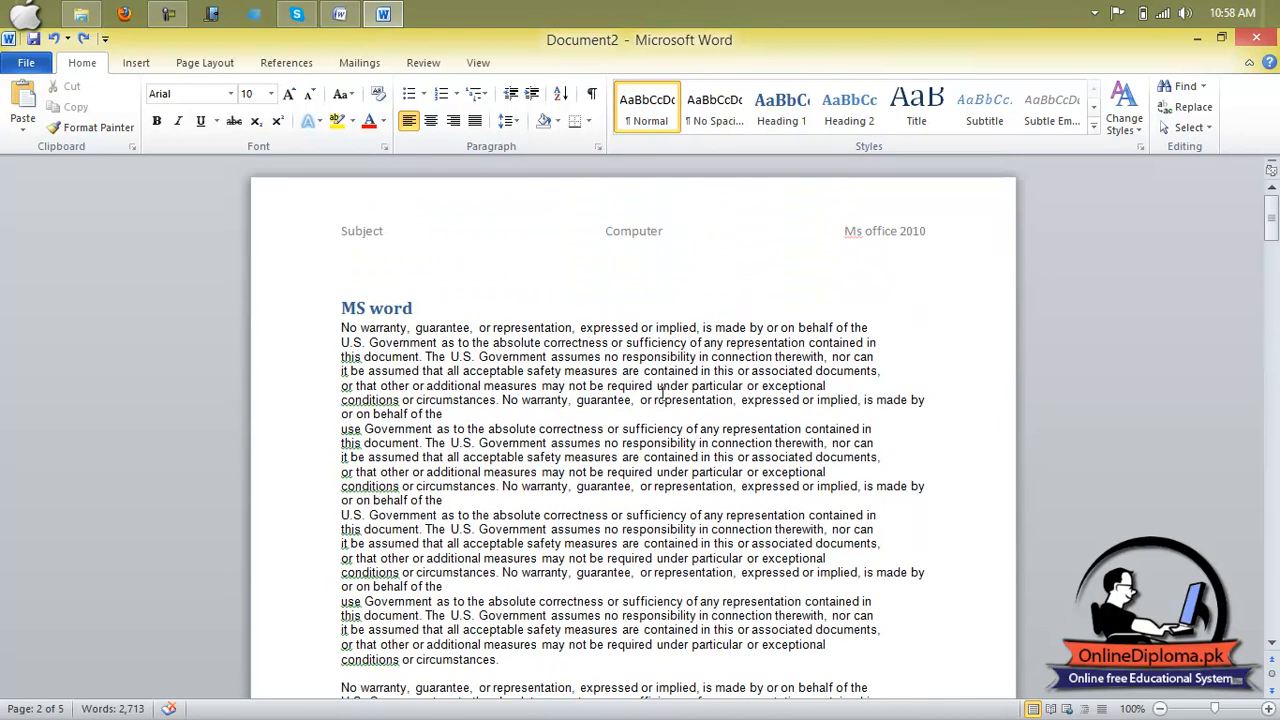
# Reopen the header on page 1 and delete the entire contents of the header and footer.
pyautogui.tripleClick(820, 238)
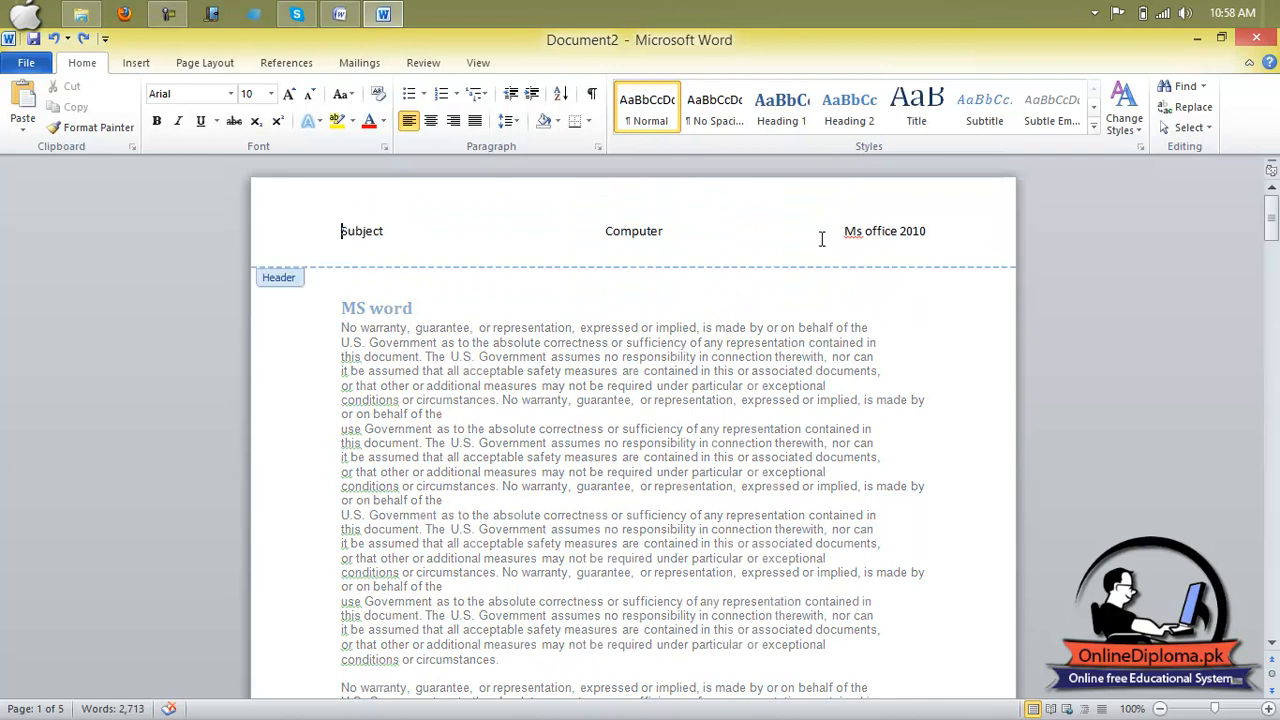
pyautogui.click(936, 282)
pyautogui.scroll(-11, 936, 282)
pyautogui.moveTo(932, 468); pyautogui.dragTo(370, 410)
pyautogui.press('Delete')
pyautogui.press('Delete')
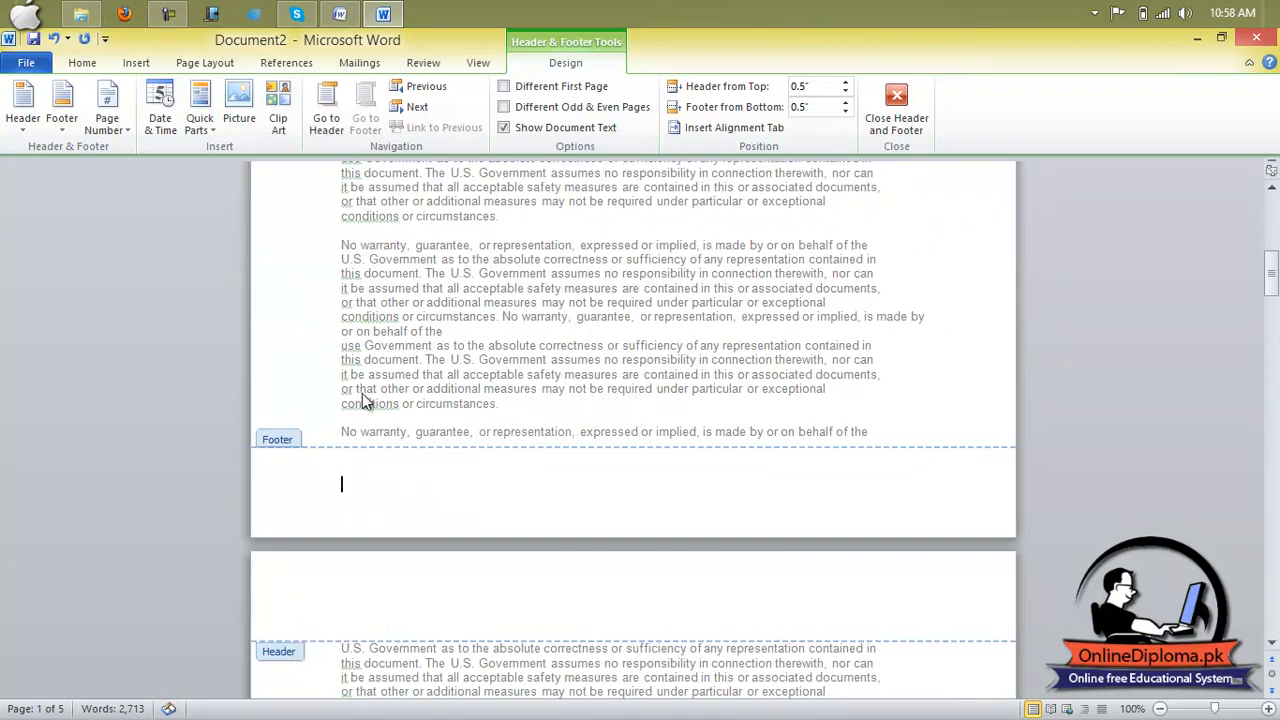
# Leave header and footer editing, return to the top of page 1 and display the Insert commands.
pyautogui.click(895, 107)
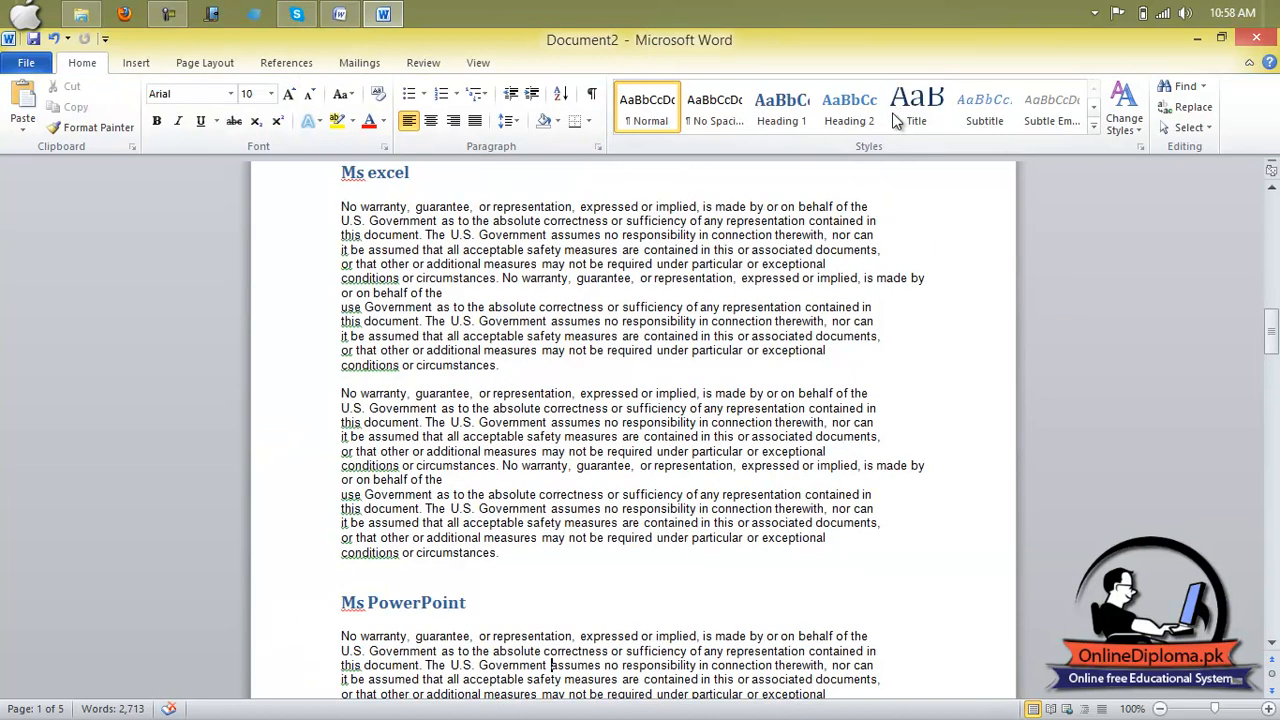
pyautogui.scroll(12, 797, 542)
pyautogui.scroll(10, 797, 542)
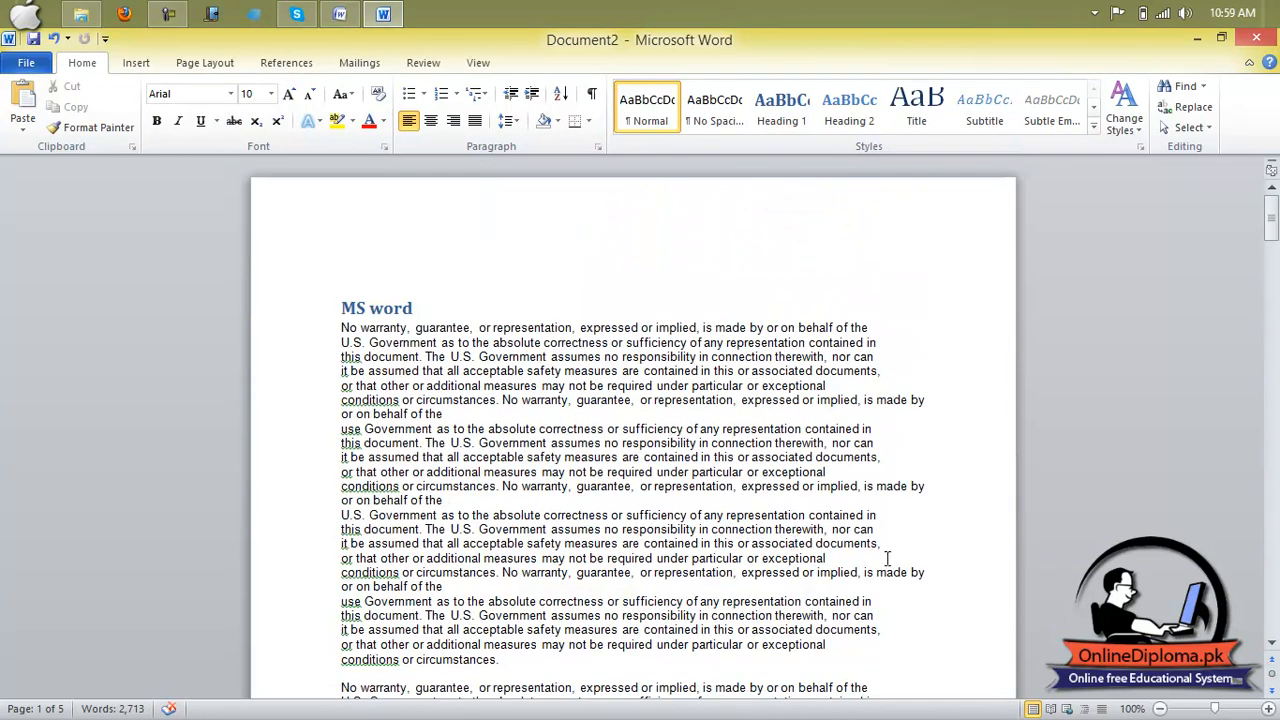
pyautogui.click(136, 63)
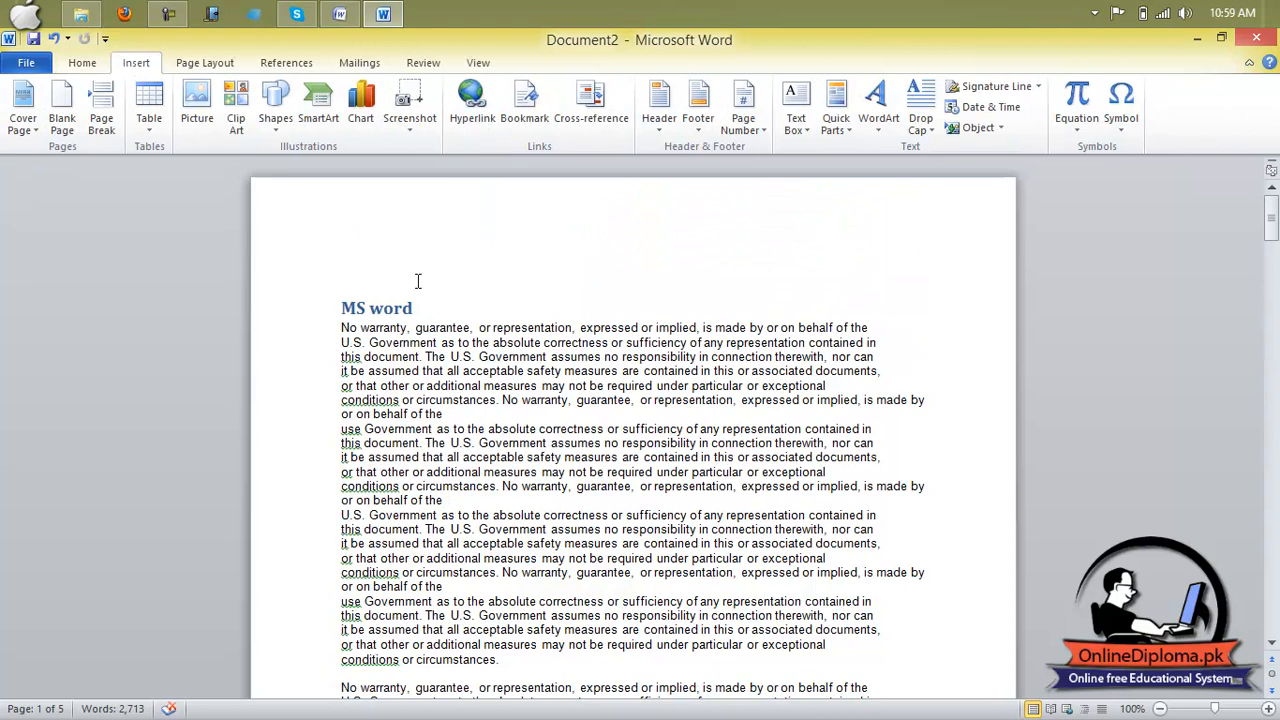